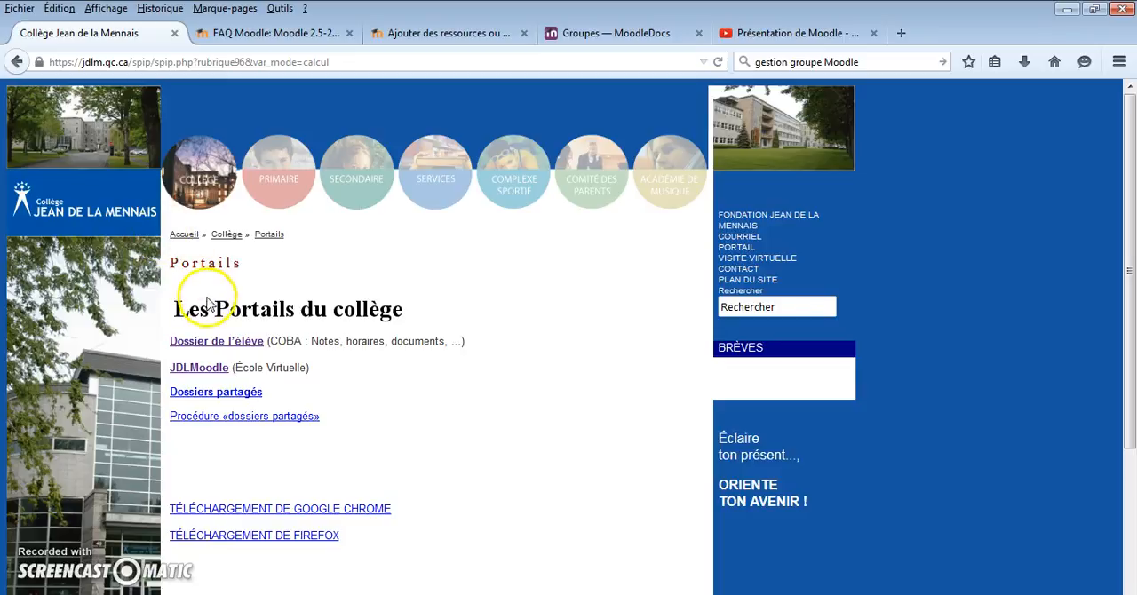
Open JDLMoodle from the college's portals page and log in with the prefilled username and password
{"action": "left_click", "coordinate": [184, 370]}
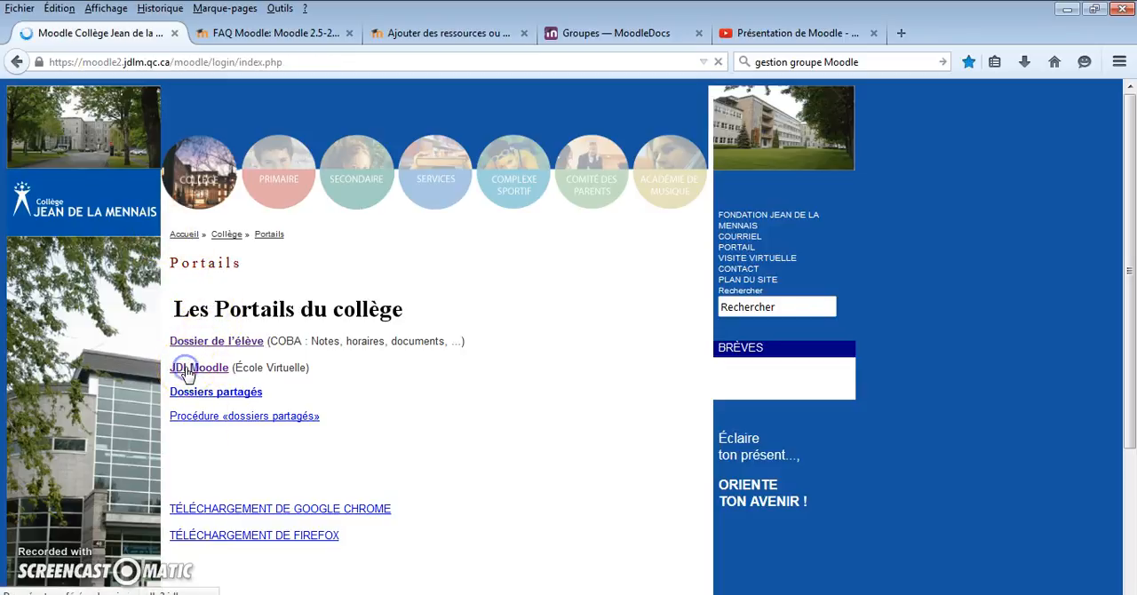
{"action": "left_click", "coordinate": [194, 355]}
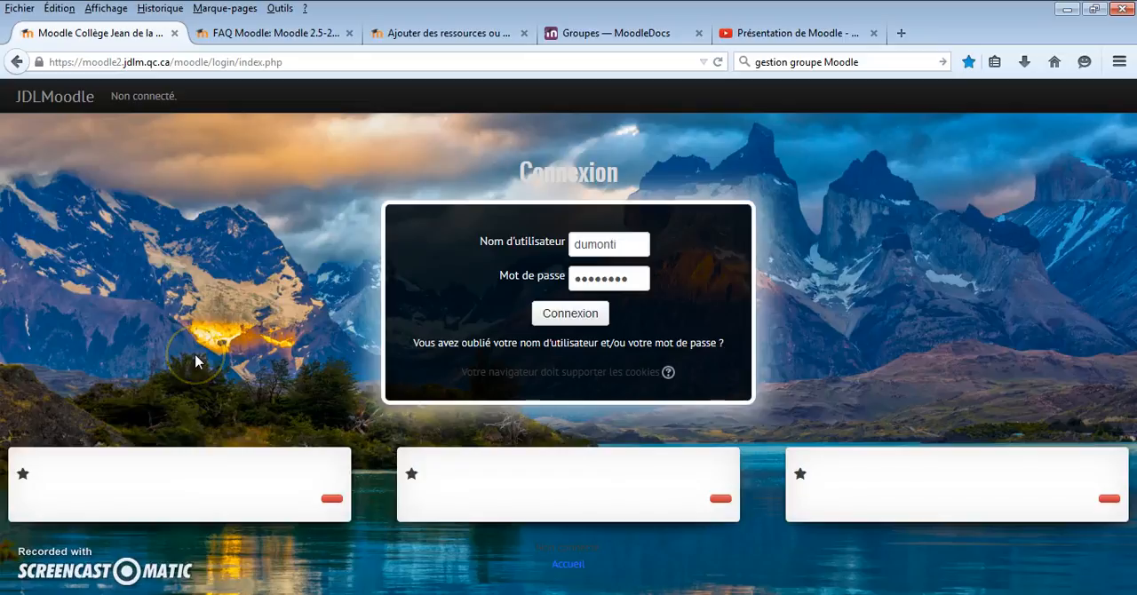
{"action": "left_click", "coordinate": [584, 240]}
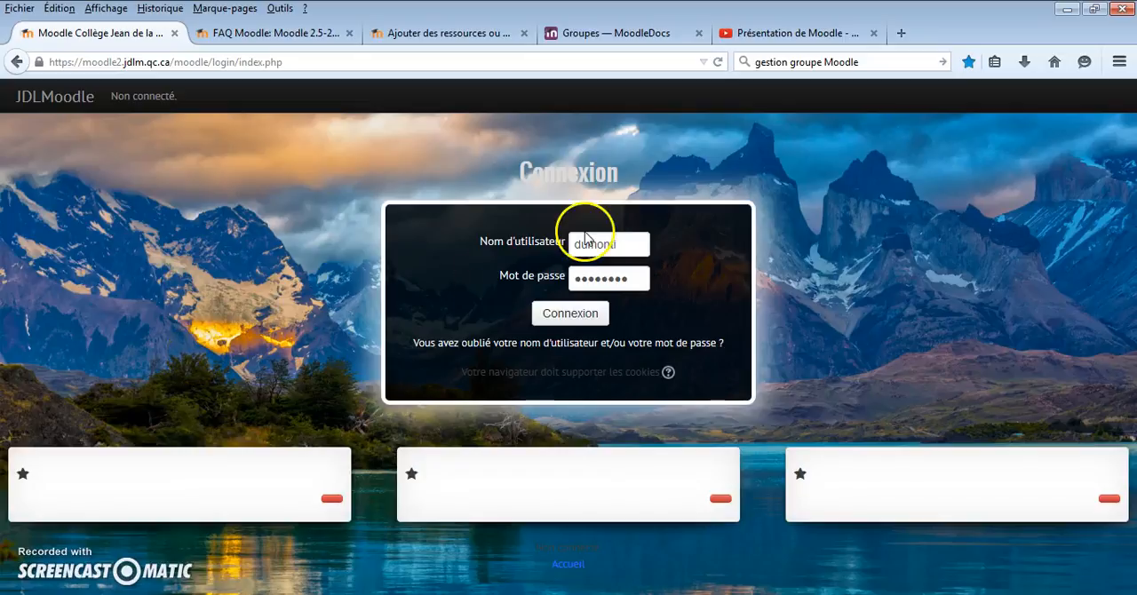
{"action": "left_click", "coordinate": [584, 281]}
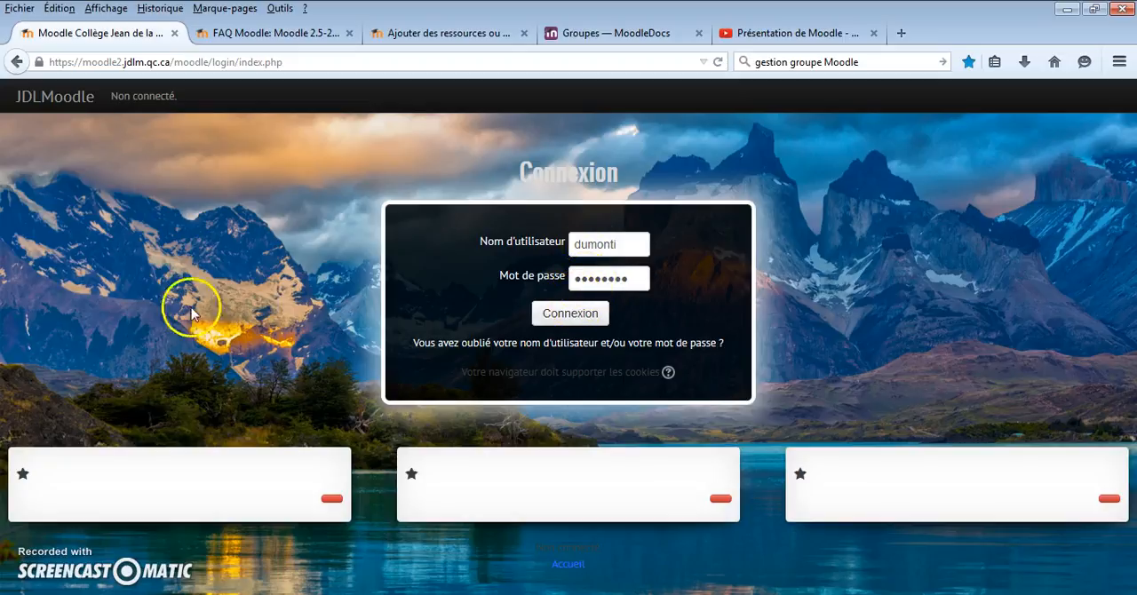
{"action": "left_click", "coordinate": [562, 317]}
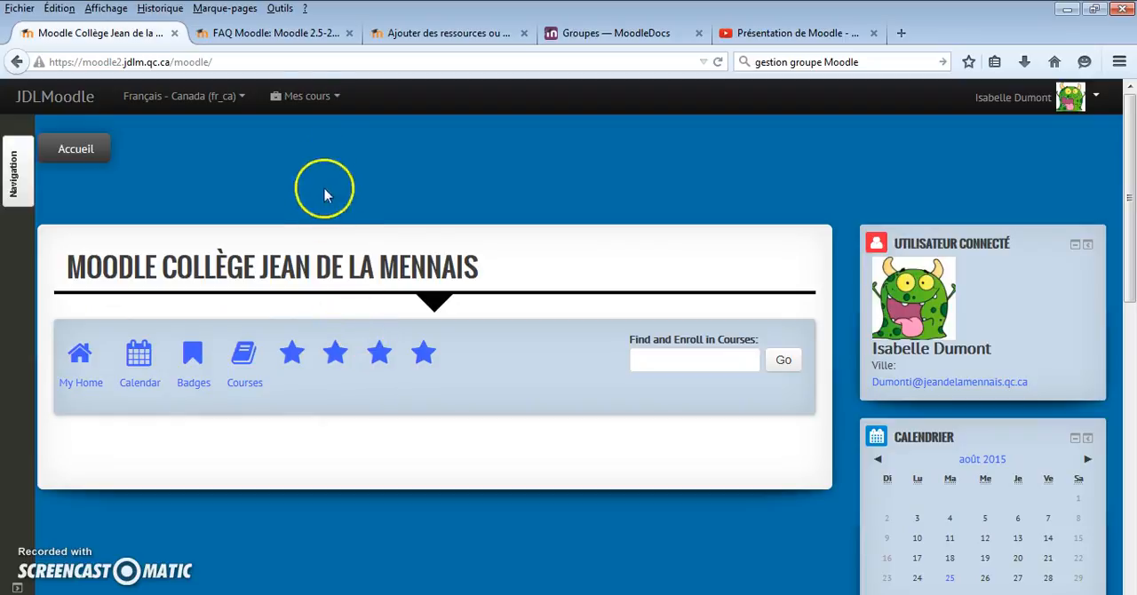
Open the Aide sur MOODLE course and review the help resources in its Documents and Vidéos sections
{"action": "left_click", "coordinate": [311, 98]}
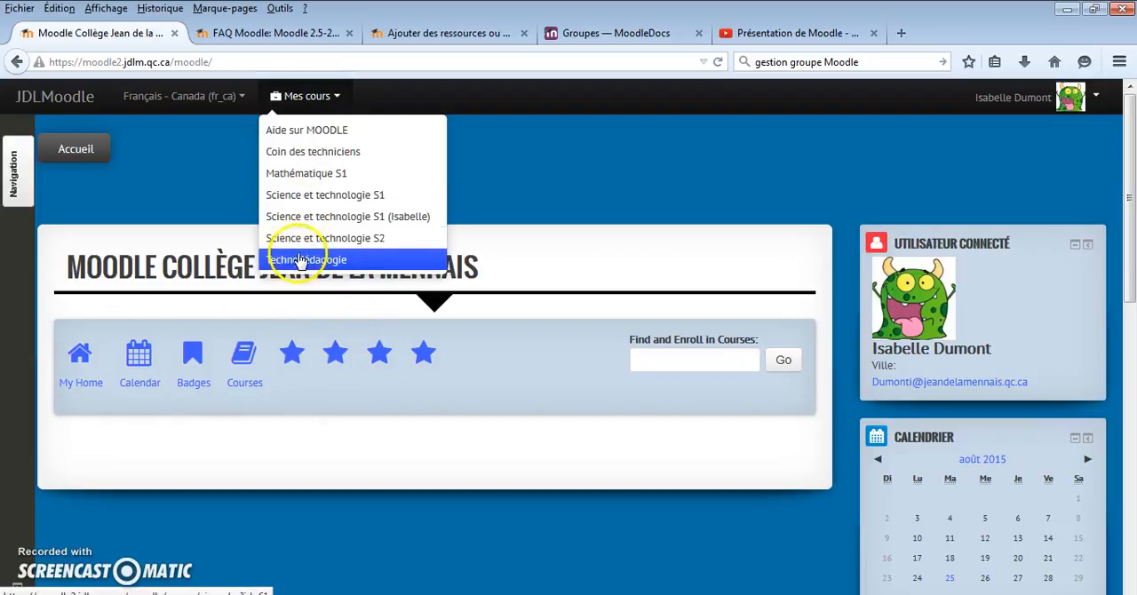
{"action": "left_click", "coordinate": [299, 136]}
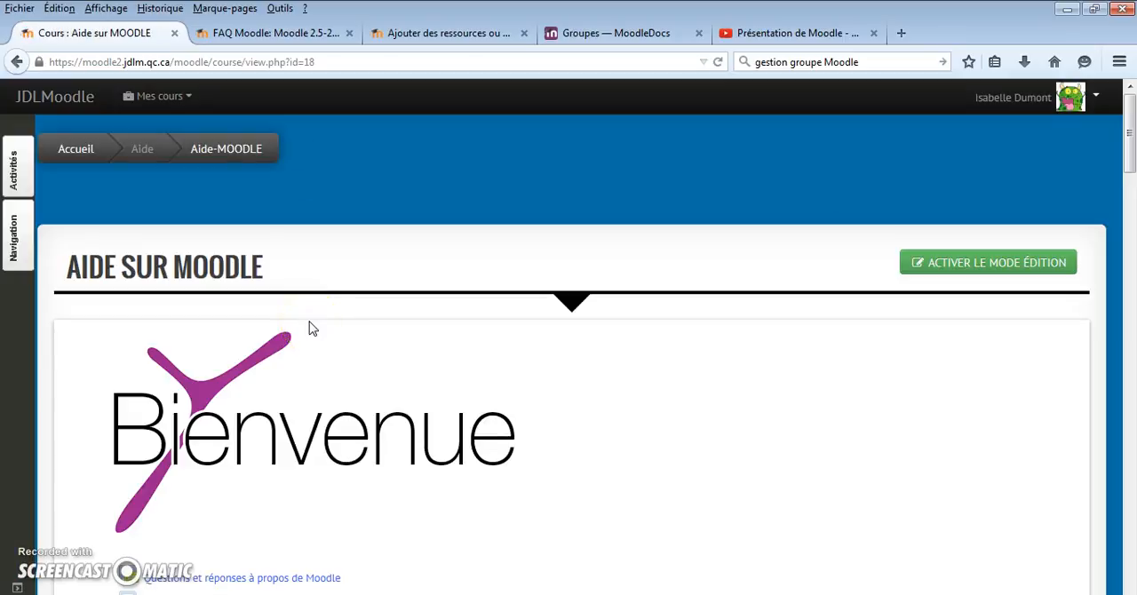
{"action": "left_click", "coordinate": [182, 104]}
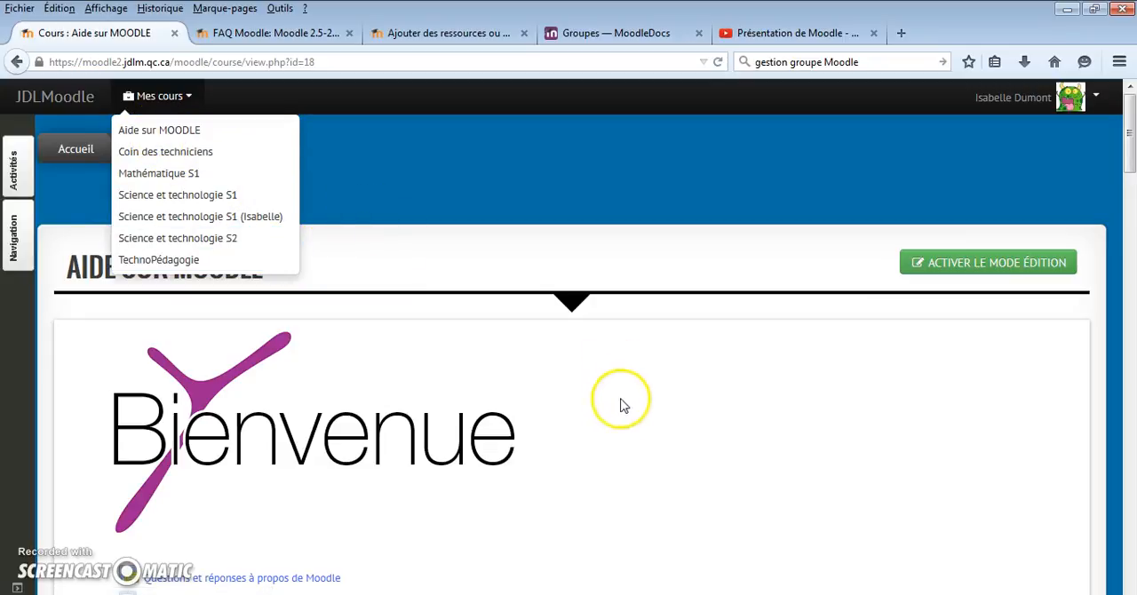
{"action": "scroll", "coordinate": [610, 419], "scroll_direction": "down", "scroll_amount": 6}
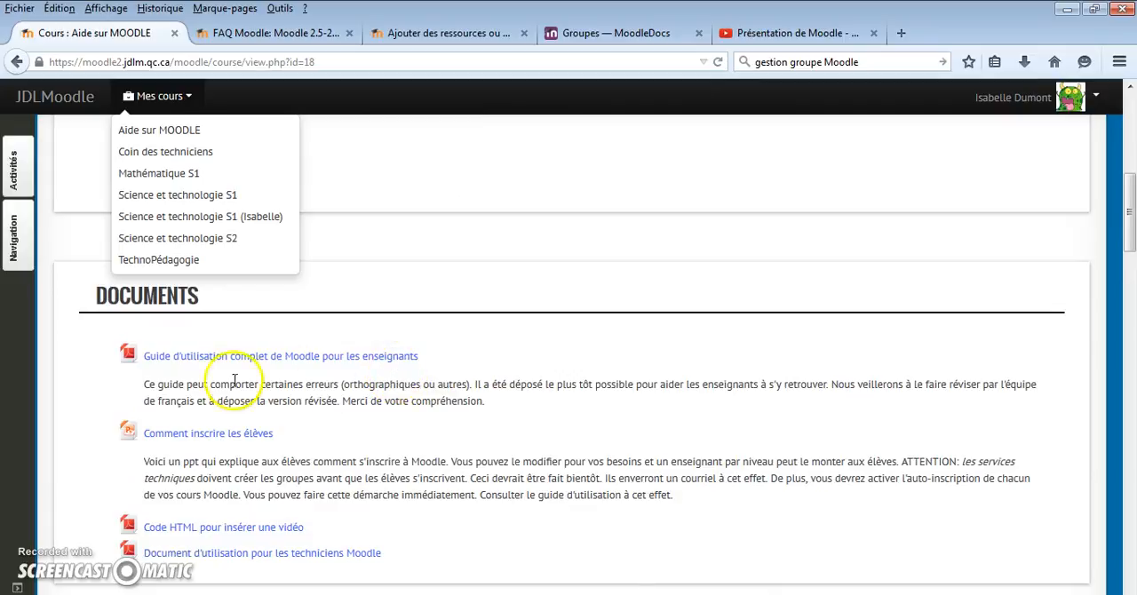
{"action": "left_click", "coordinate": [496, 359]}
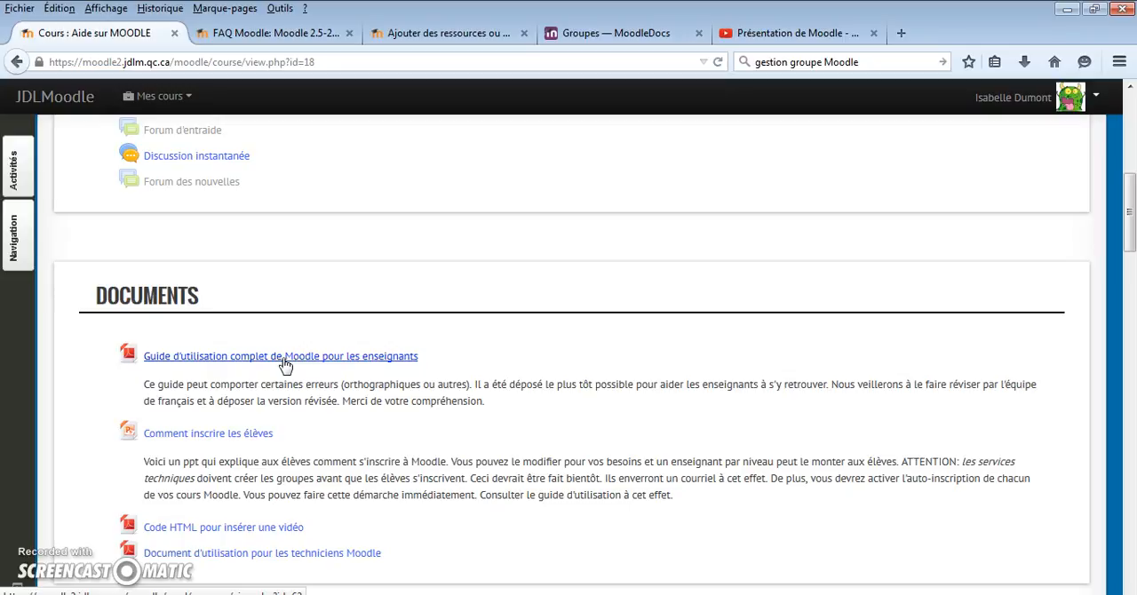
{"action": "scroll", "coordinate": [285, 364], "scroll_direction": "down", "scroll_amount": 2}
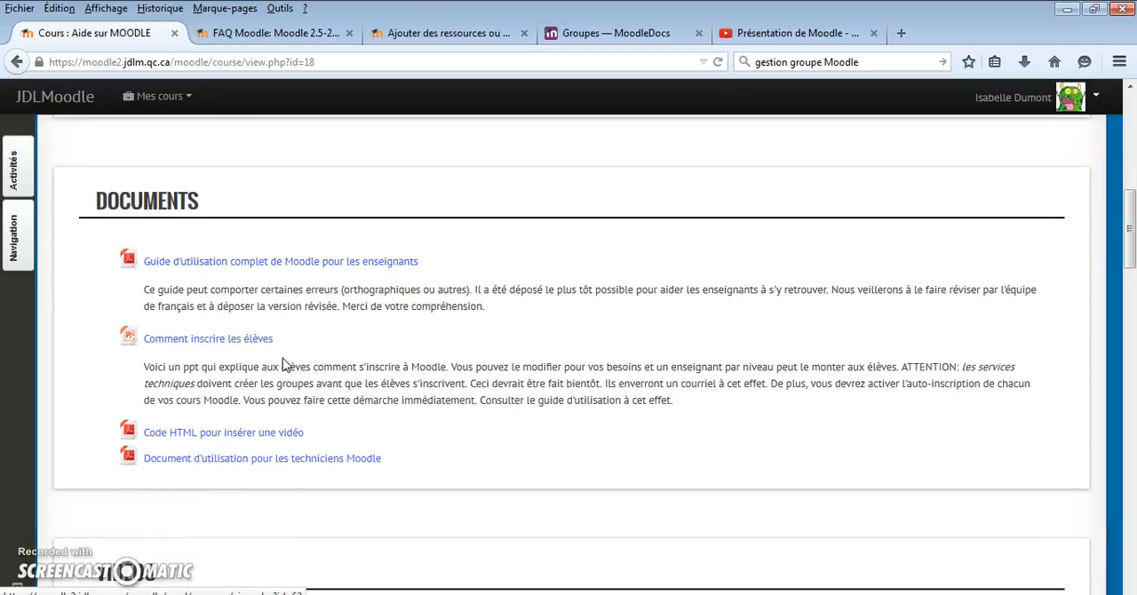
{"action": "left_click", "coordinate": [274, 332]}
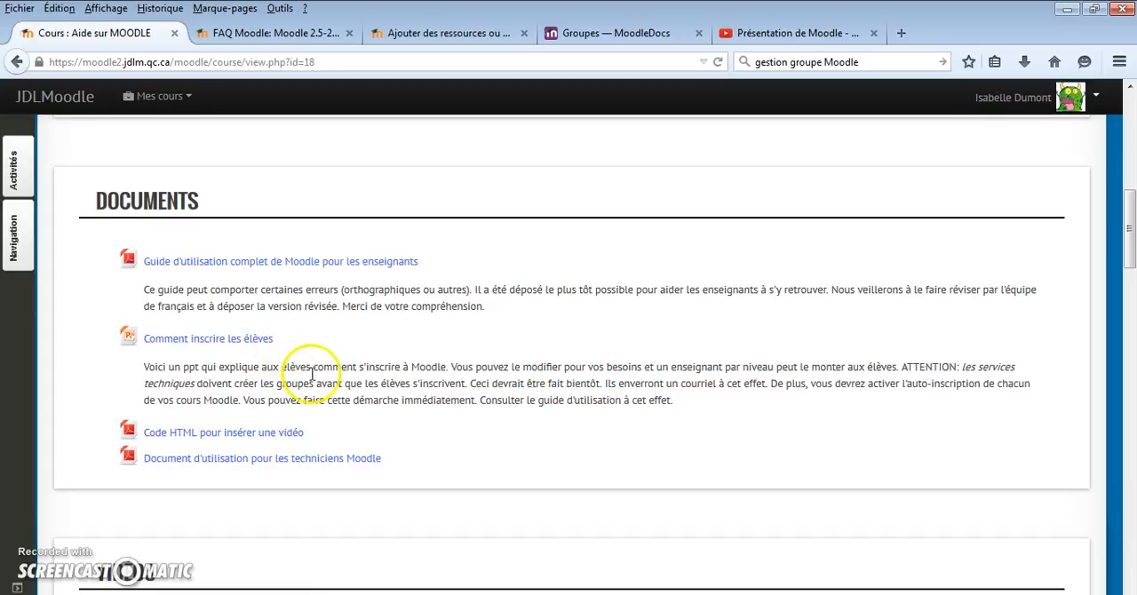
{"action": "scroll", "coordinate": [330, 431], "scroll_direction": "down", "scroll_amount": 5}
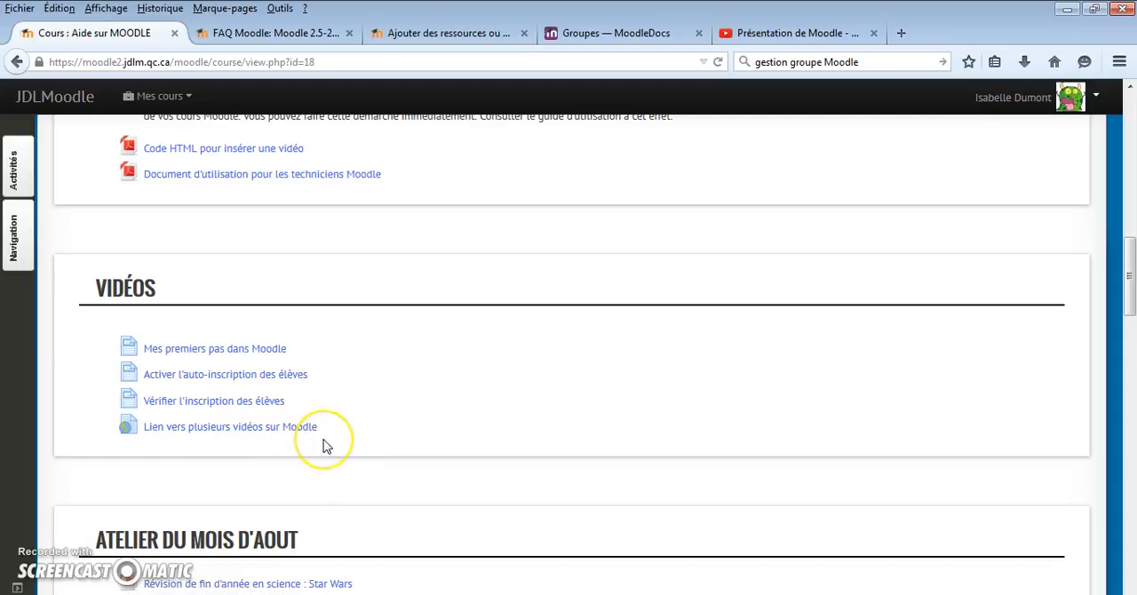
Open the Mathématique S1 course and look over its welcome section and the Étape 1 and Étape 2 content
{"action": "left_click", "coordinate": [183, 99]}
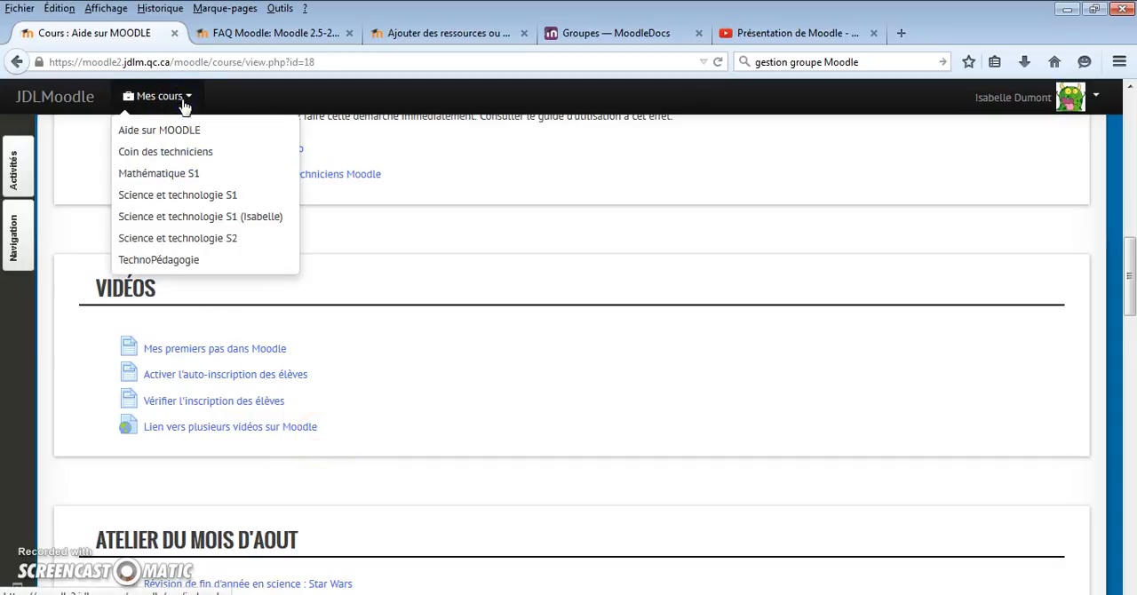
{"action": "left_click", "coordinate": [182, 175]}
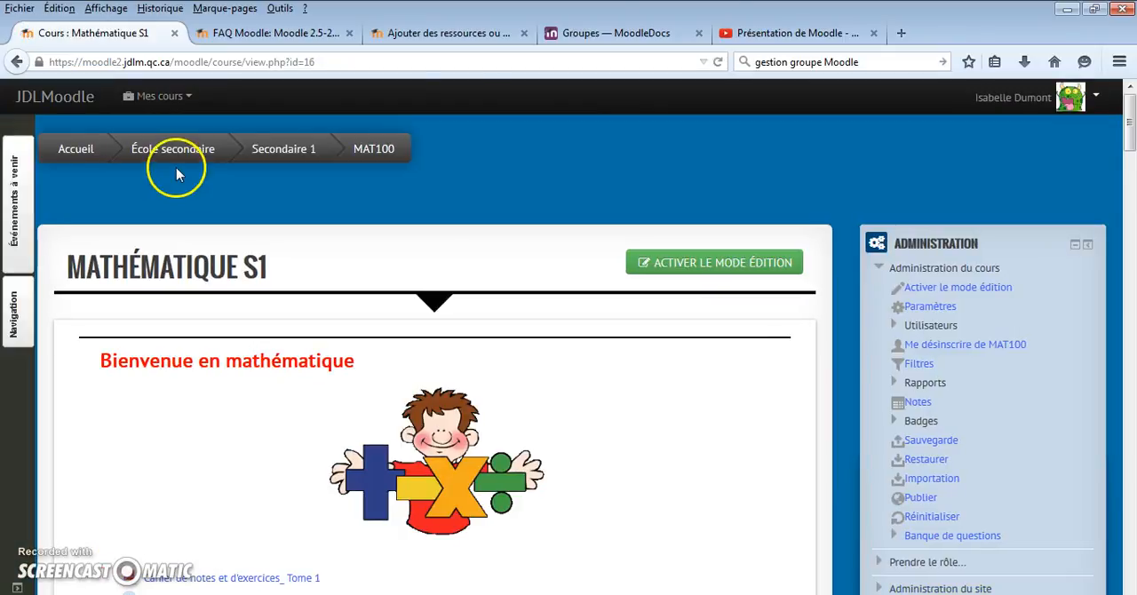
{"action": "left_click_drag", "start_coordinate": [1130, 108], "coordinate": [1130, 196]}
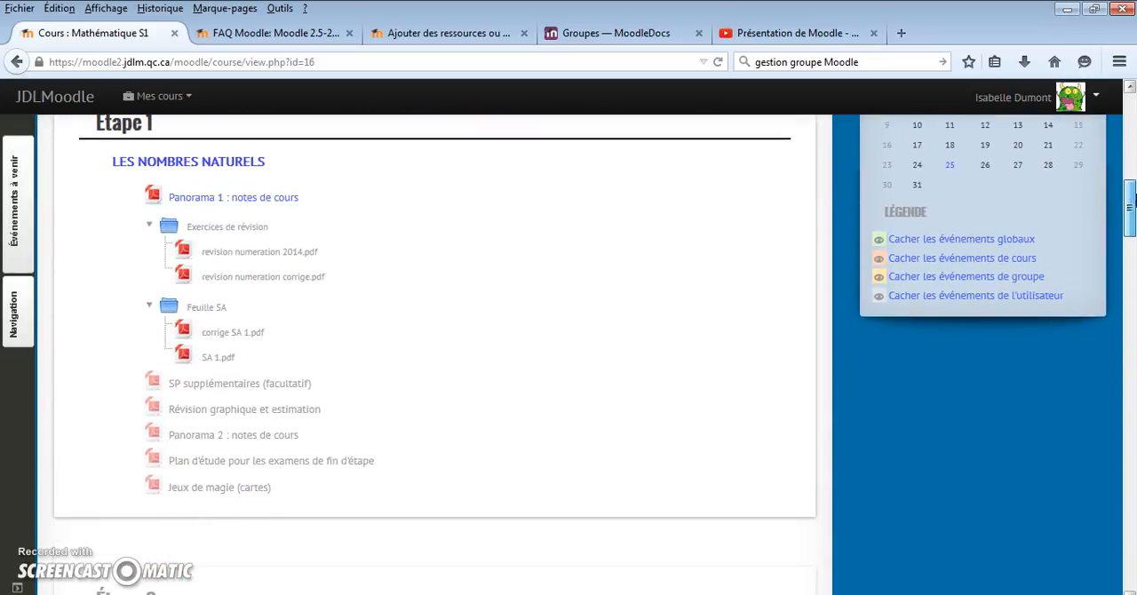
{"action": "left_click_drag", "start_coordinate": [1131, 203], "coordinate": [1130, 131]}
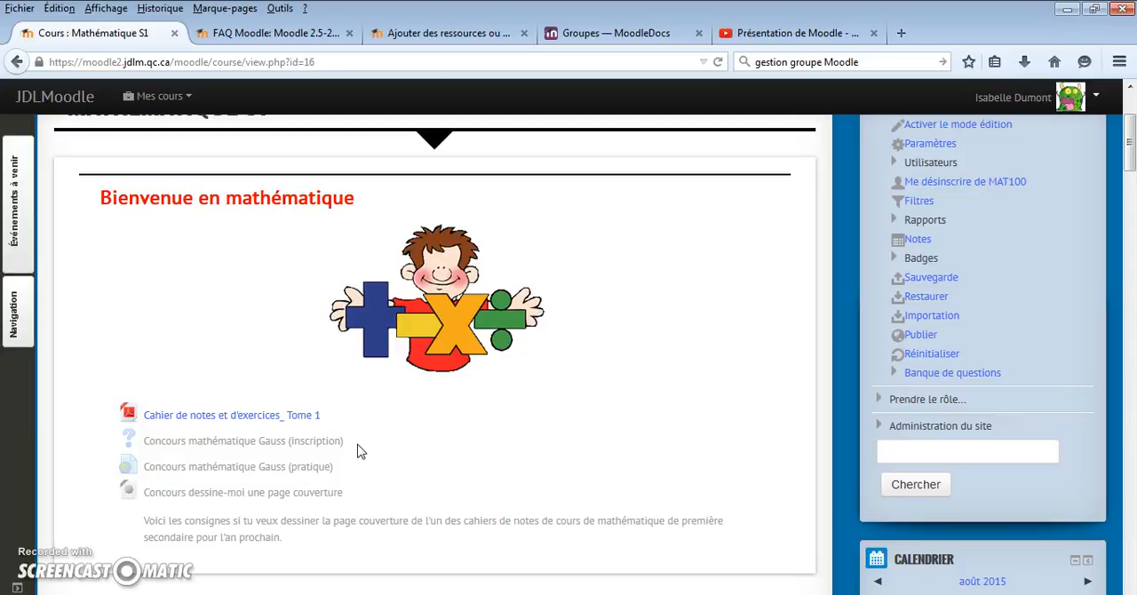
{"action": "scroll", "coordinate": [358, 452], "scroll_direction": "up", "scroll_amount": 2}
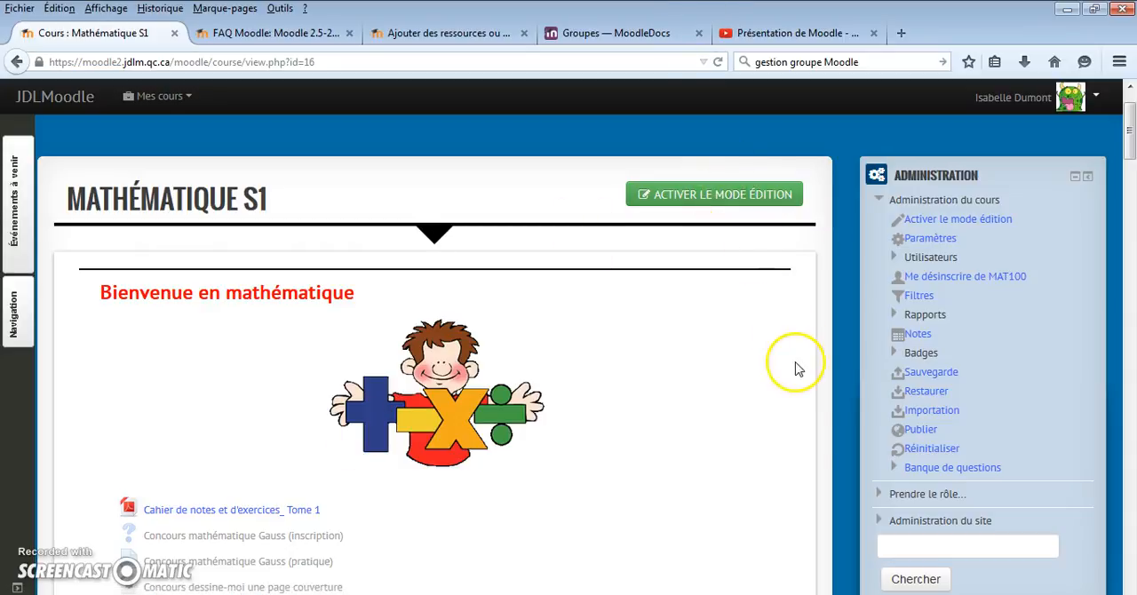
{"action": "scroll", "coordinate": [721, 435], "scroll_direction": "down", "scroll_amount": 2}
{"action": "scroll", "coordinate": [721, 435], "scroll_direction": "down", "scroll_amount": 10}
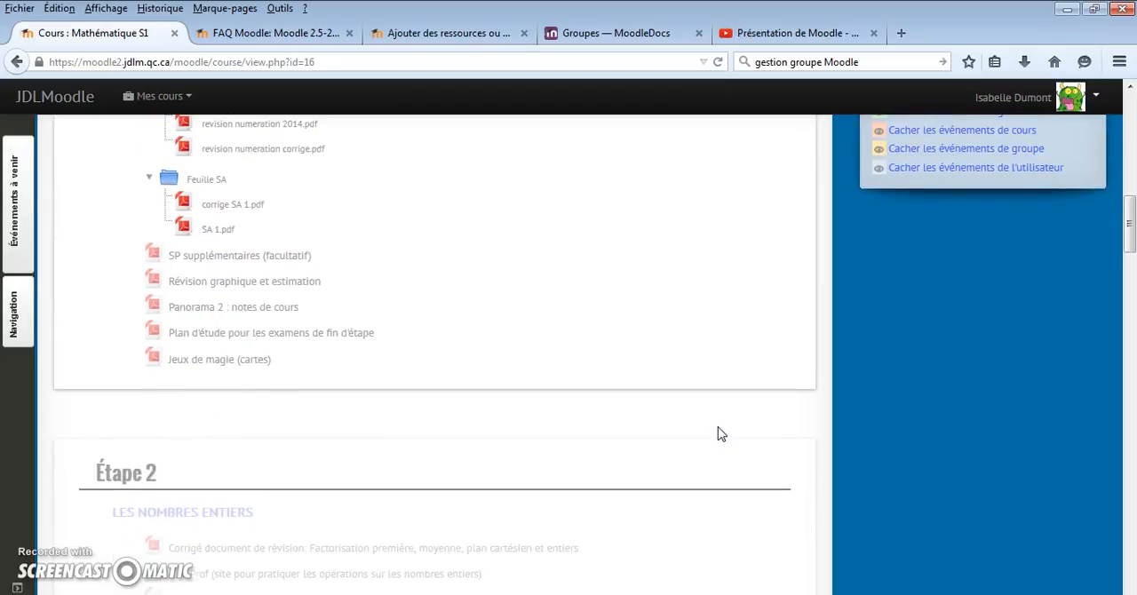
{"action": "scroll", "coordinate": [721, 434], "scroll_direction": "up", "scroll_amount": 10}
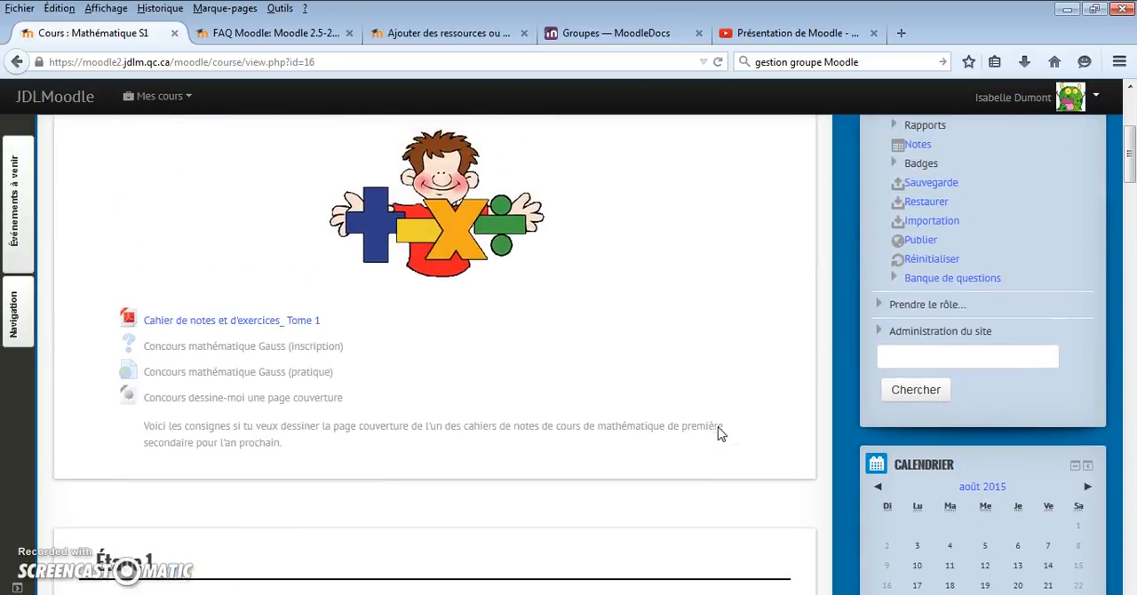
{"action": "scroll", "coordinate": [722, 433], "scroll_direction": "up", "scroll_amount": 2}
{"action": "scroll", "coordinate": [721, 435], "scroll_direction": "up", "scroll_amount": 2}
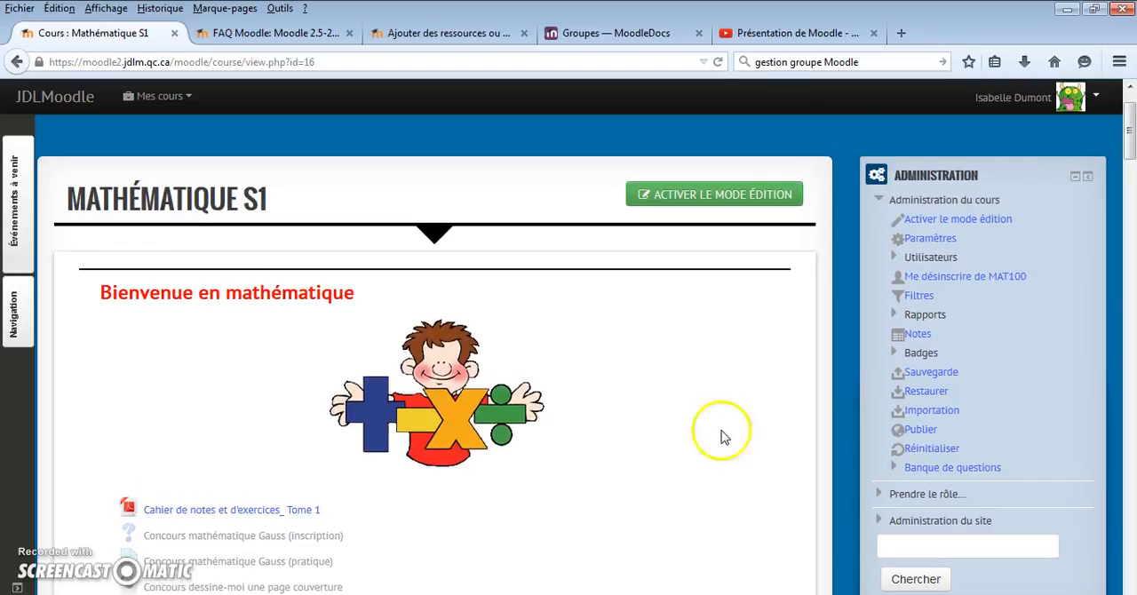
Take on the Étudiant role in the Mathématique S1 course and examine which resources students can see
{"action": "left_click", "coordinate": [916, 500]}
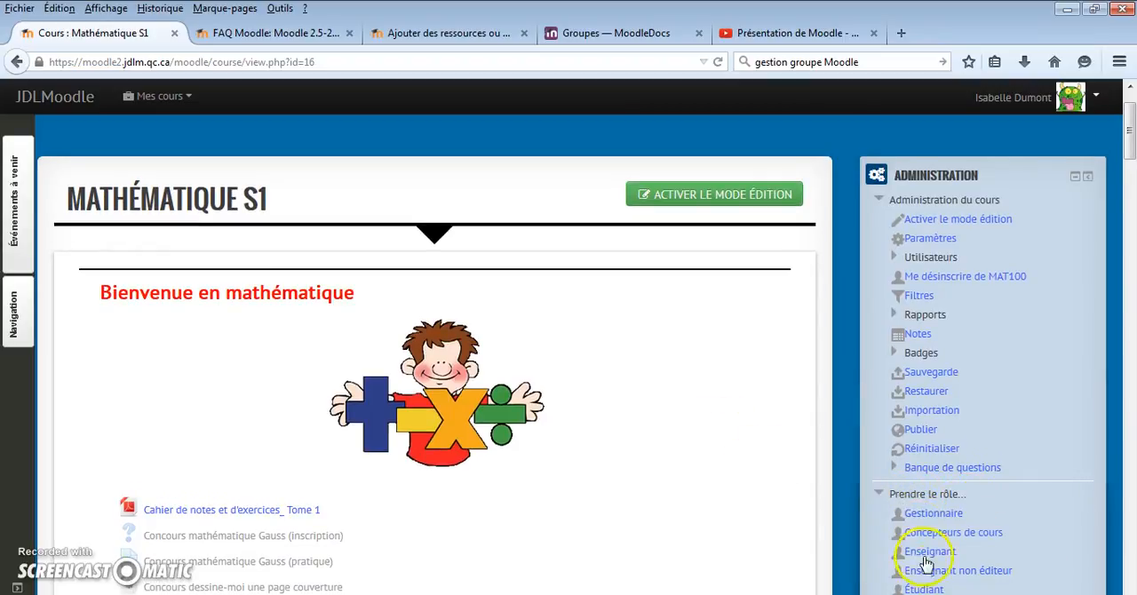
{"action": "left_click", "coordinate": [924, 588]}
{"action": "scroll", "coordinate": [631, 424], "scroll_direction": "down", "scroll_amount": 5}
{"action": "scroll", "coordinate": [627, 420], "scroll_direction": "down", "scroll_amount": 2}
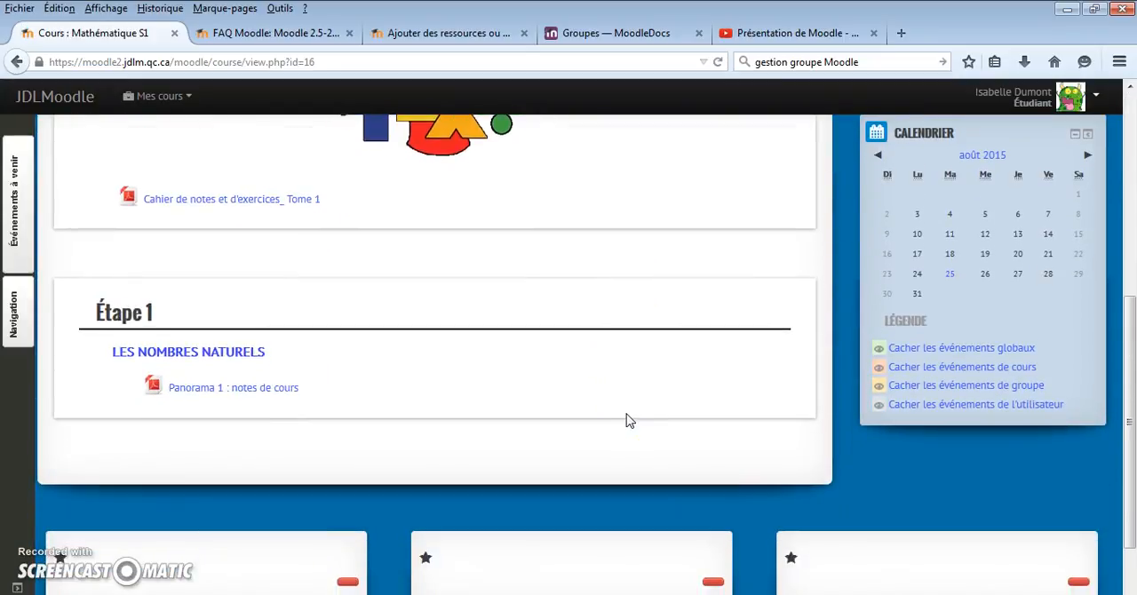
{"action": "scroll", "coordinate": [626, 420], "scroll_direction": "up", "scroll_amount": 3}
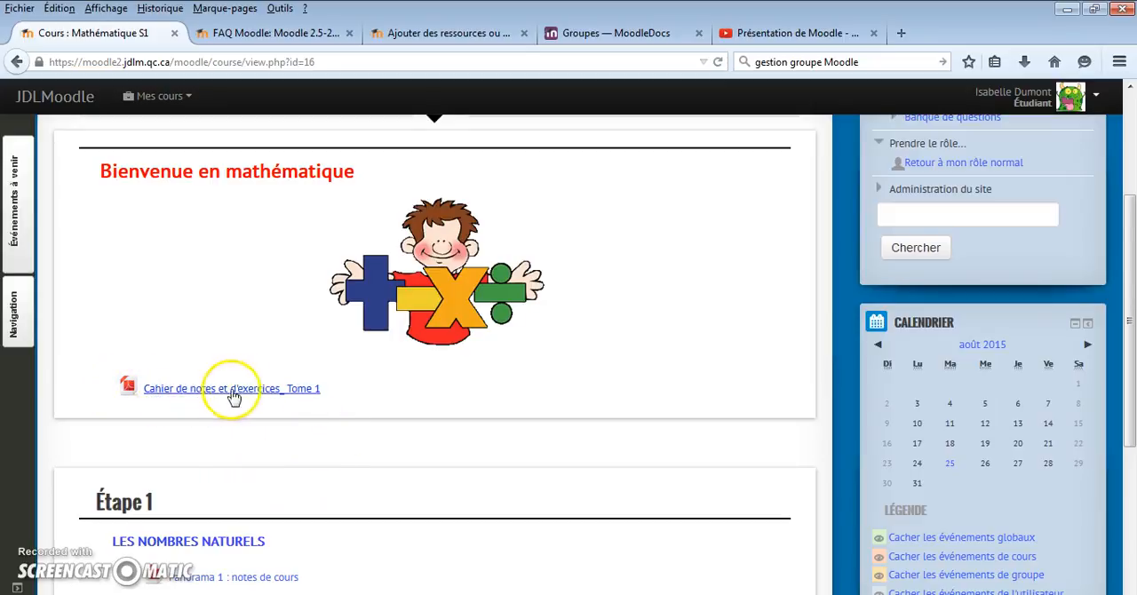
{"action": "scroll", "coordinate": [325, 400], "scroll_direction": "down", "scroll_amount": 2}
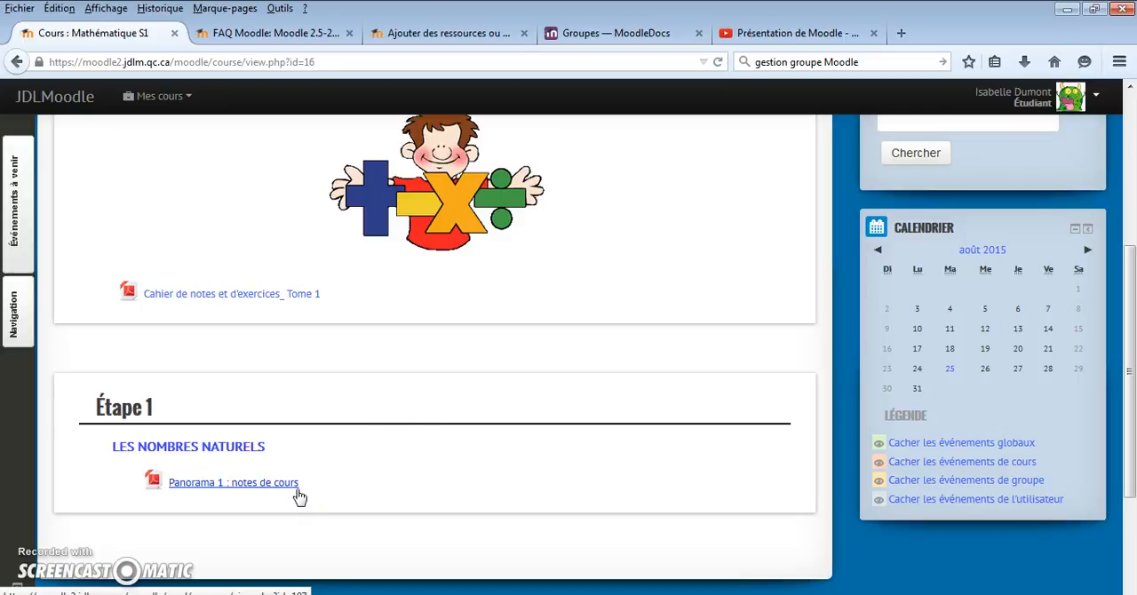
{"action": "scroll", "coordinate": [469, 386], "scroll_direction": "up", "scroll_amount": 5}
{"action": "scroll", "coordinate": [469, 386], "scroll_direction": "up", "scroll_amount": 2}
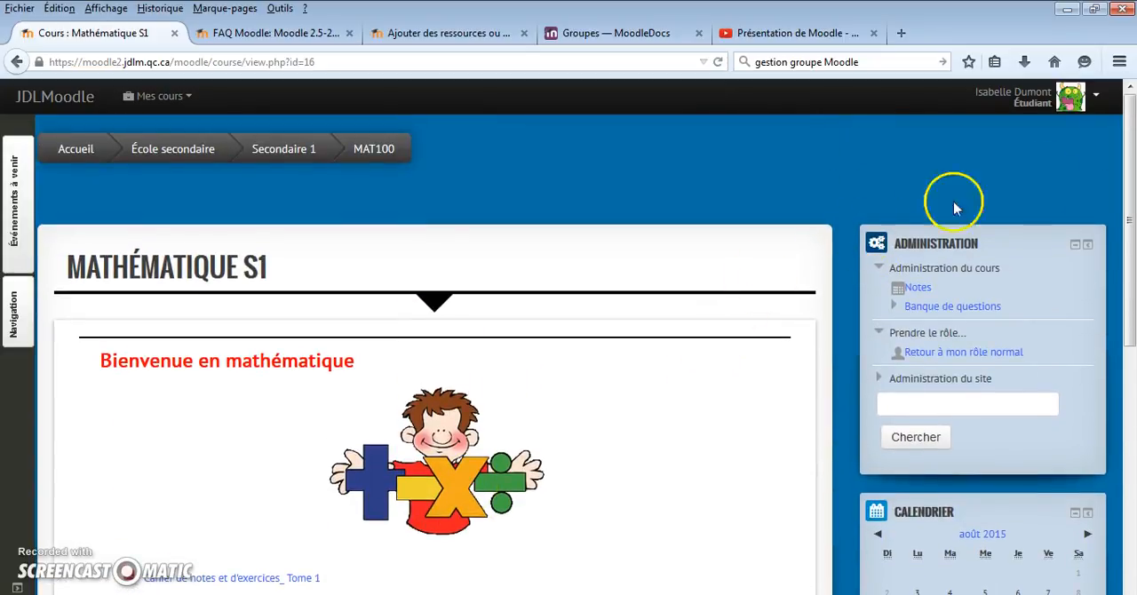
Leave the Étudiant role and return to the normal role in the Mathématique S1 course
{"action": "left_click", "coordinate": [1094, 98]}
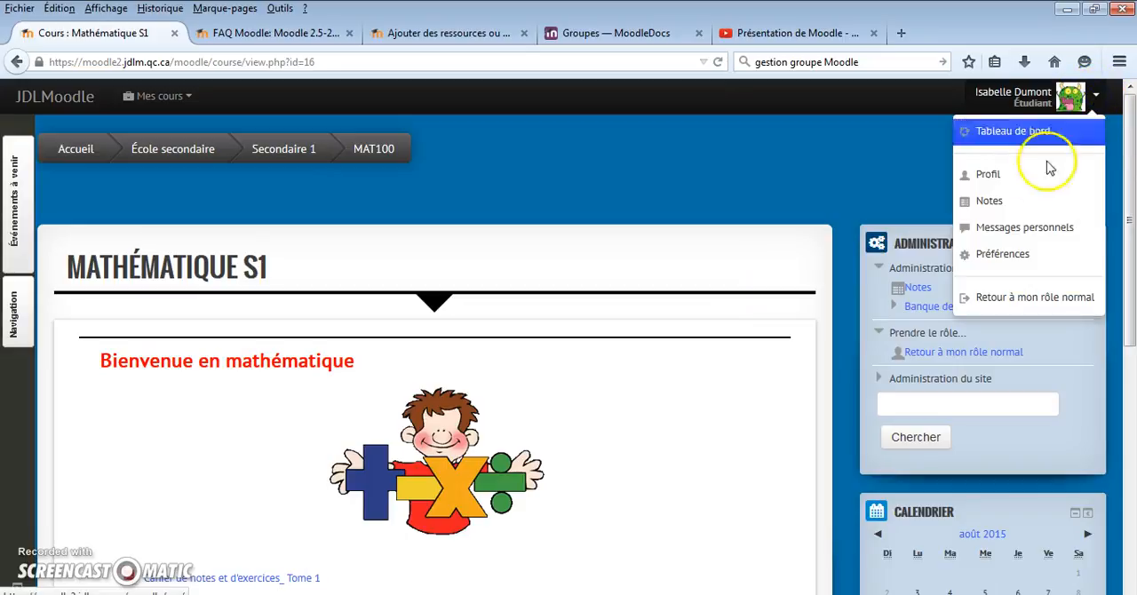
{"action": "left_click", "coordinate": [1024, 301]}
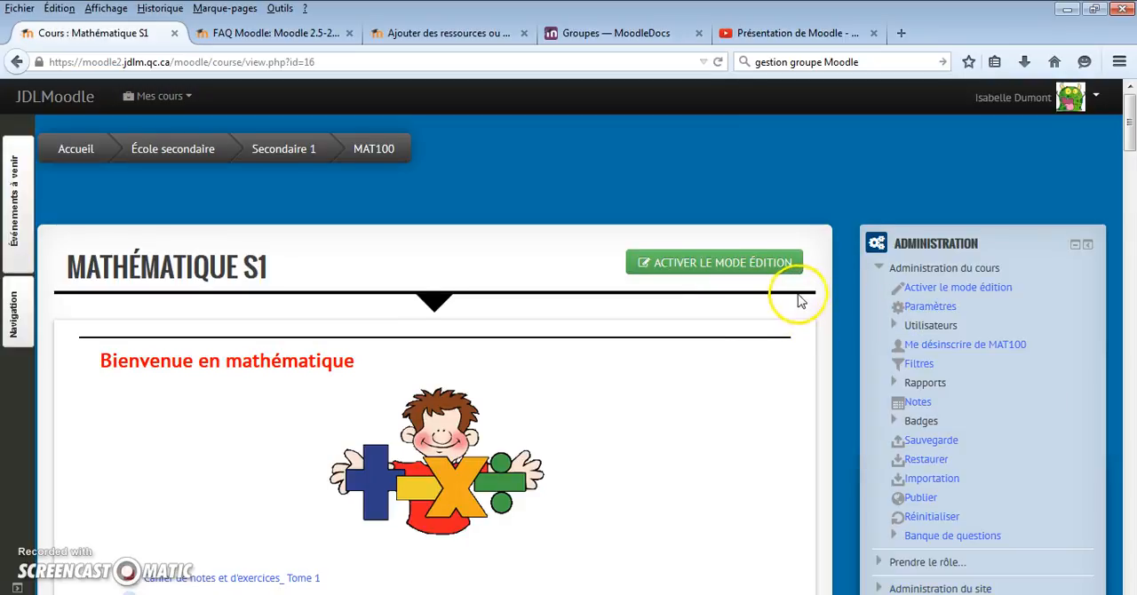
Examine how the Mathématique S1 course is organized by Étape and topic, from the welcome section through Étape 3
{"action": "scroll", "coordinate": [795, 298], "scroll_direction": "down", "scroll_amount": 4}
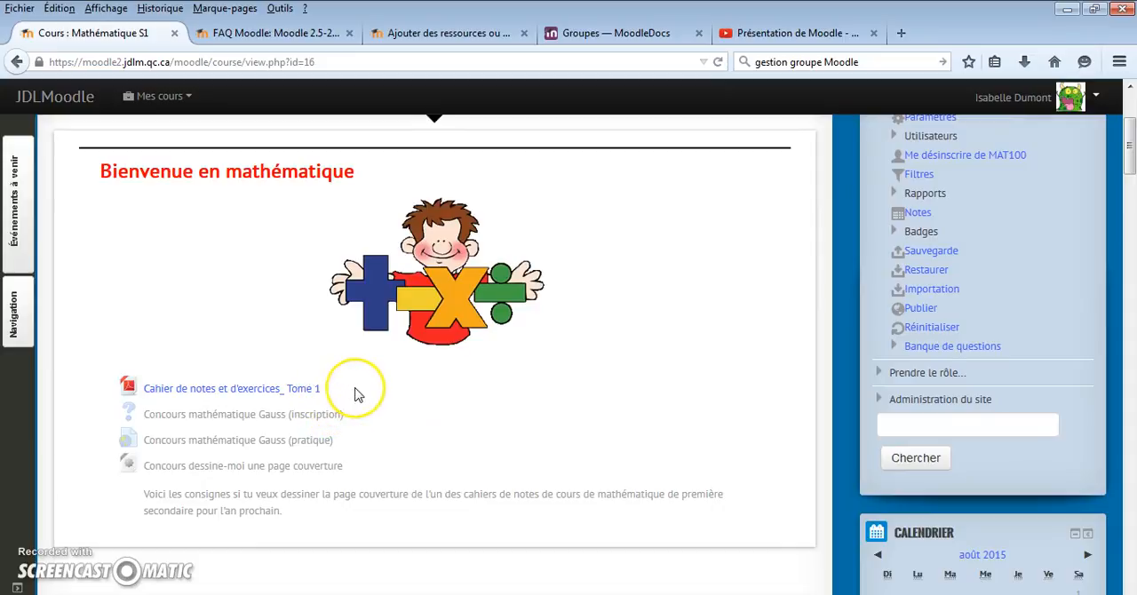
{"action": "scroll", "coordinate": [355, 395], "scroll_direction": "down", "scroll_amount": 3}
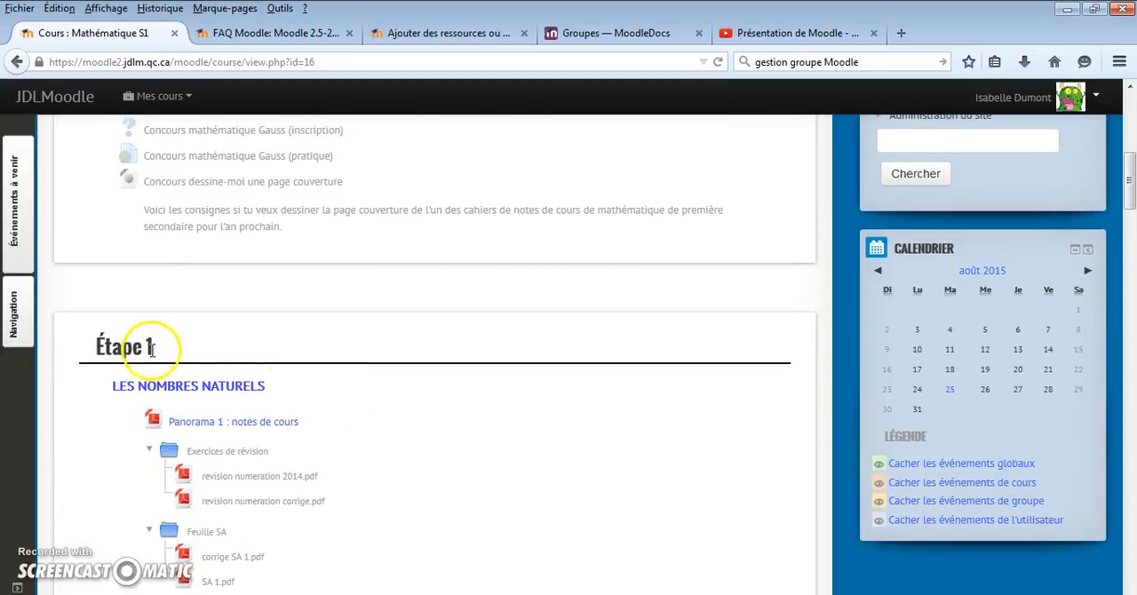
{"action": "scroll", "coordinate": [147, 351], "scroll_direction": "down", "scroll_amount": 4}
{"action": "scroll", "coordinate": [168, 455], "scroll_direction": "down", "scroll_amount": 10}
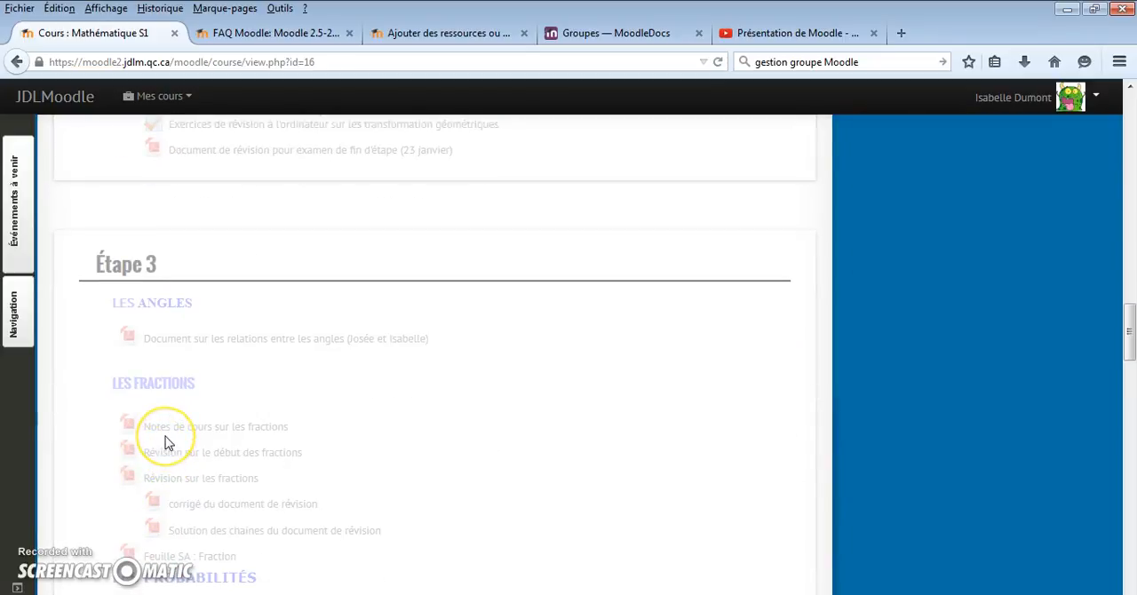
{"action": "scroll", "coordinate": [166, 441], "scroll_direction": "up", "scroll_amount": 10}
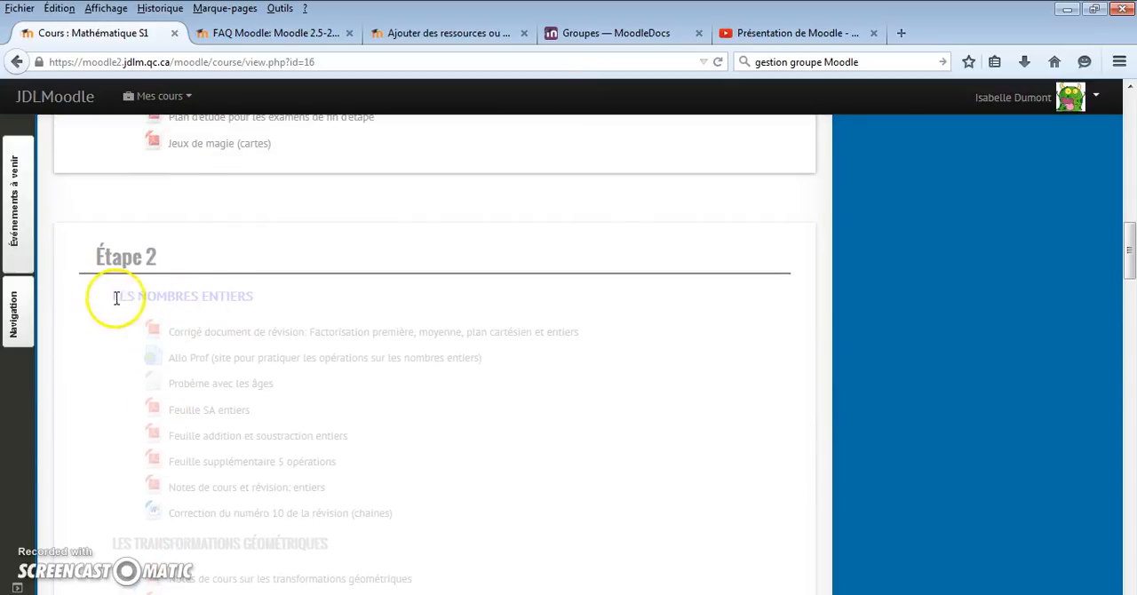
{"action": "scroll", "coordinate": [214, 451], "scroll_direction": "down", "scroll_amount": 3}
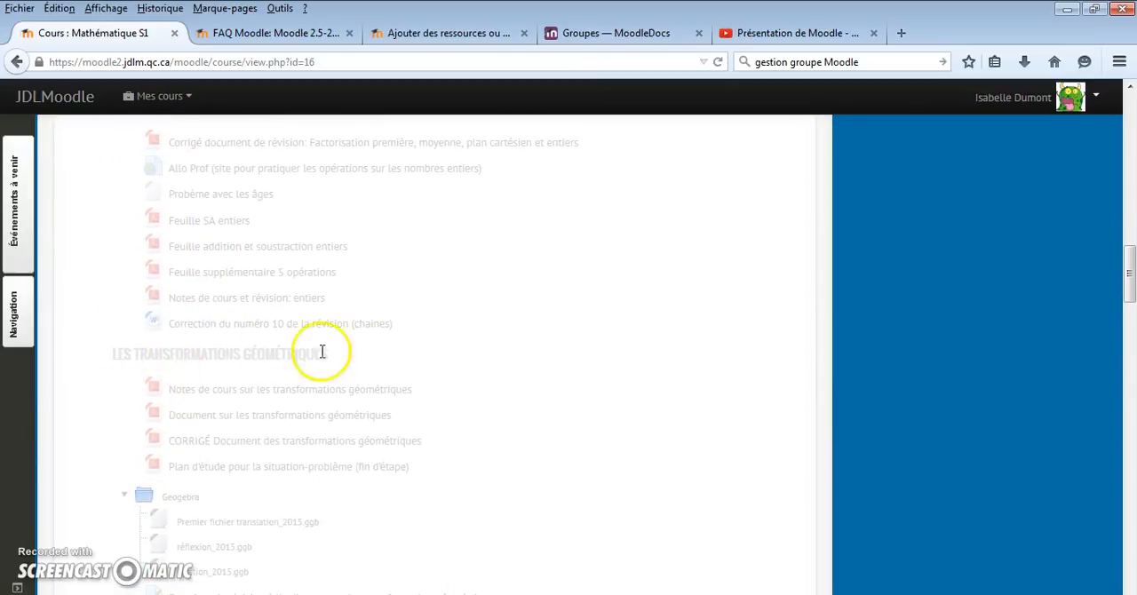
{"action": "scroll", "coordinate": [277, 476], "scroll_direction": "down", "scroll_amount": 4}
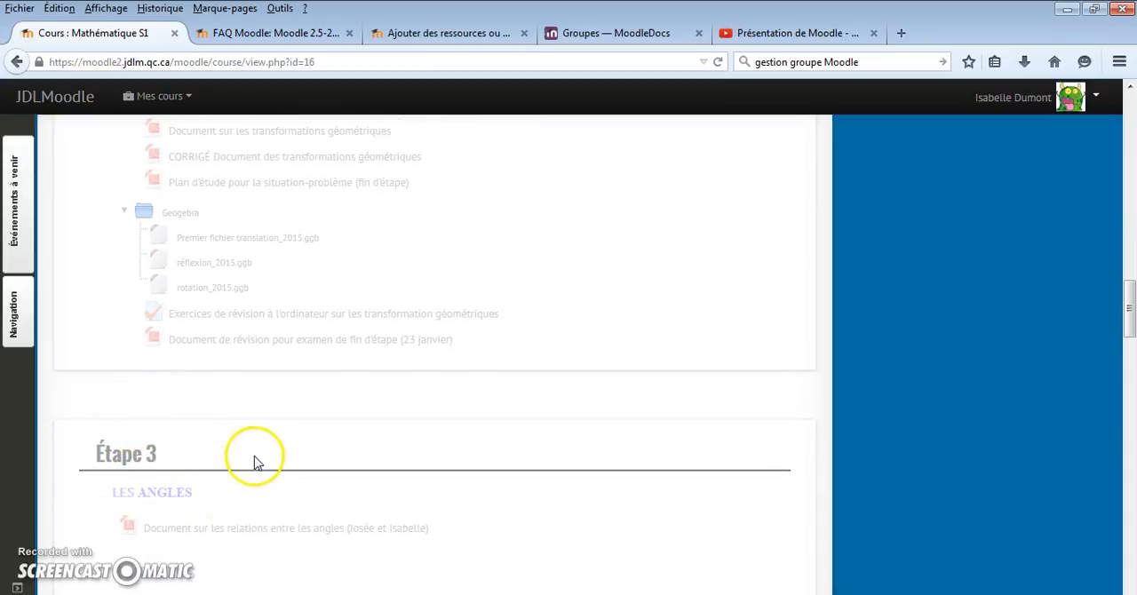
{"action": "scroll", "coordinate": [260, 456], "scroll_direction": "up", "scroll_amount": 5}
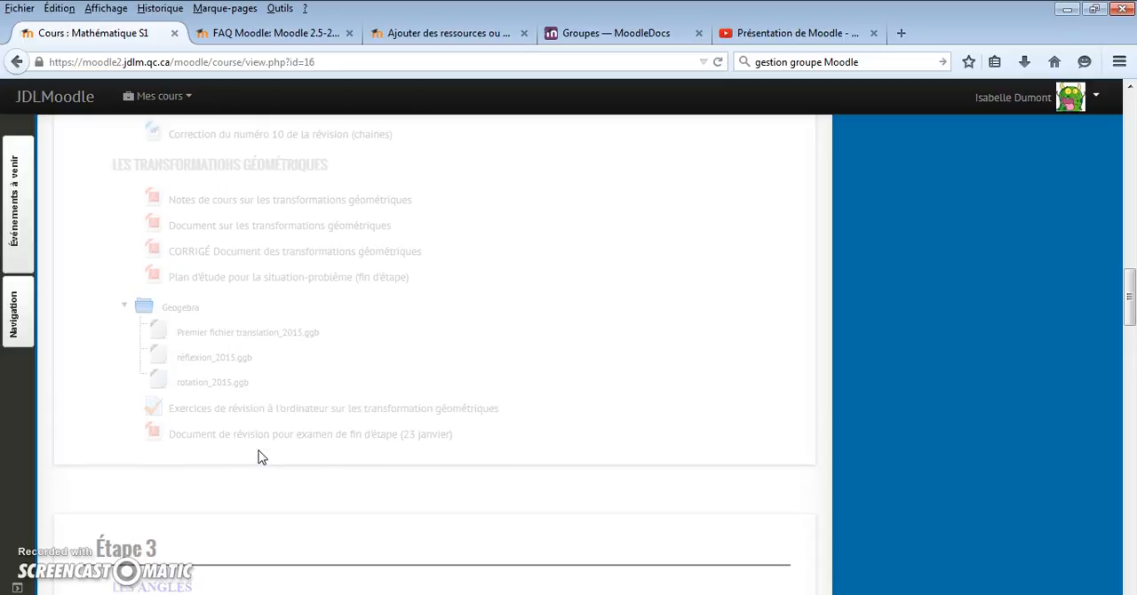
Open the Science et technologie S1 course and look over its Général section and document list
{"action": "scroll", "coordinate": [266, 444], "scroll_direction": "up", "scroll_amount": 5}
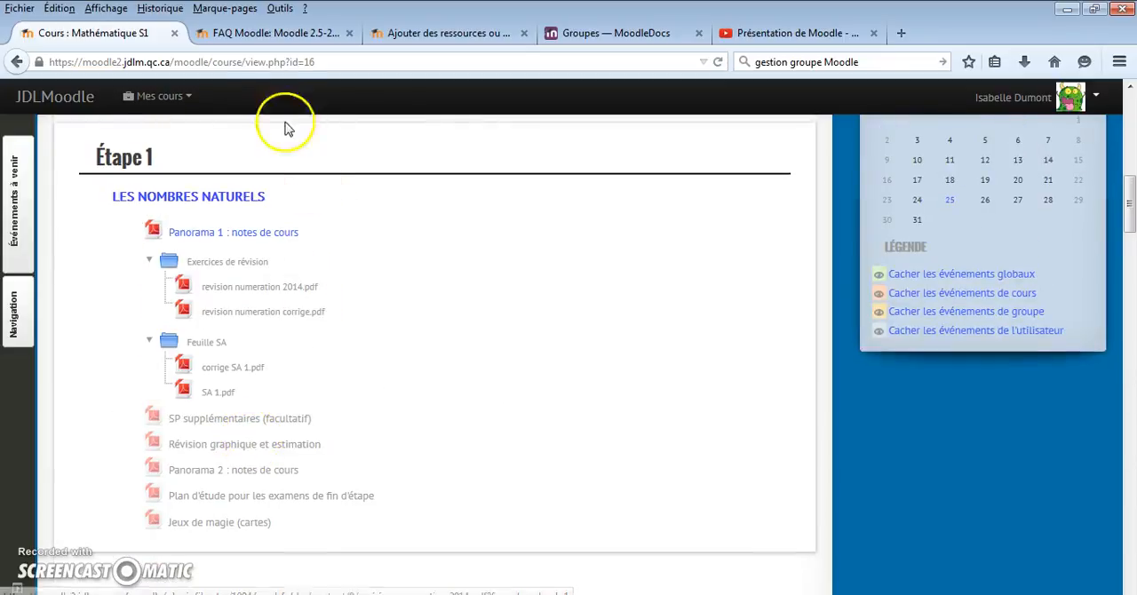
{"action": "left_click", "coordinate": [171, 100]}
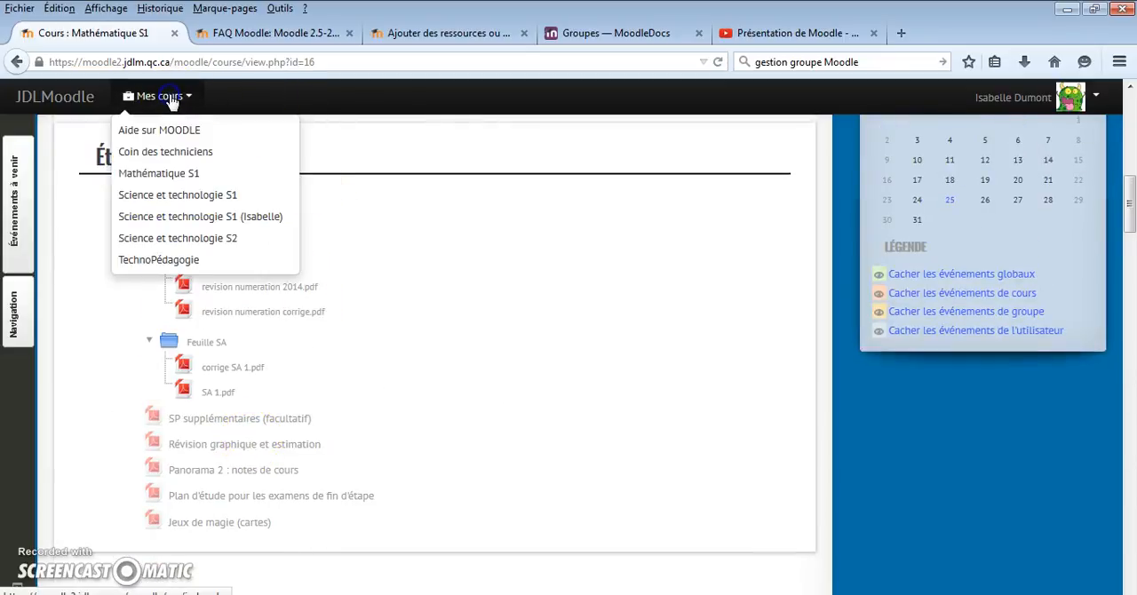
{"action": "left_click", "coordinate": [155, 191]}
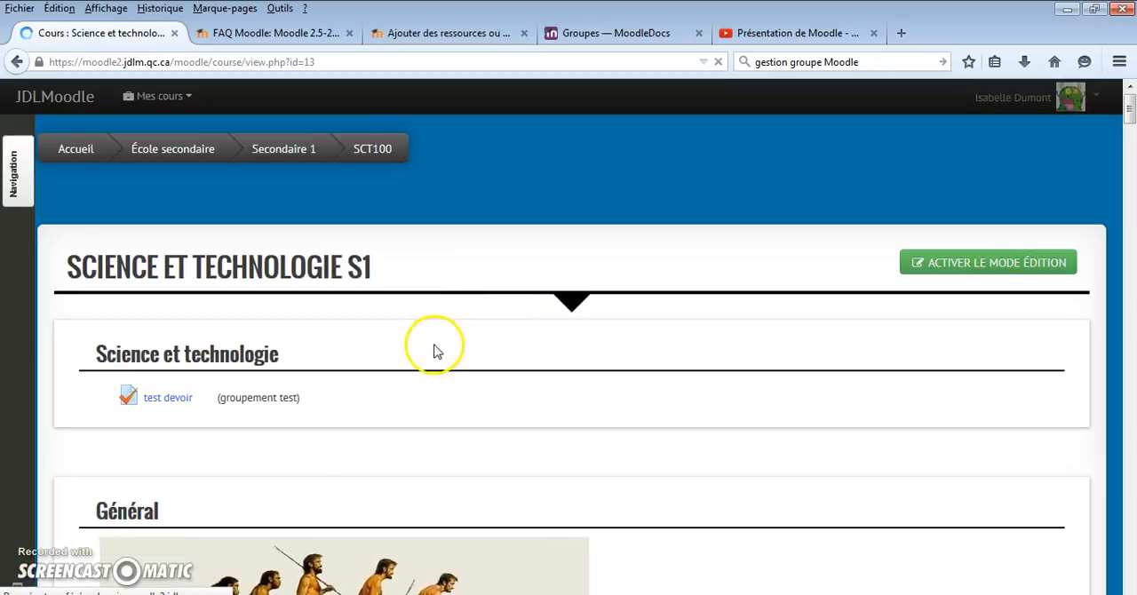
{"action": "scroll", "coordinate": [431, 348], "scroll_direction": "down", "scroll_amount": 4}
{"action": "scroll", "coordinate": [432, 349], "scroll_direction": "down", "scroll_amount": 3}
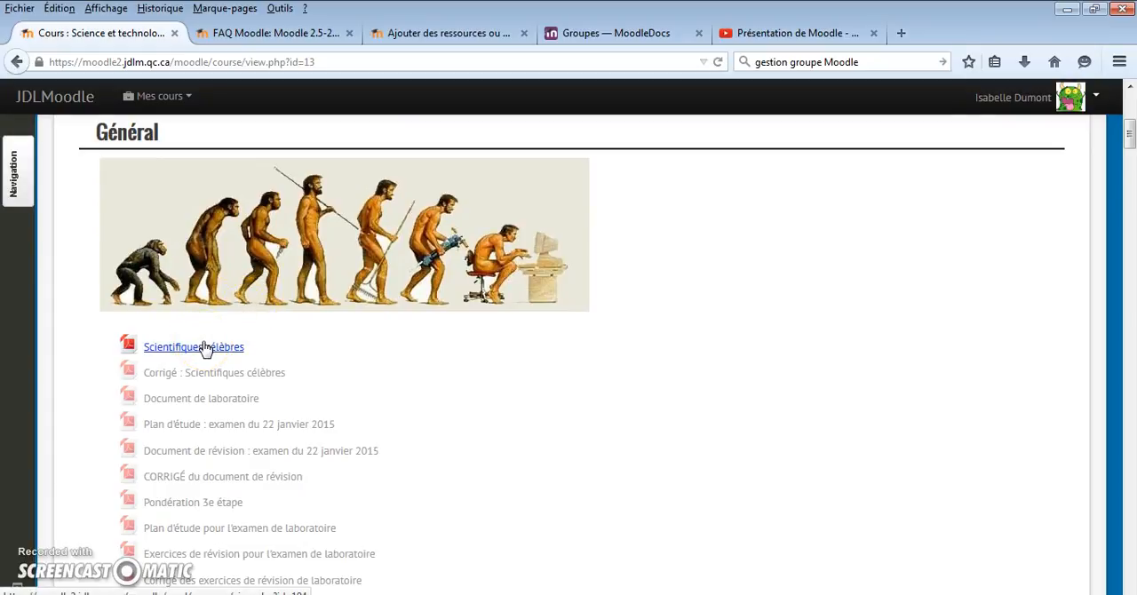
{"action": "left_click", "coordinate": [270, 353]}
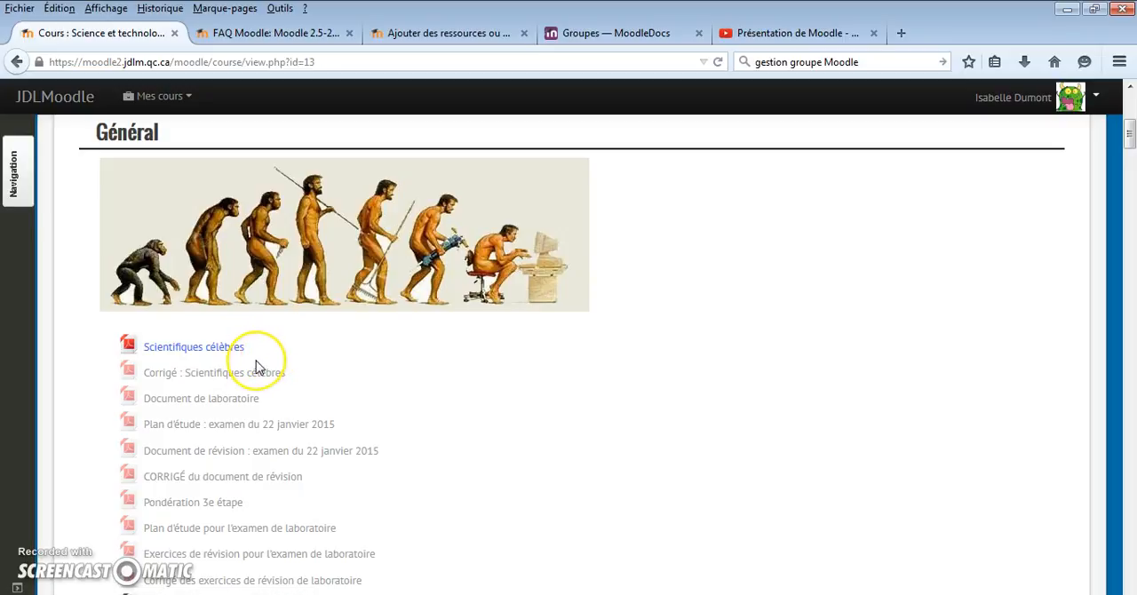
Examine how the Science et technologie S1 course is divided by themes such as Univers Vivant and Univers Technologique
{"action": "scroll", "coordinate": [256, 366], "scroll_direction": "down", "scroll_amount": 6}
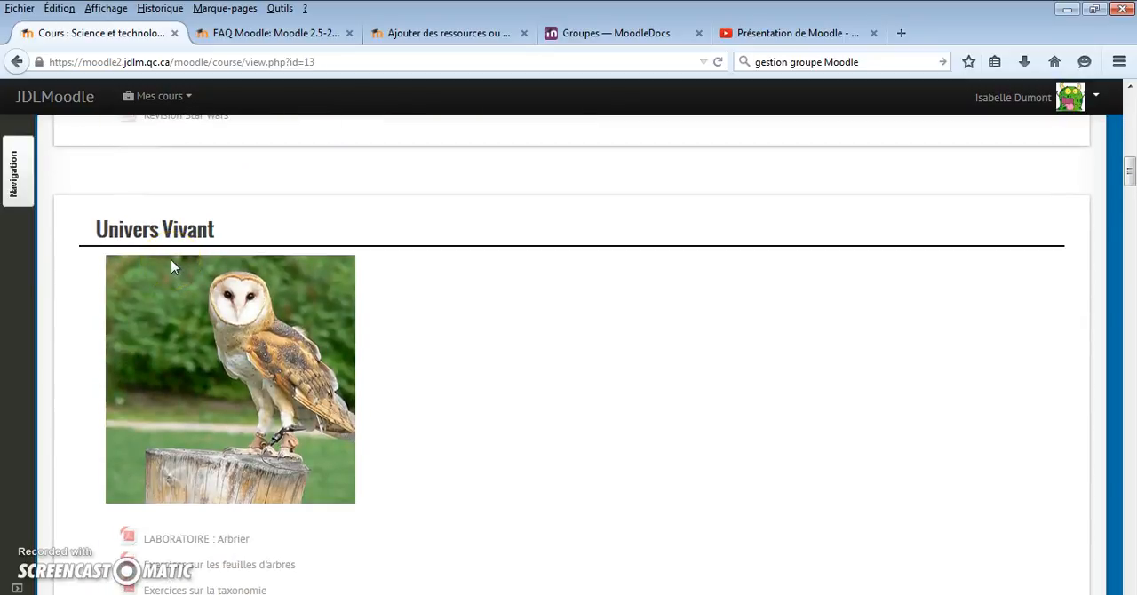
{"action": "scroll", "coordinate": [173, 266], "scroll_direction": "down", "scroll_amount": 10}
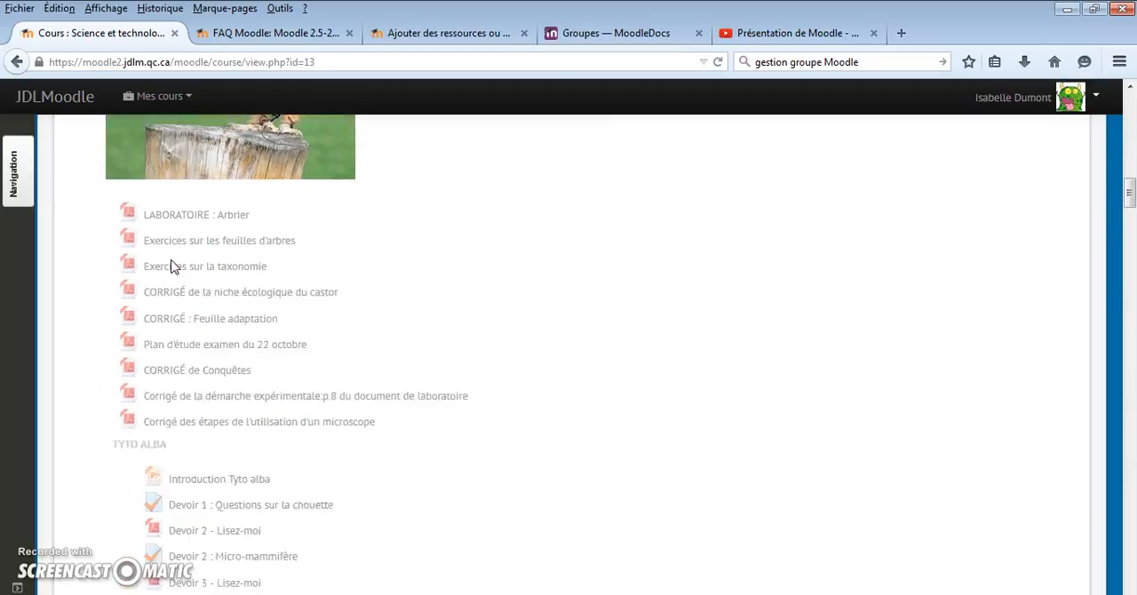
{"action": "scroll", "coordinate": [174, 267], "scroll_direction": "down", "scroll_amount": 8}
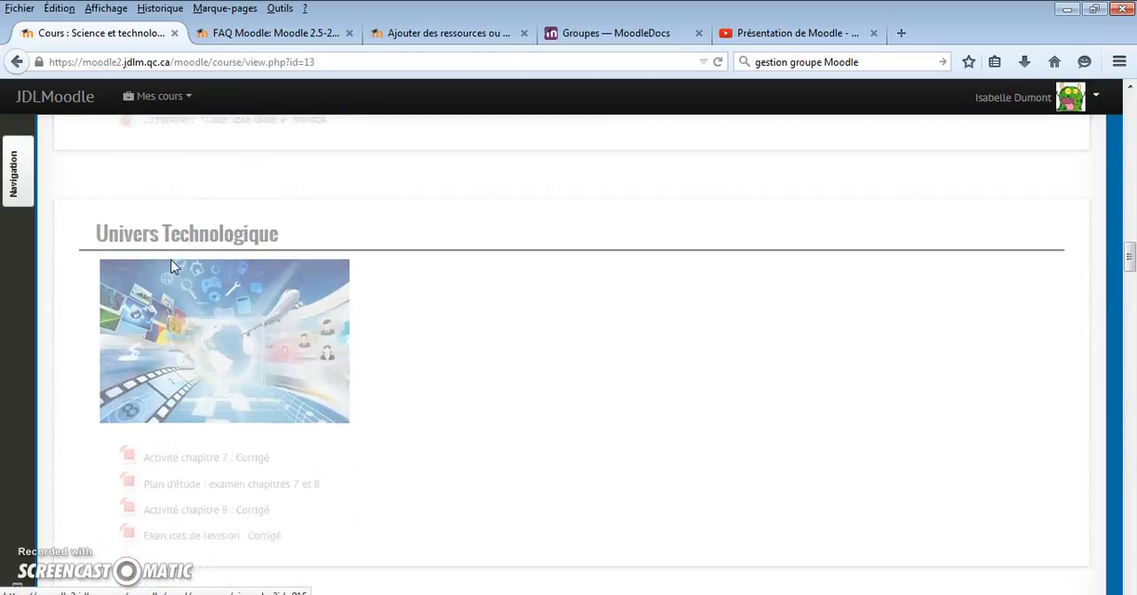
{"action": "scroll", "coordinate": [174, 268], "scroll_direction": "up", "scroll_amount": 5}
{"action": "scroll", "coordinate": [174, 267], "scroll_direction": "up", "scroll_amount": 10}
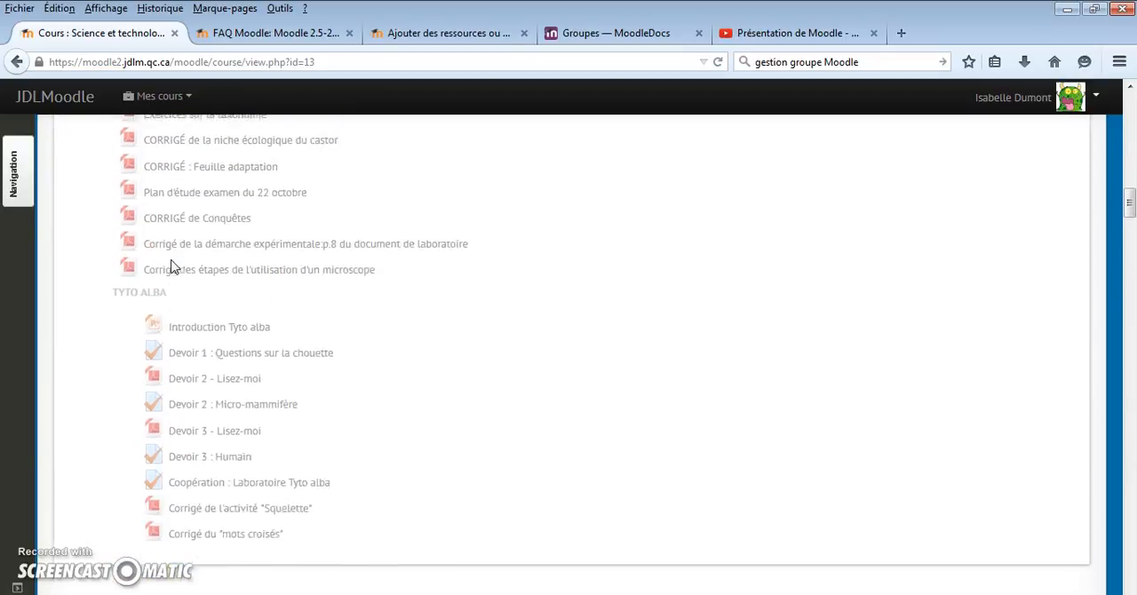
{"action": "scroll", "coordinate": [174, 267], "scroll_direction": "up", "scroll_amount": 15}
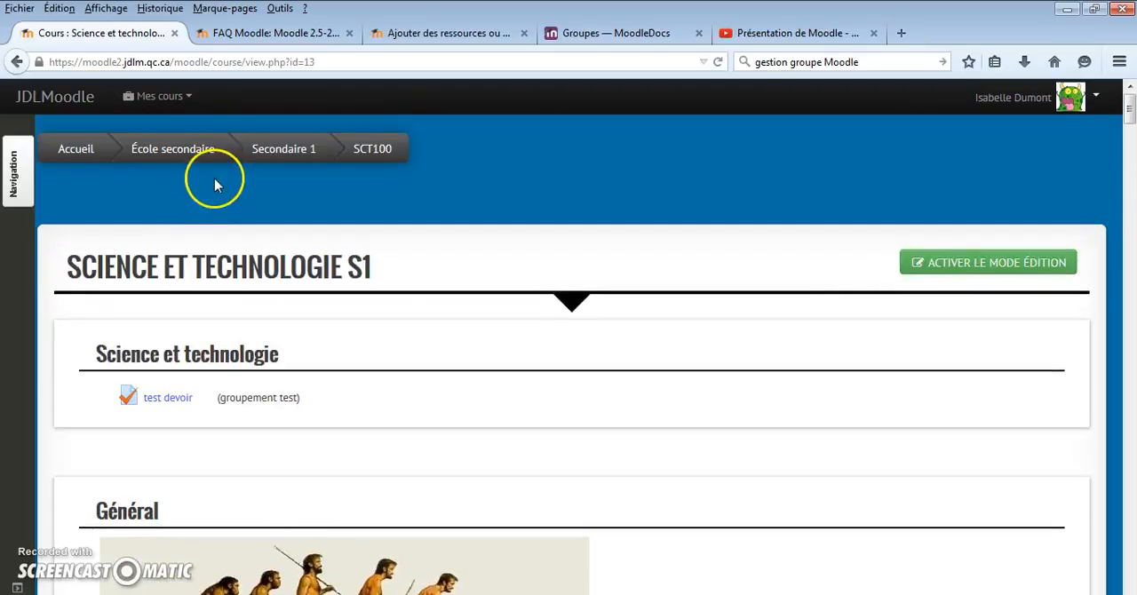
Open the teacher's own Science et technologie S1 course, SCT100-A, and look over its news forum, Étape 1 and Sujet sections
{"action": "left_click", "coordinate": [176, 101]}
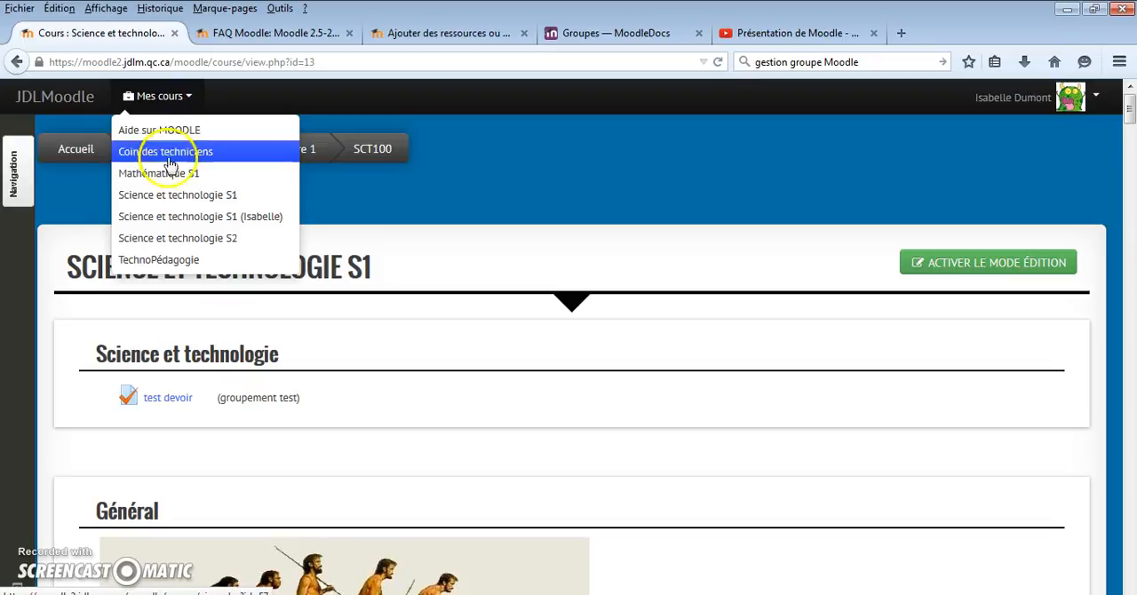
{"action": "left_click", "coordinate": [191, 216]}
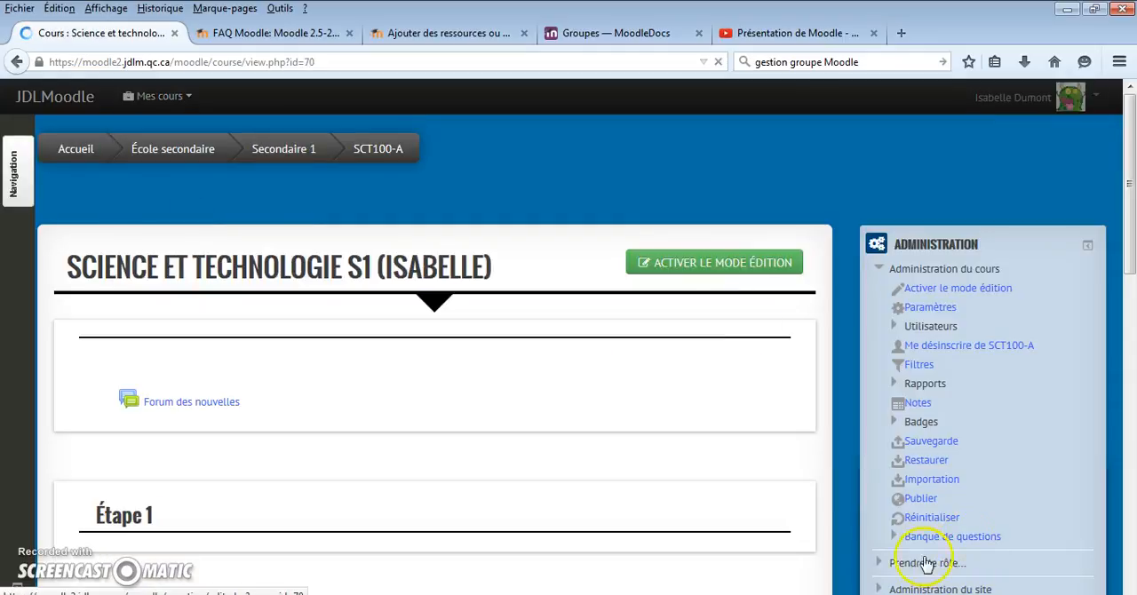
{"action": "scroll", "coordinate": [705, 287], "scroll_direction": "down", "scroll_amount": 2}
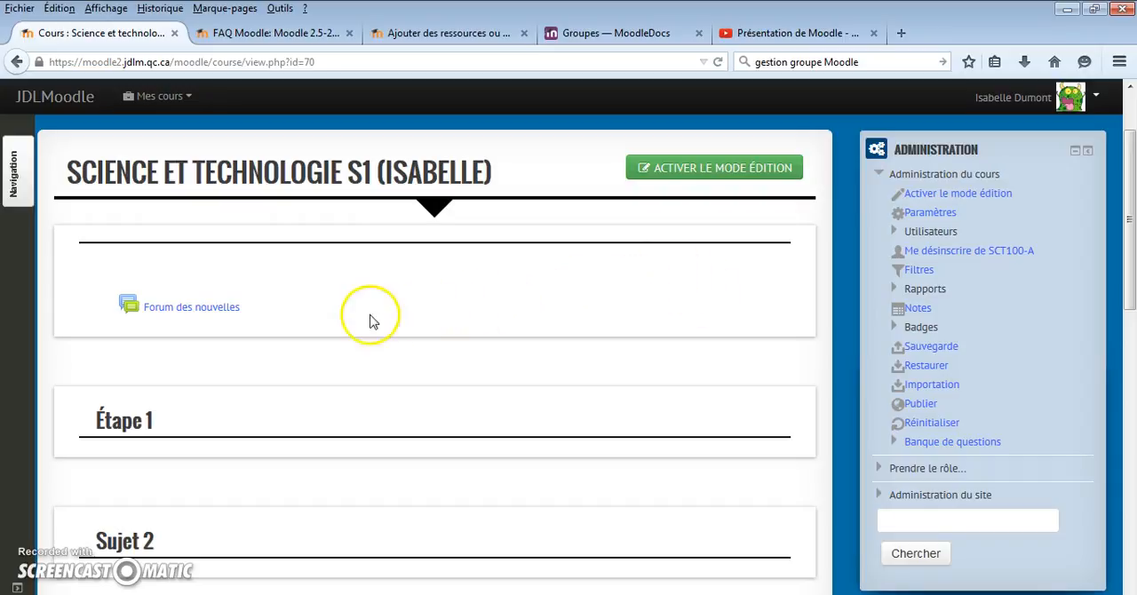
{"action": "scroll", "coordinate": [349, 264], "scroll_direction": "down", "scroll_amount": 2}
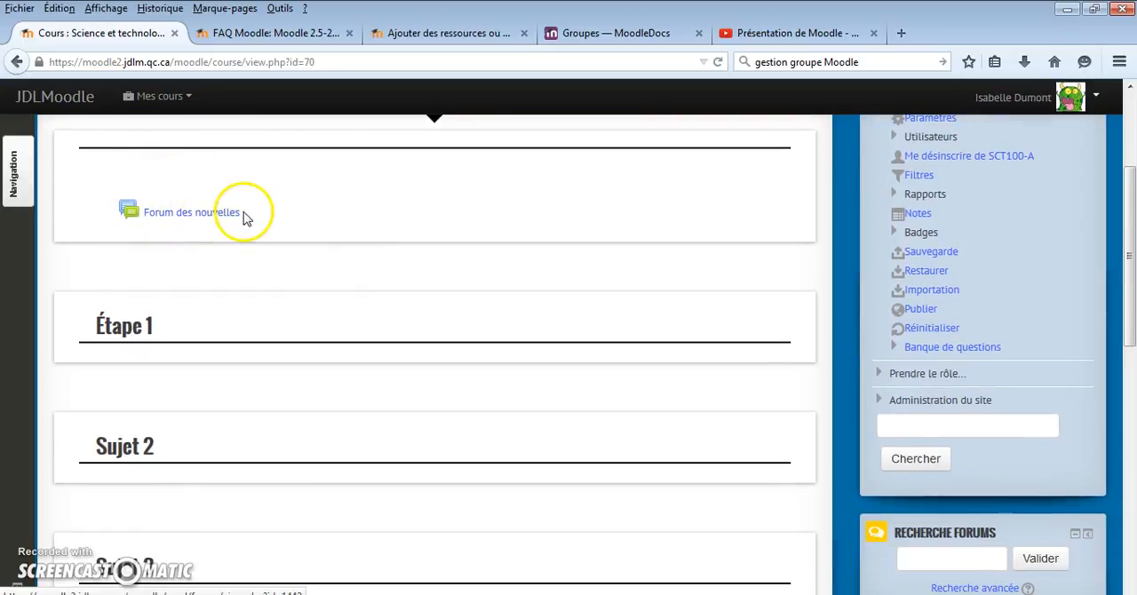
{"action": "scroll", "coordinate": [149, 327], "scroll_direction": "down", "scroll_amount": 2}
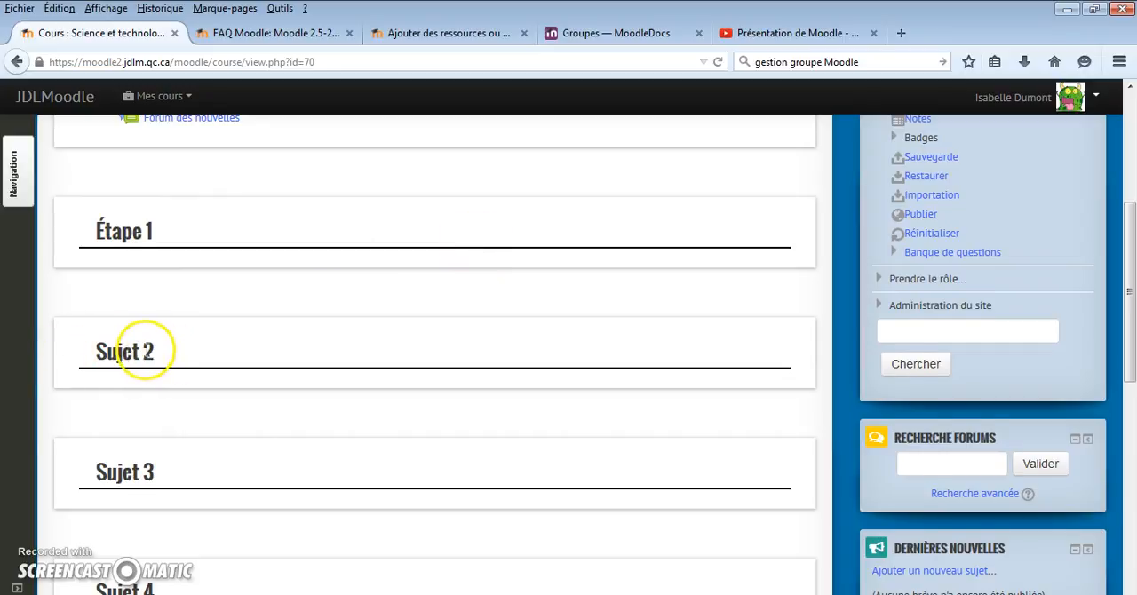
{"action": "scroll", "coordinate": [142, 351], "scroll_direction": "up", "scroll_amount": 3}
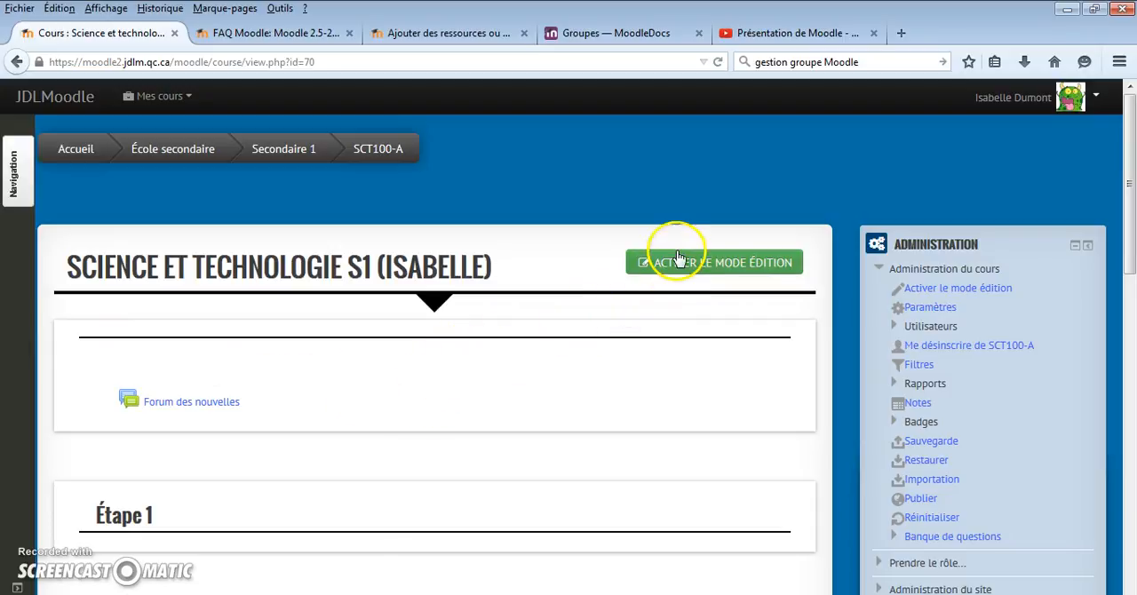
Turn on editing mode in SCT100-A and enter Science as the name of the untitled first section
{"action": "left_click", "coordinate": [733, 266]}
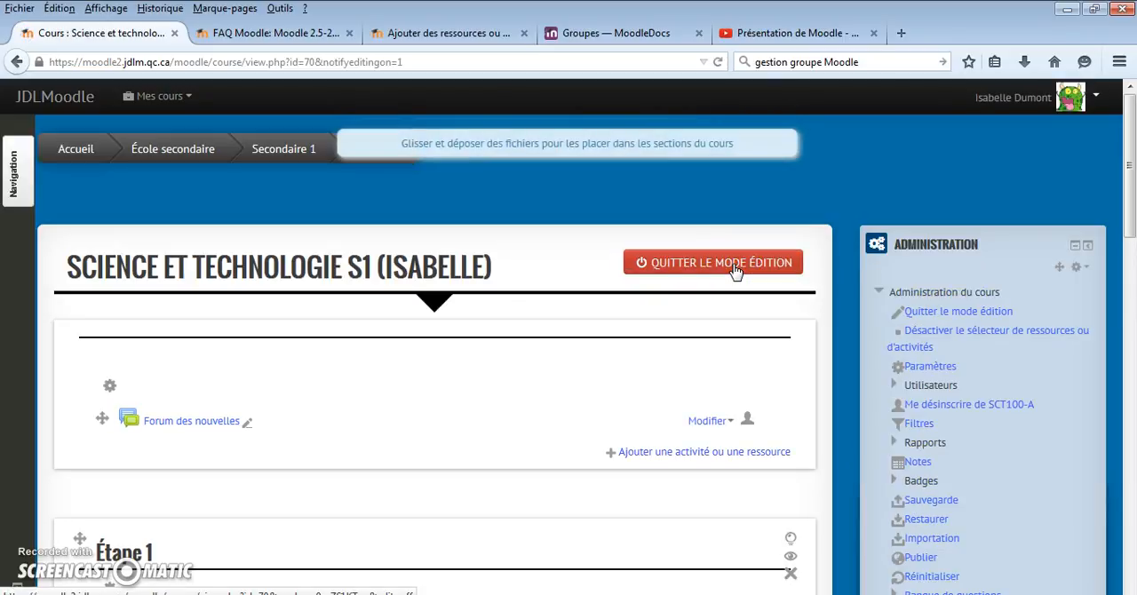
{"action": "scroll", "coordinate": [733, 271], "scroll_direction": "down", "scroll_amount": 2}
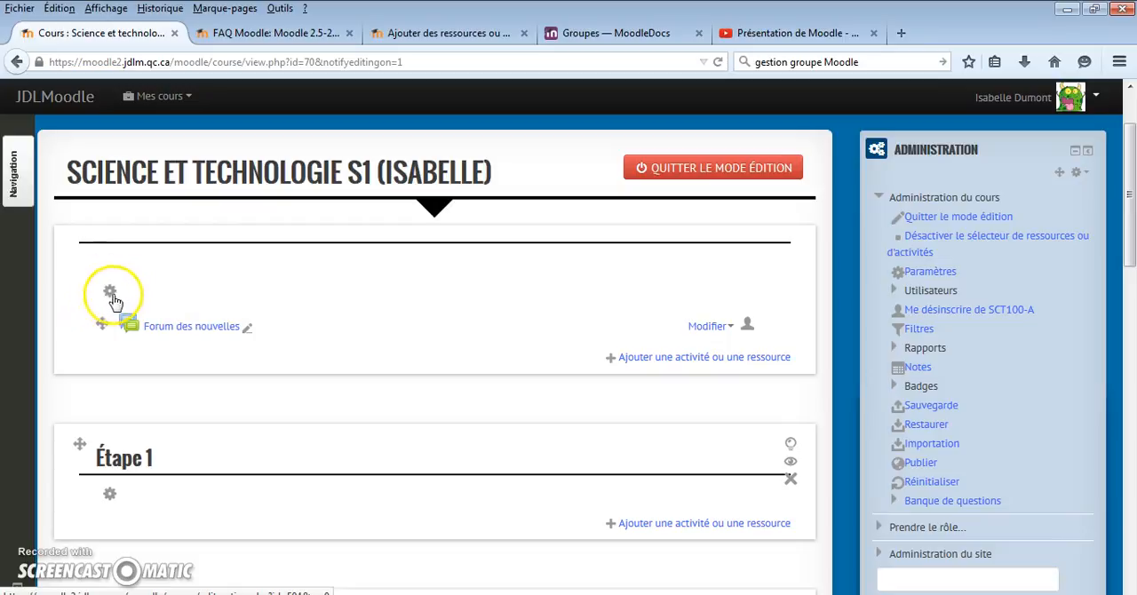
{"action": "left_click", "coordinate": [110, 294]}
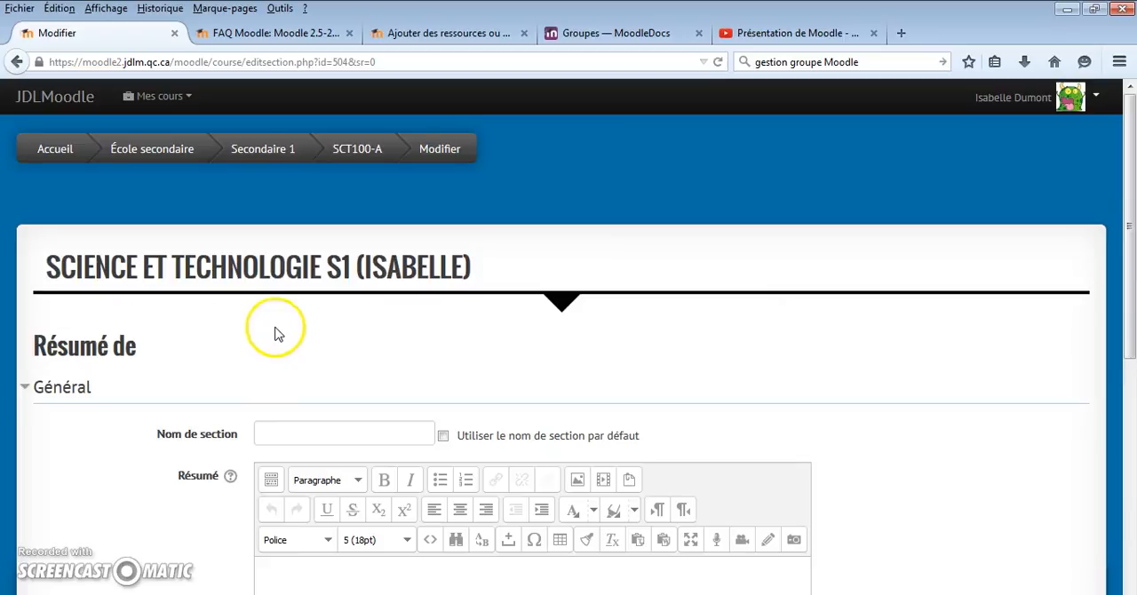
{"action": "scroll", "coordinate": [274, 327], "scroll_direction": "down", "scroll_amount": 4}
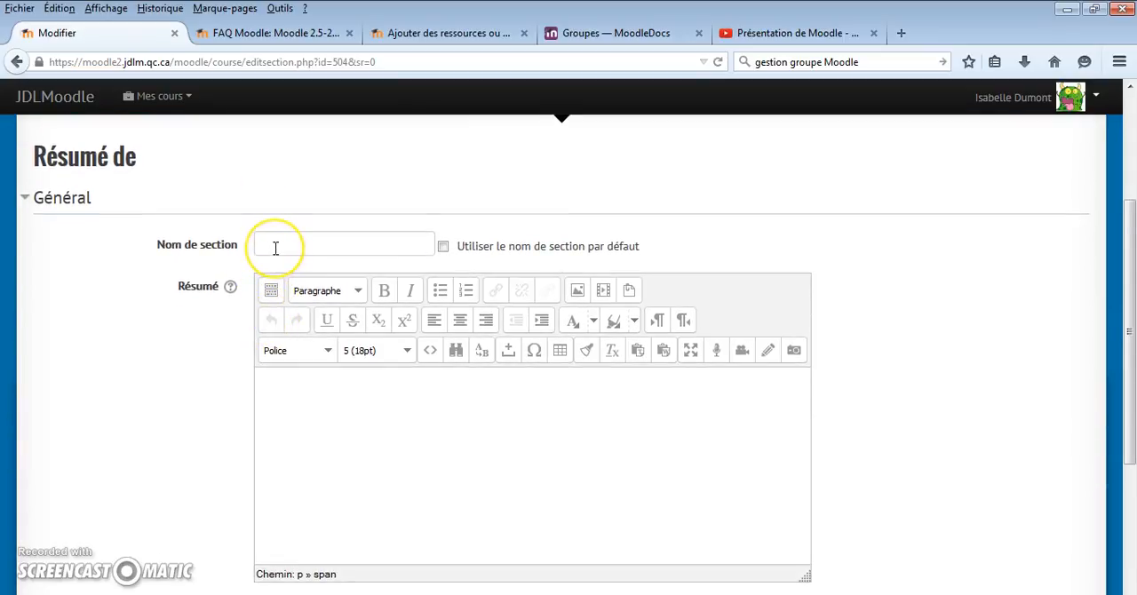
{"action": "left_click", "coordinate": [277, 244]}
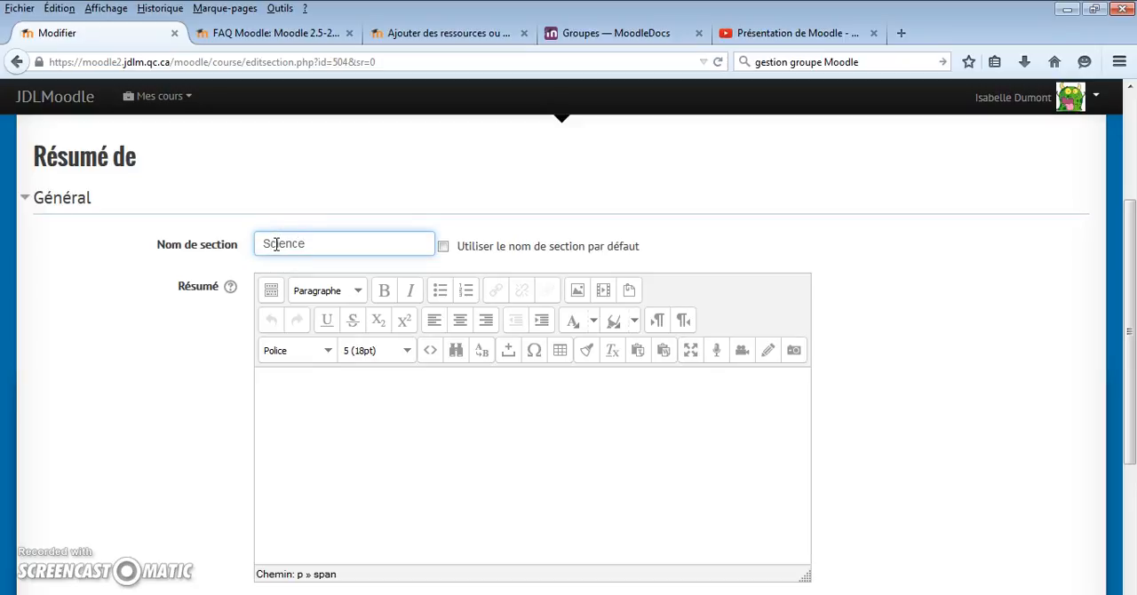
{"action": "left_click", "coordinate": [308, 383]}
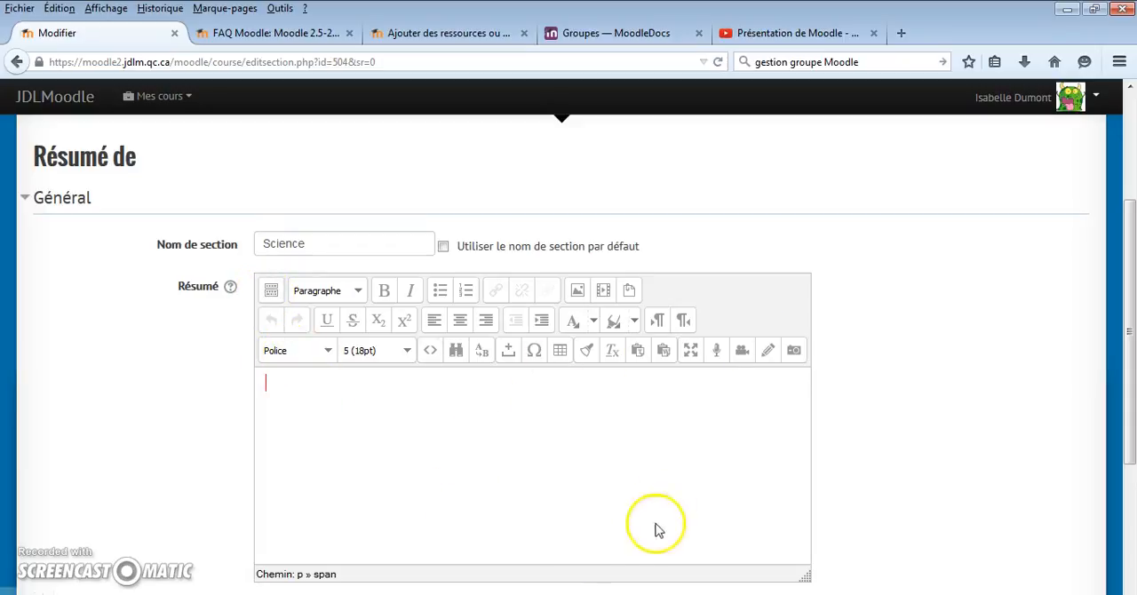
Collapse and expand the extra formatting toolbar rows of the Résumé editor
{"action": "left_click", "coordinate": [272, 292]}
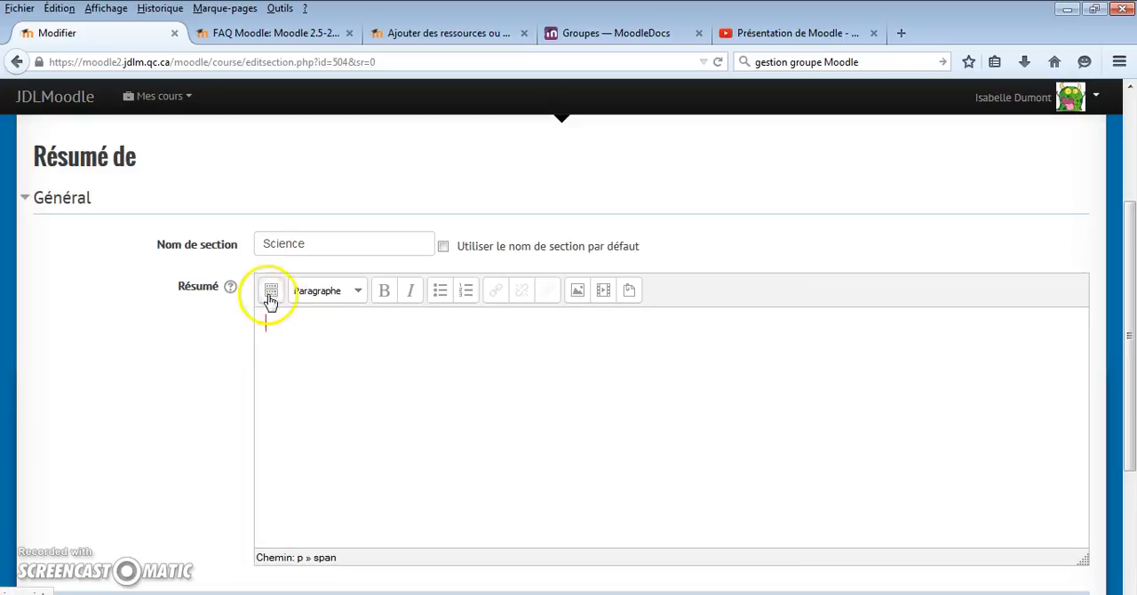
{"action": "left_click", "coordinate": [272, 294]}
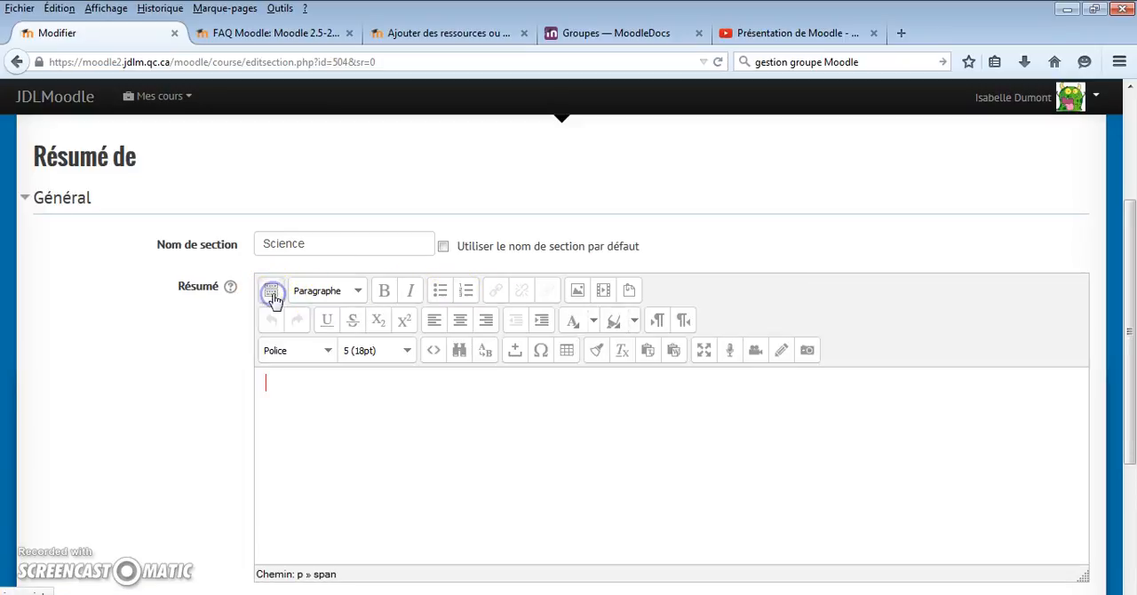
{"action": "left_click", "coordinate": [272, 294]}
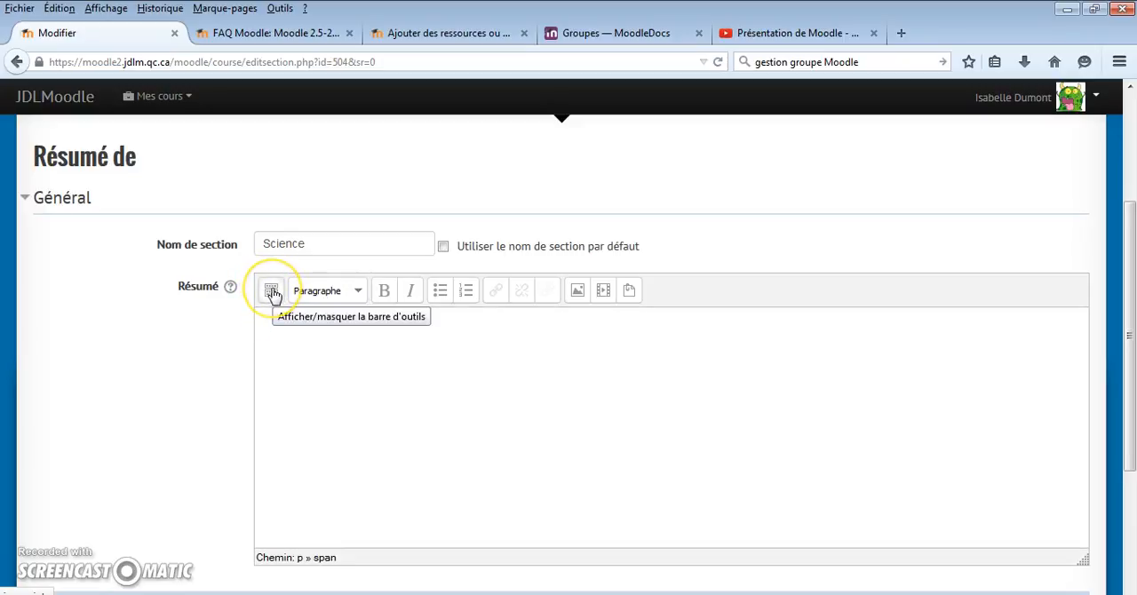
{"action": "left_click", "coordinate": [272, 293]}
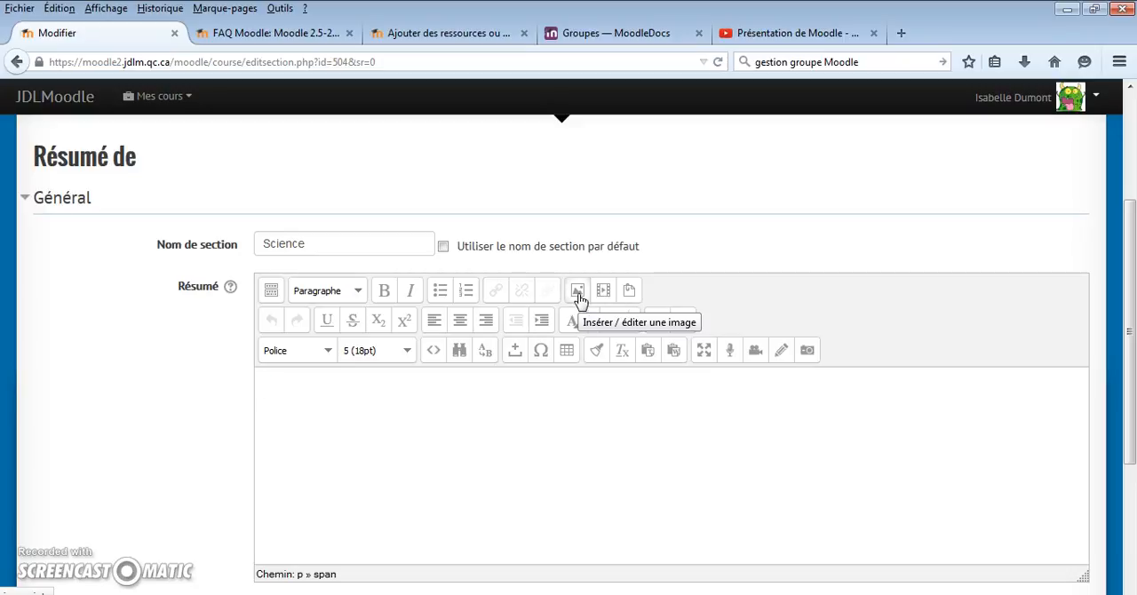
Upload Einstein.png from the Images library as the picture for the section's Résumé, saving it as baba
{"action": "left_click", "coordinate": [578, 293]}
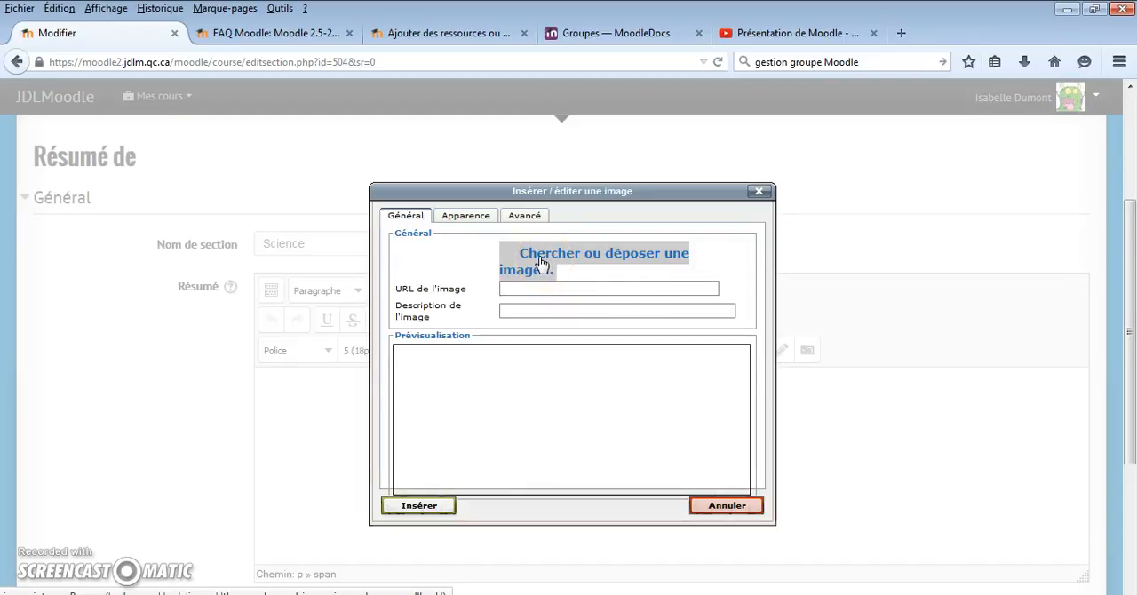
{"action": "left_click", "coordinate": [540, 260]}
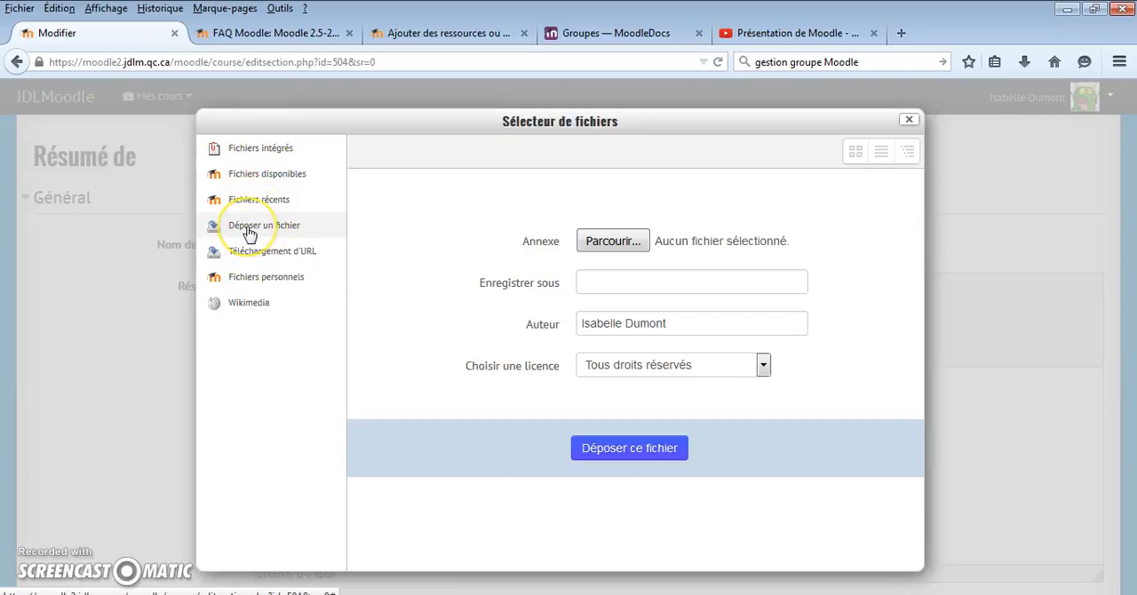
{"action": "left_click", "coordinate": [604, 242]}
{"action": "left_click_drag", "start_coordinate": [550, 172], "coordinate": [553, 233]}
{"action": "double_click", "coordinate": [498, 261]}
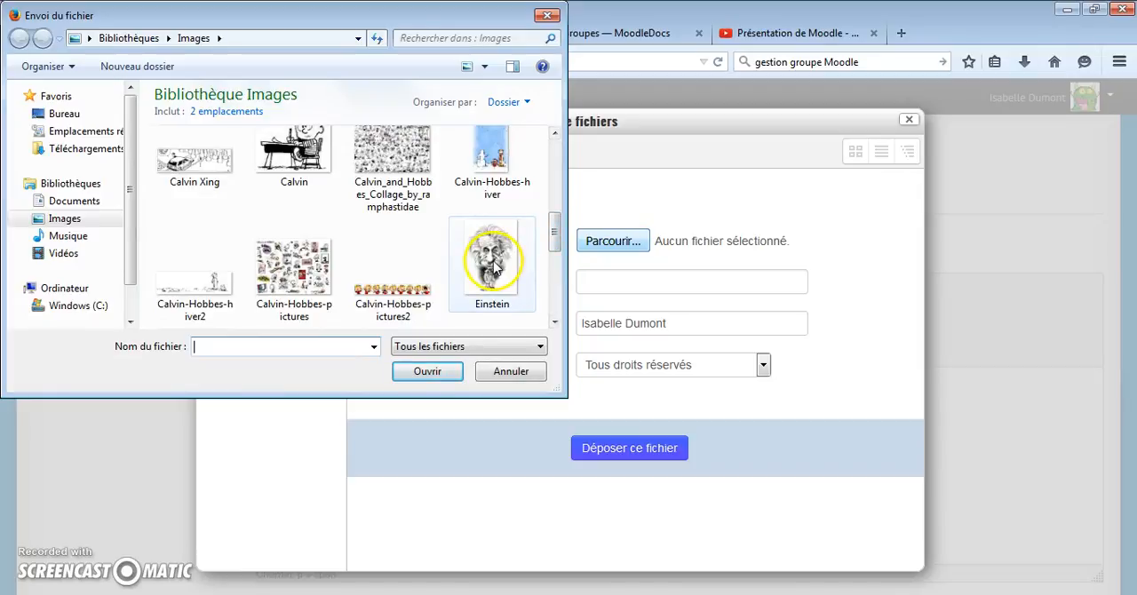
{"action": "left_click", "coordinate": [621, 282]}
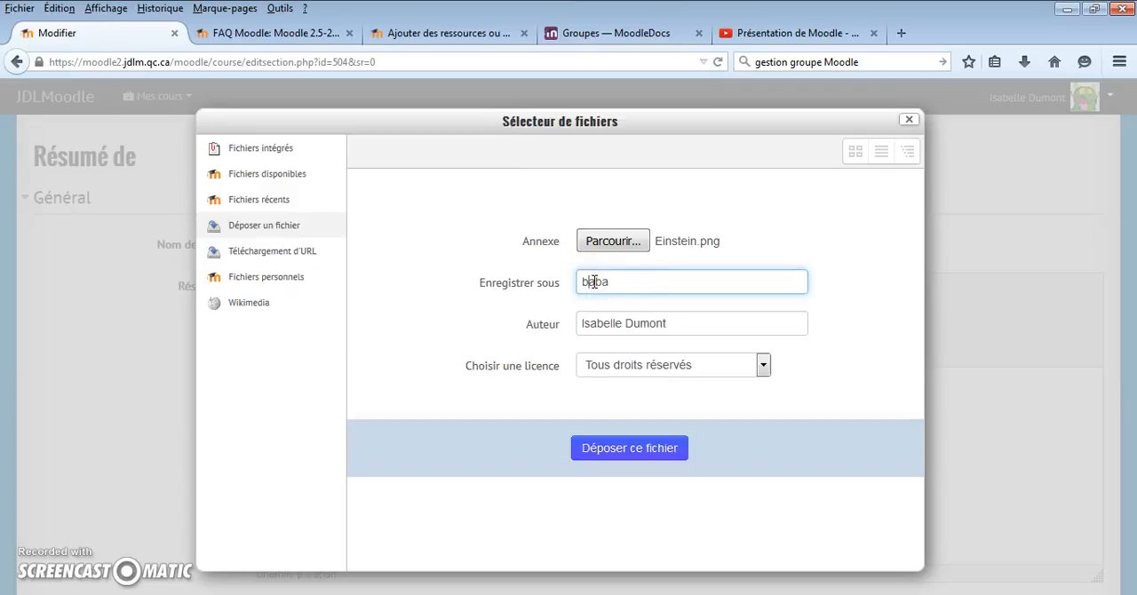
{"action": "left_click", "coordinate": [633, 449]}
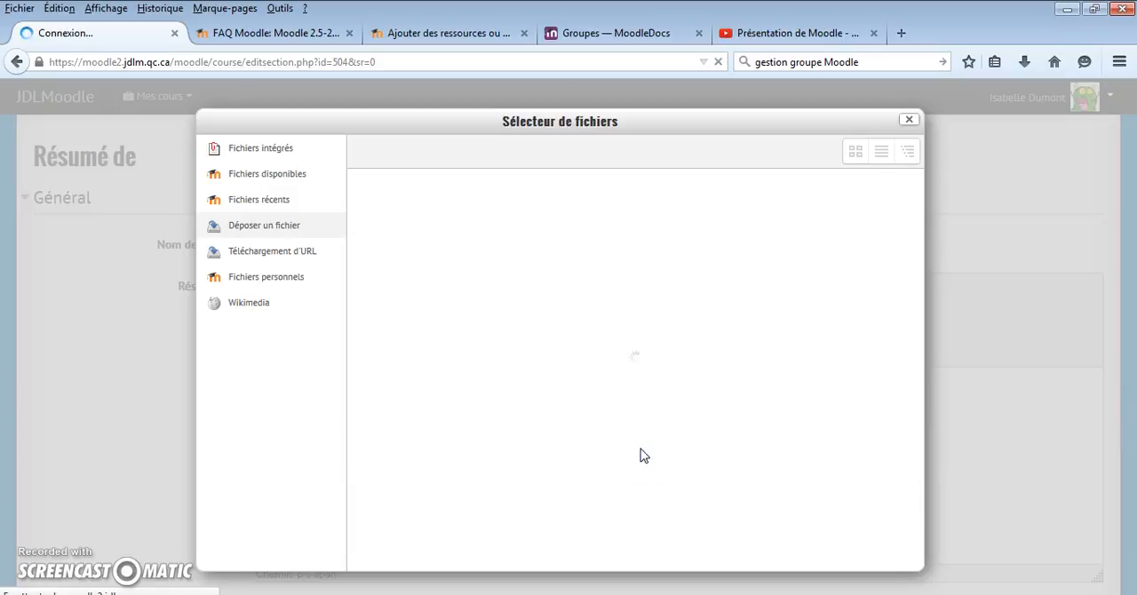
{"action": "mouse_move", "coordinate": [749, 394]}
{"action": "left_mouse_down"}
{"action": "mouse_move", "coordinate": [743, 462]}
{"action": "mouse_move", "coordinate": [735, 377]}
{"action": "left_mouse_up"}
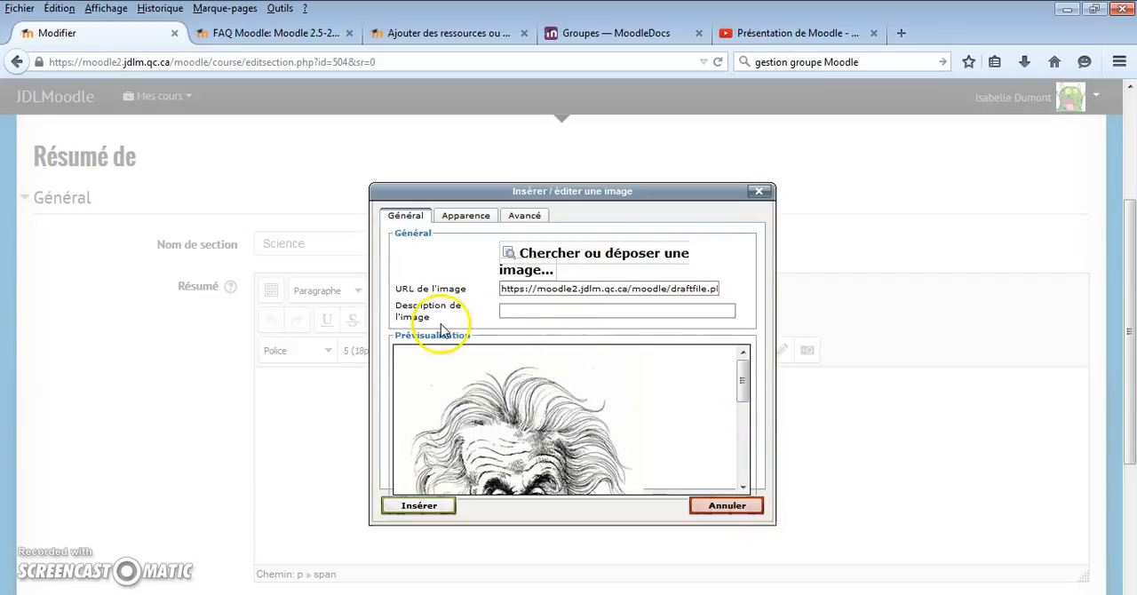
Set the Einstein image's height to 200 px with its proportions kept, and insert it in the Résumé without a description
{"action": "left_click", "coordinate": [465, 218]}
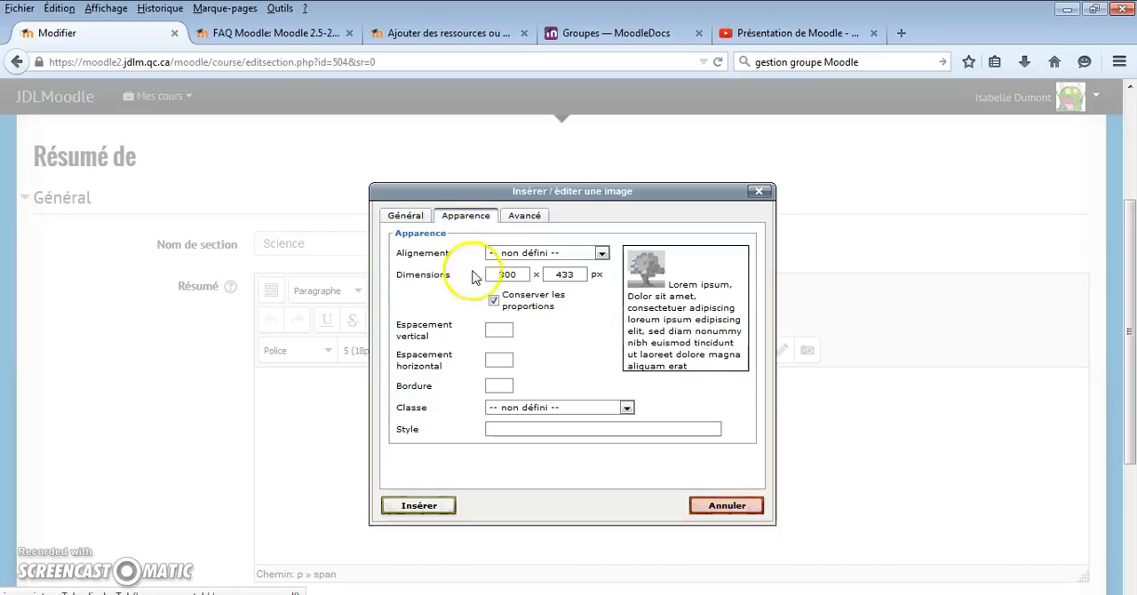
{"action": "left_click_drag", "start_coordinate": [583, 278], "coordinate": [503, 275]}
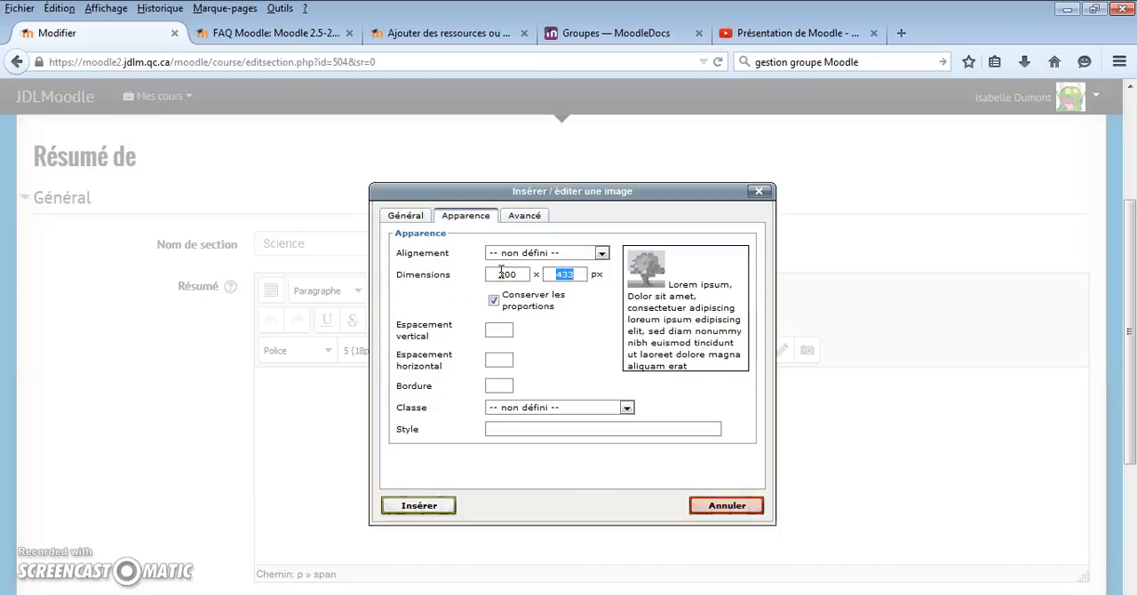
{"action": "type", "text": "200"}
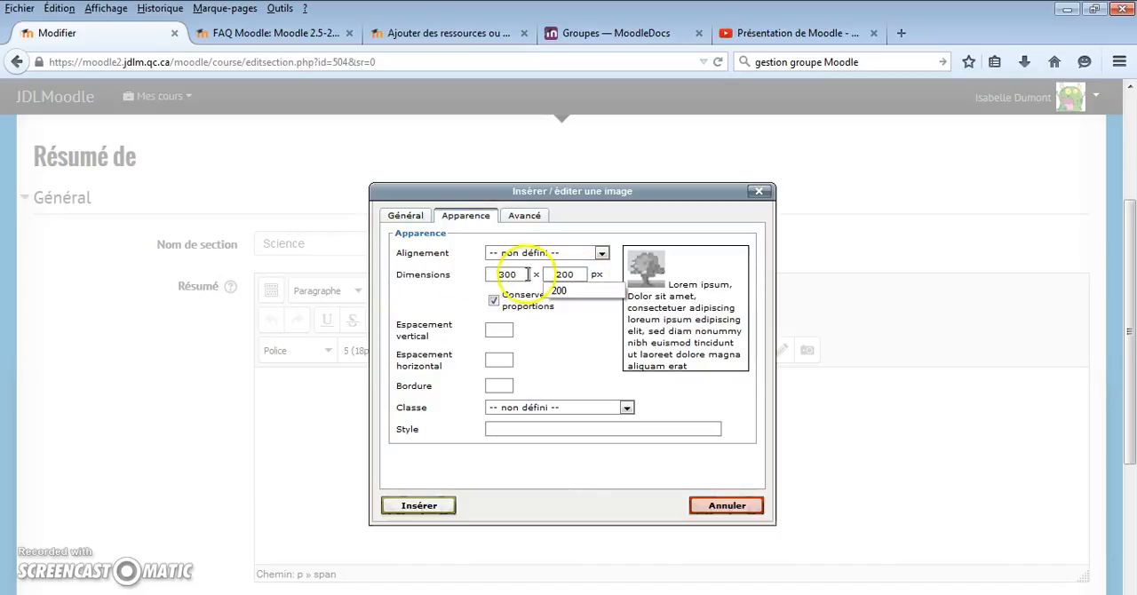
{"action": "left_click", "coordinate": [502, 332]}
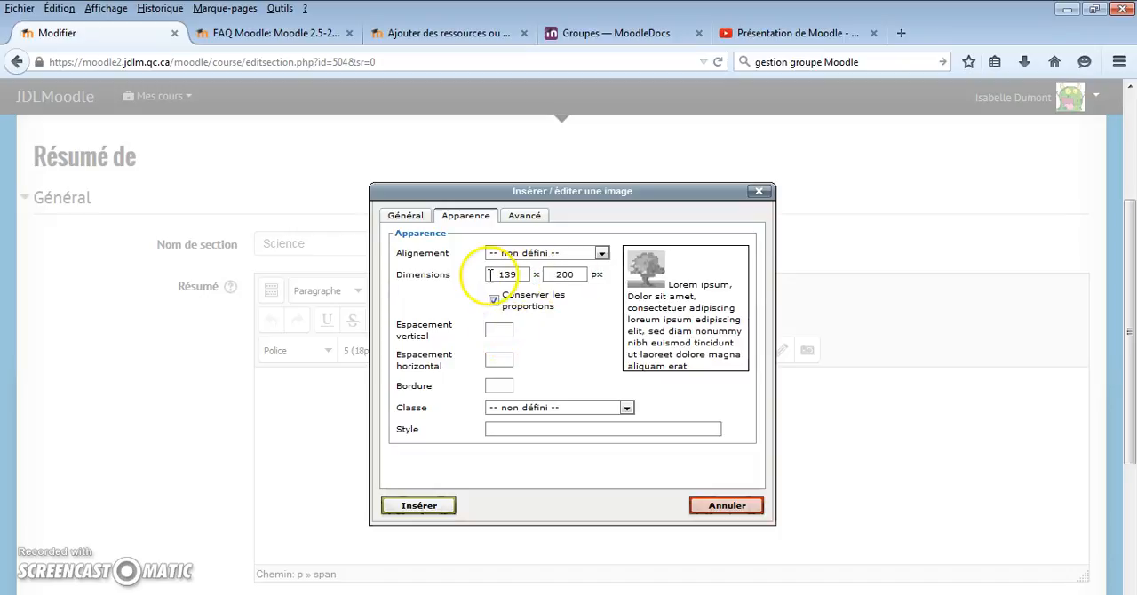
{"action": "left_click", "coordinate": [412, 220]}
{"action": "left_click", "coordinate": [519, 311]}
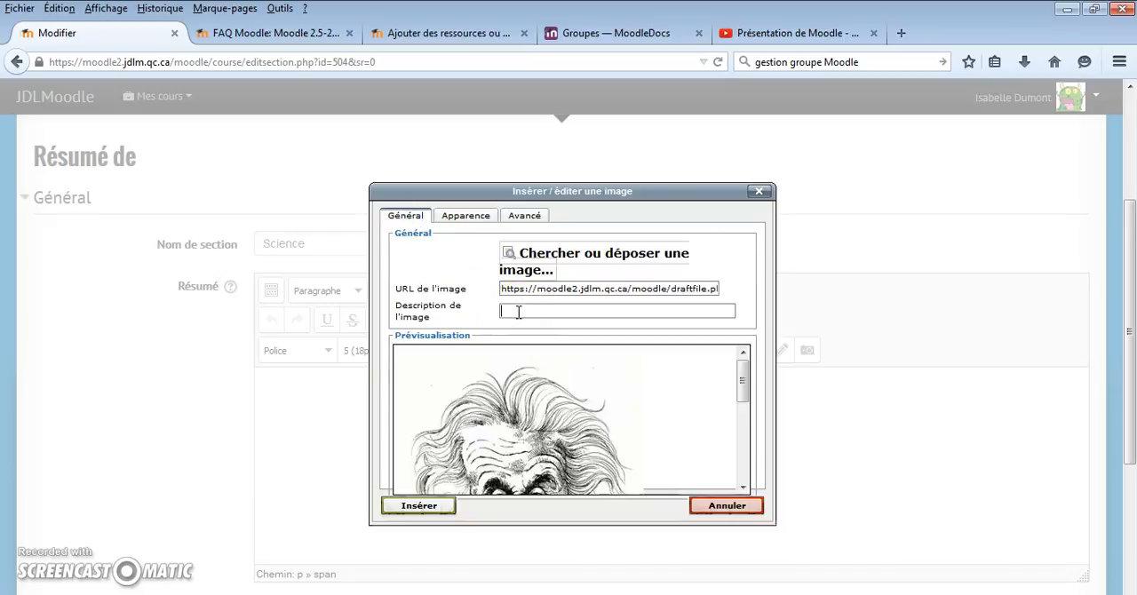
{"action": "left_click", "coordinate": [435, 506]}
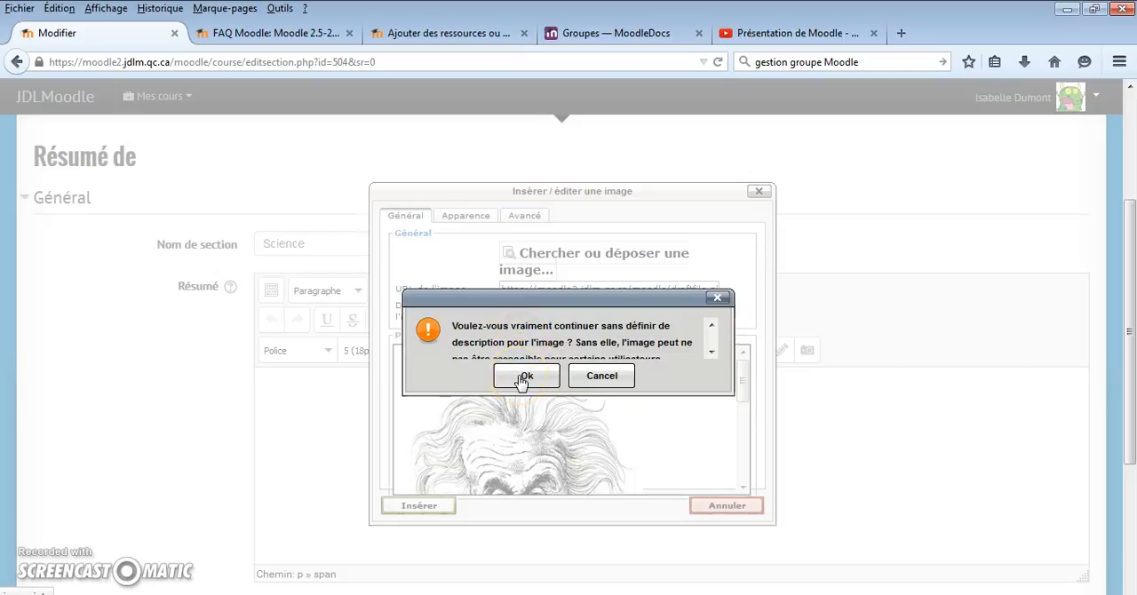
{"action": "left_click", "coordinate": [524, 377]}
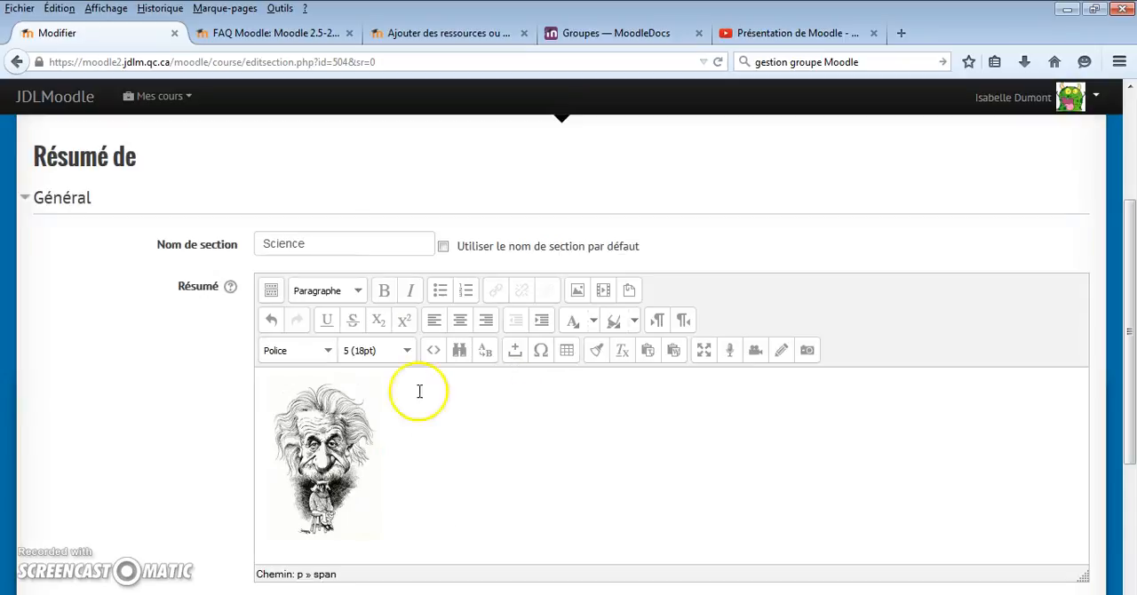
Center the Einstein image in the Résumé and save the Science section's changes
{"action": "left_click", "coordinate": [312, 467]}
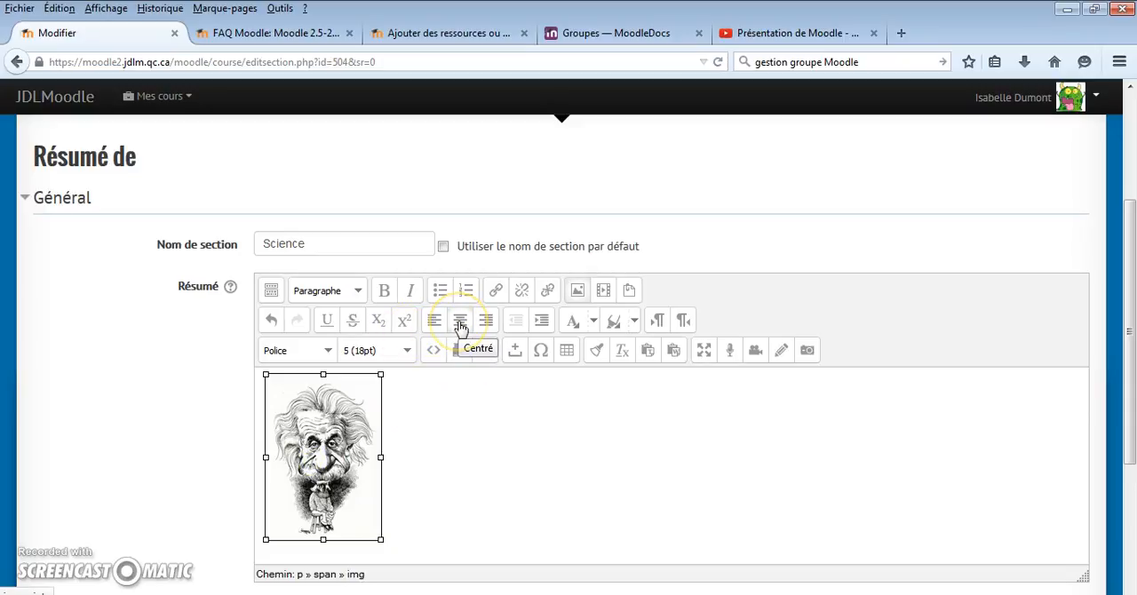
{"action": "left_click", "coordinate": [460, 325]}
{"action": "left_click", "coordinate": [1096, 358]}
{"action": "scroll", "coordinate": [1115, 405], "scroll_direction": "down", "scroll_amount": 3}
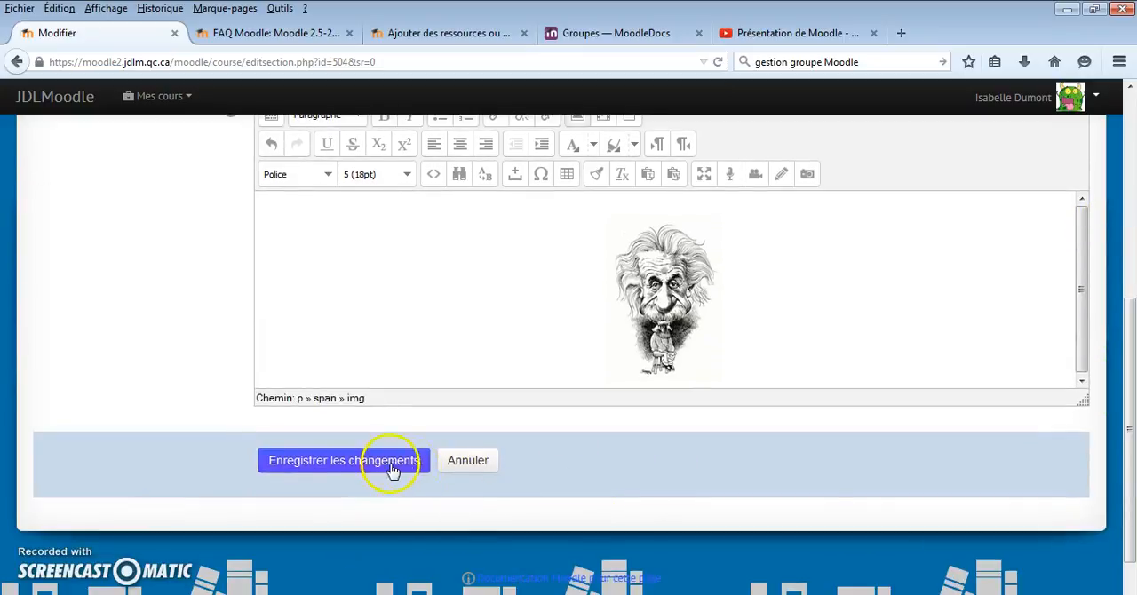
{"action": "left_click", "coordinate": [420, 470]}
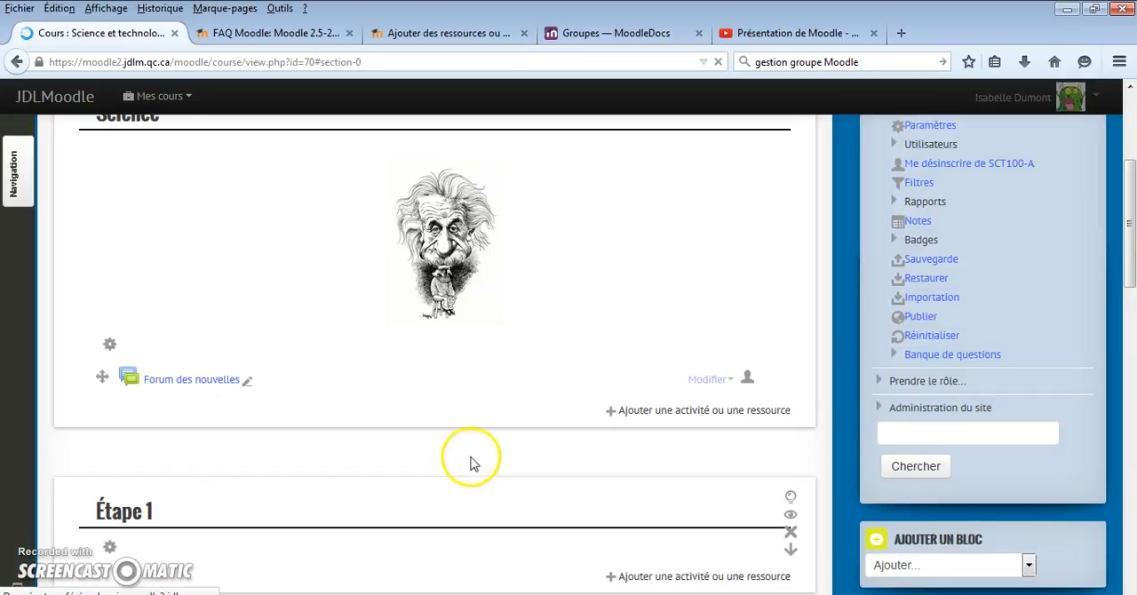
Delete the Forum des nouvelles from the Science section and confirm the deletion
{"action": "scroll", "coordinate": [454, 446], "scroll_direction": "up", "scroll_amount": 2}
{"action": "scroll", "coordinate": [454, 446], "scroll_direction": "down", "scroll_amount": 1}
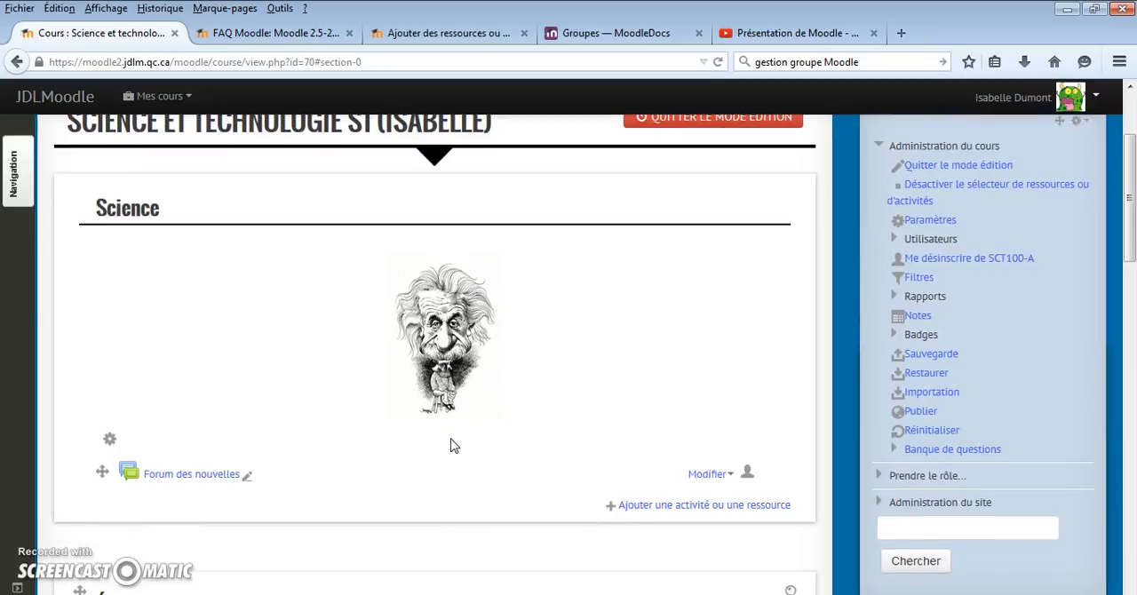
{"action": "scroll", "coordinate": [454, 446], "scroll_direction": "up", "scroll_amount": 1}
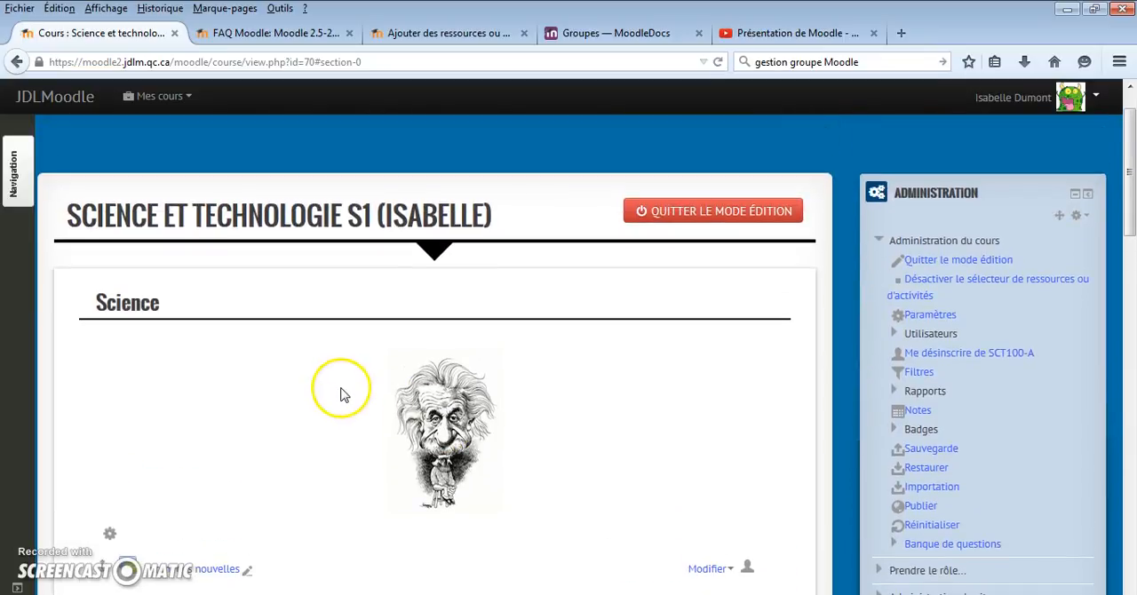
{"action": "scroll", "coordinate": [338, 397], "scroll_direction": "down", "scroll_amount": 3}
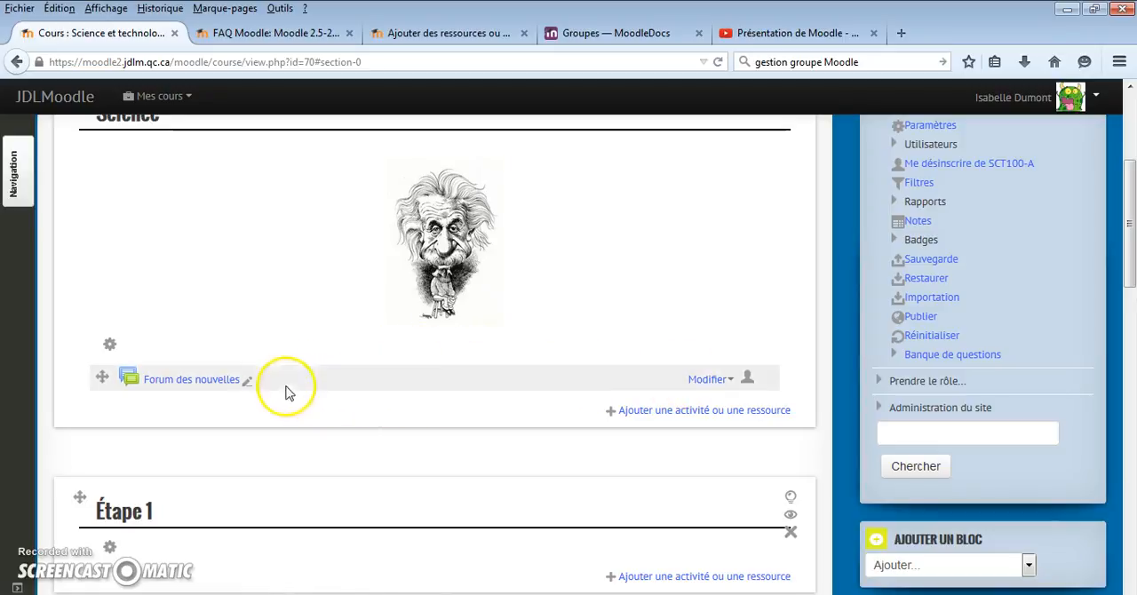
{"action": "left_click", "coordinate": [710, 380]}
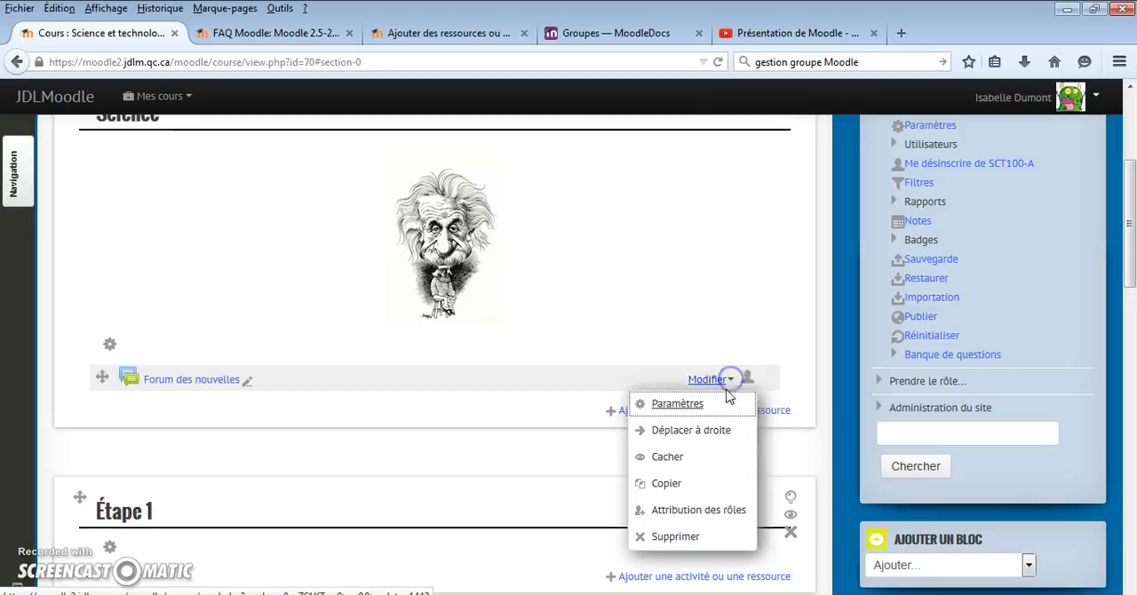
{"action": "left_click", "coordinate": [672, 536]}
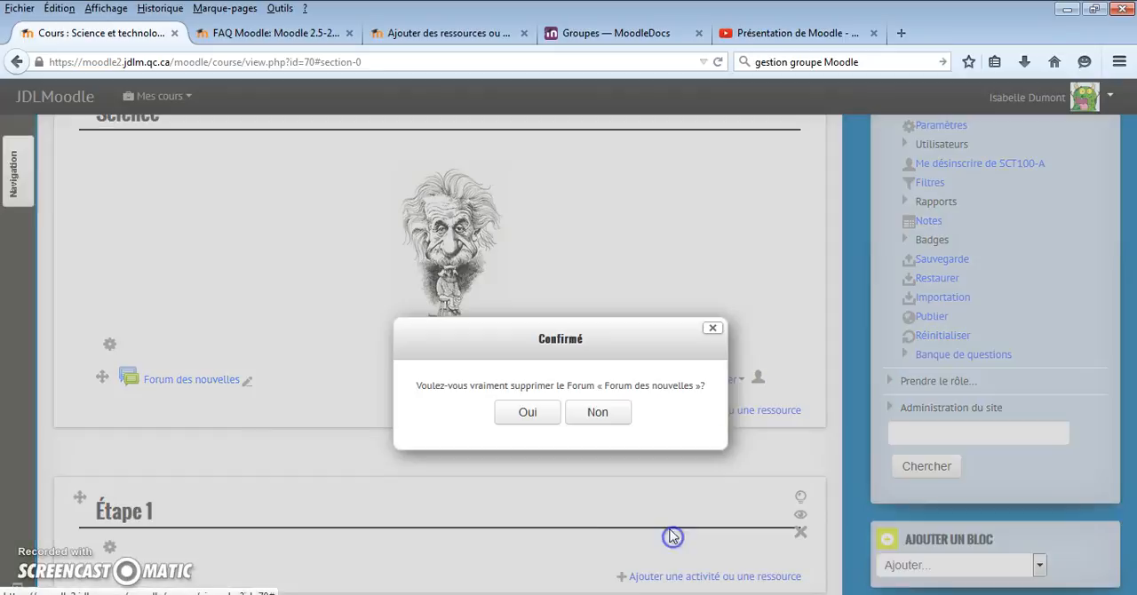
{"action": "left_click", "coordinate": [528, 417]}
Rename the Sujet 2 section as Étape 2 instead of using the default section name, and save the changes
{"action": "scroll", "coordinate": [527, 424], "scroll_direction": "up", "scroll_amount": 2}
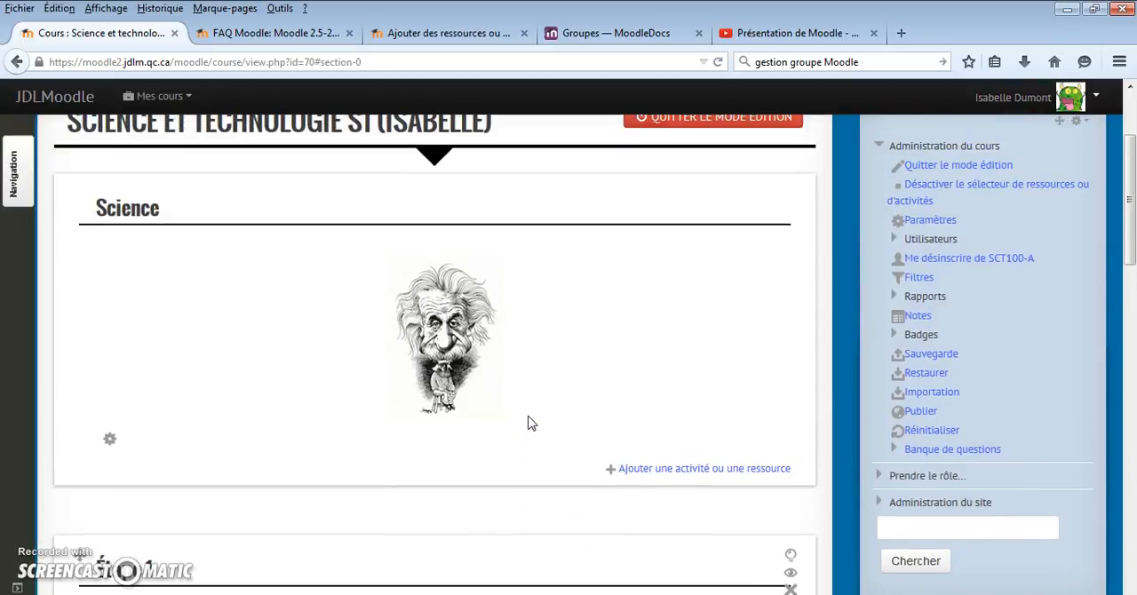
{"action": "scroll", "coordinate": [528, 424], "scroll_direction": "down", "scroll_amount": 6}
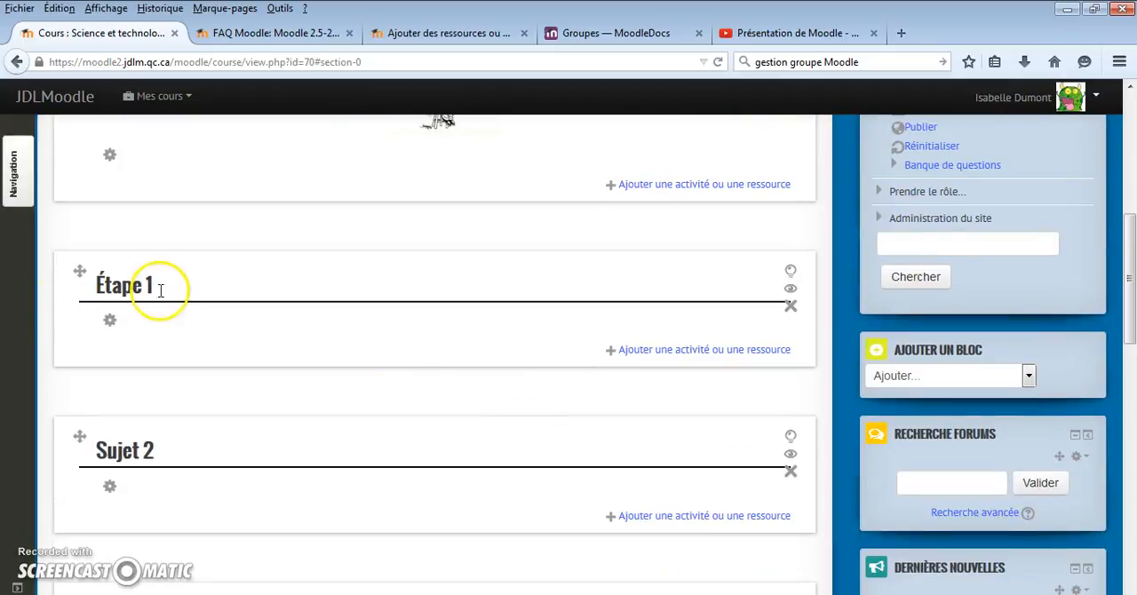
{"action": "left_click", "coordinate": [110, 491]}
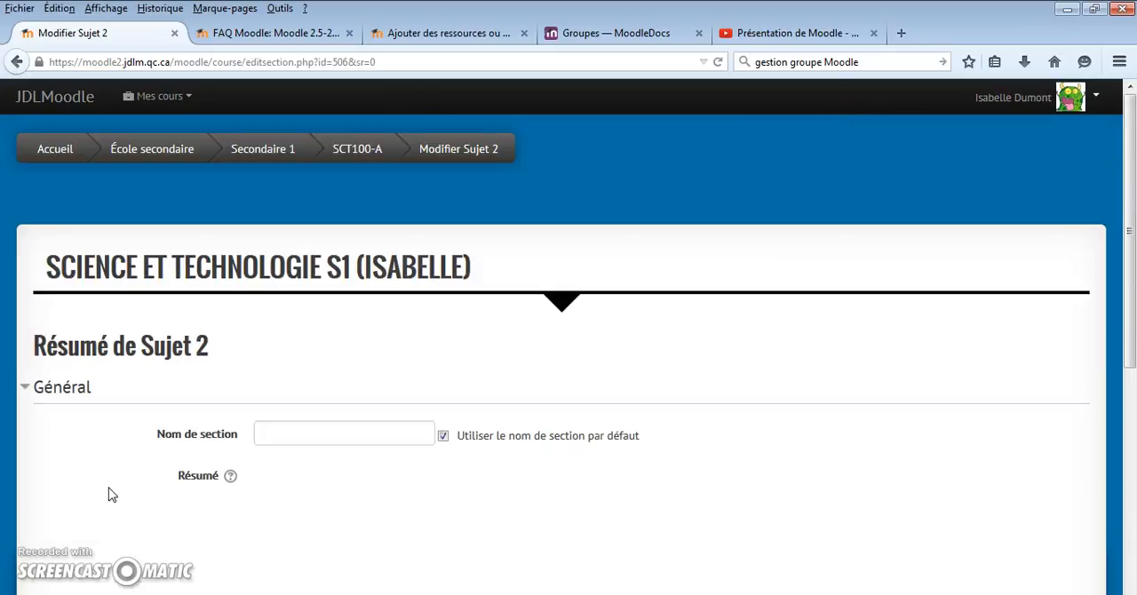
{"action": "scroll", "coordinate": [305, 386], "scroll_direction": "down", "scroll_amount": 4}
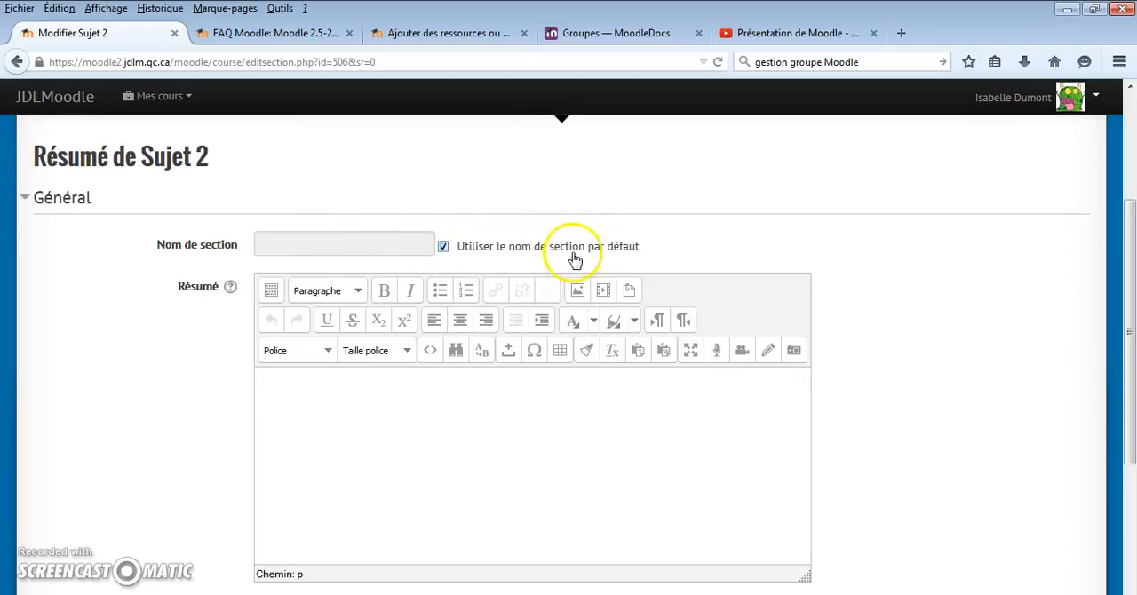
{"action": "left_click", "coordinate": [443, 246]}
{"action": "left_click", "coordinate": [285, 243]}
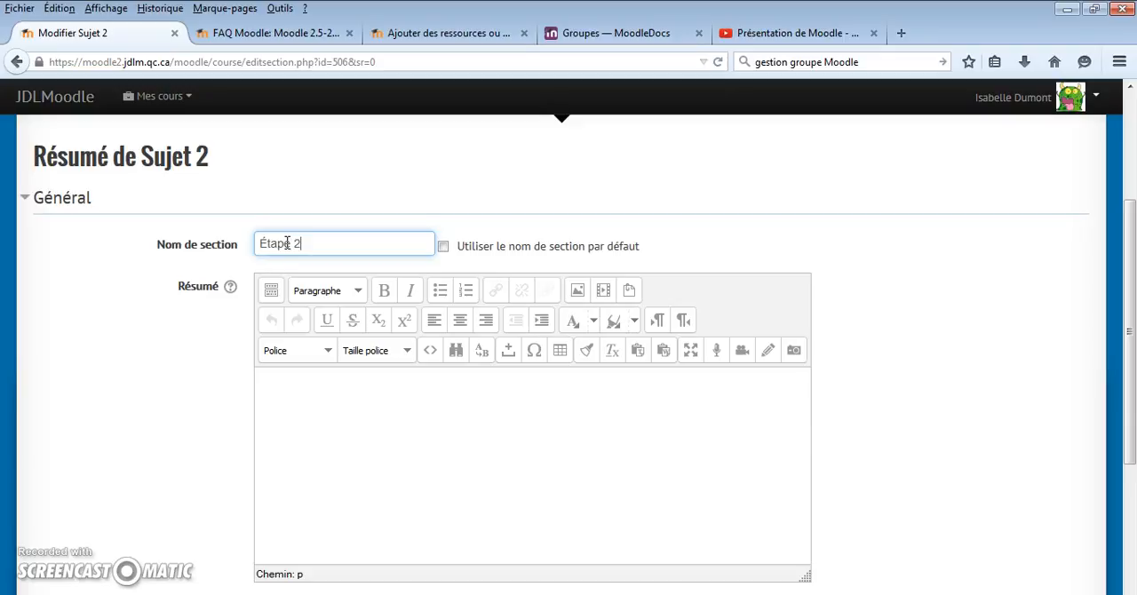
{"action": "left_click", "coordinate": [275, 386]}
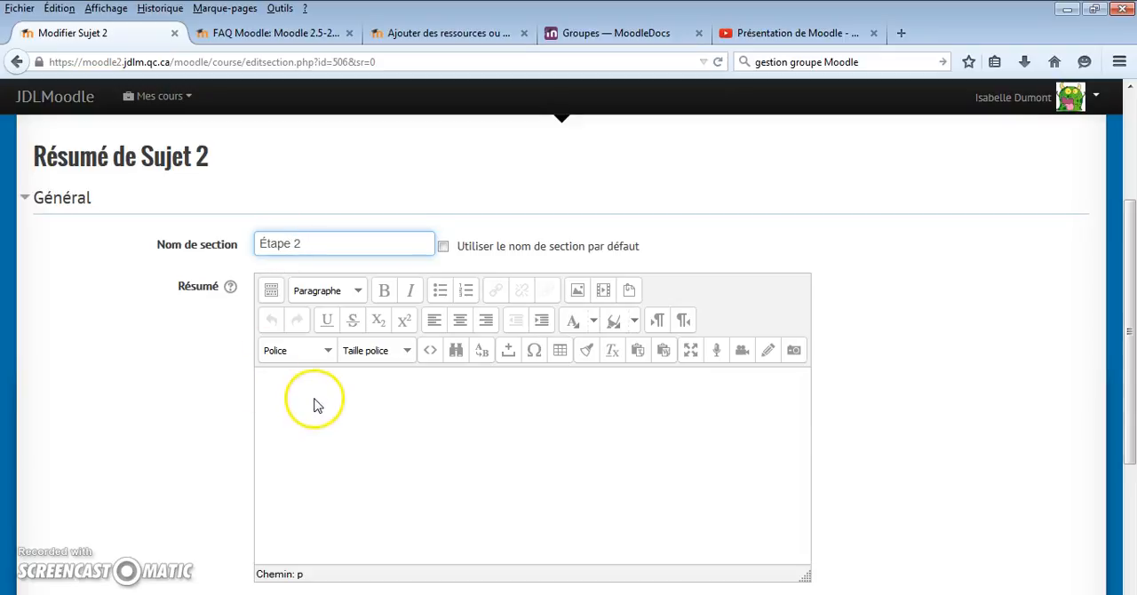
{"action": "scroll", "coordinate": [312, 391], "scroll_direction": "down", "scroll_amount": 2}
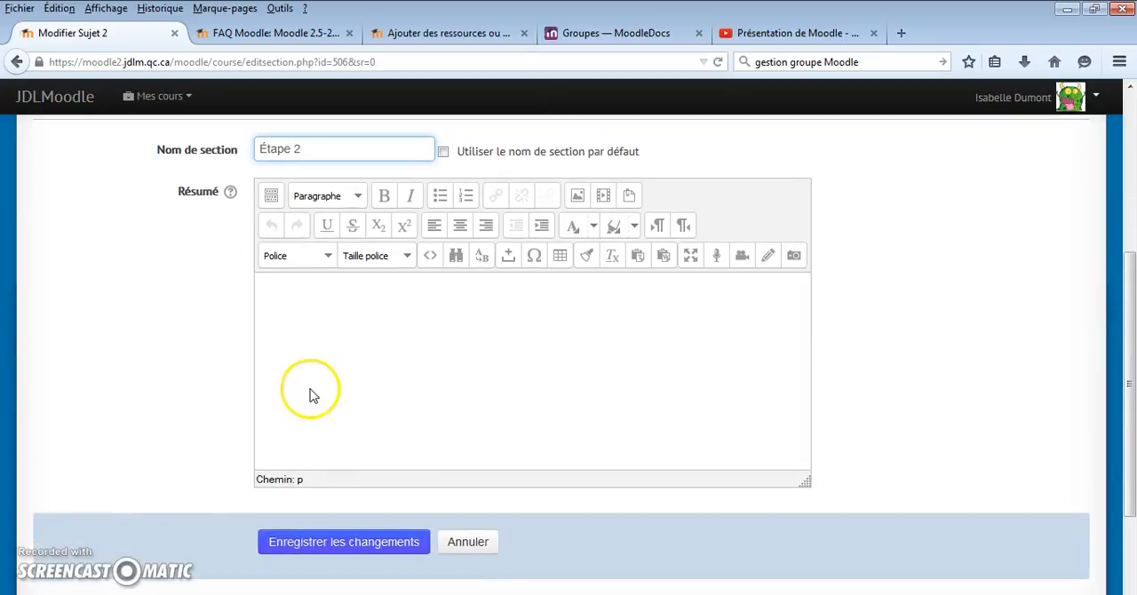
{"action": "left_click", "coordinate": [280, 549]}
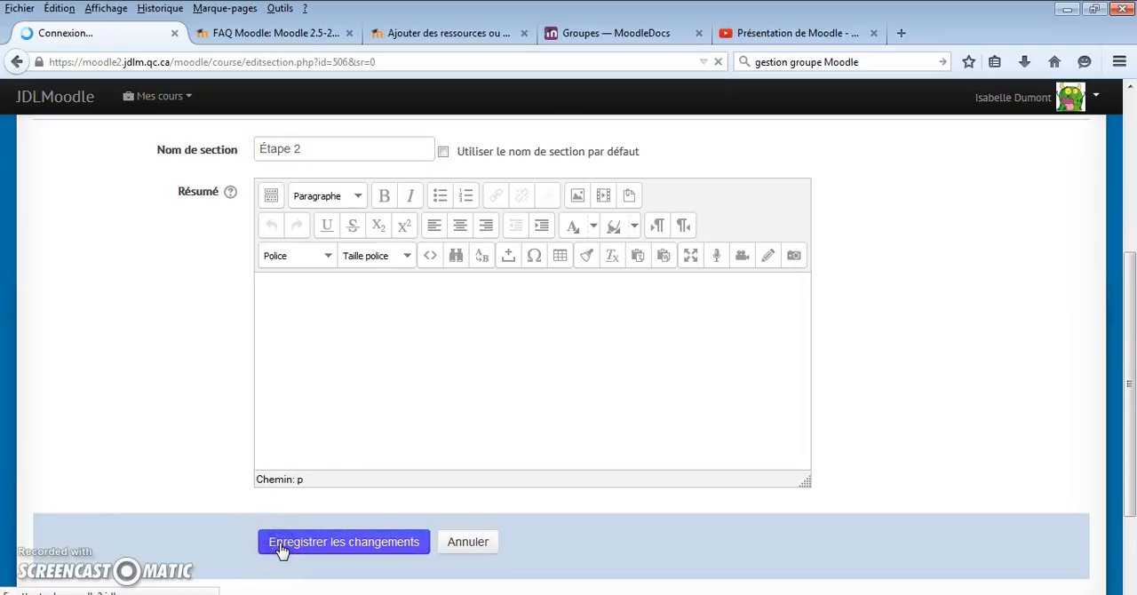
Open the chooser for adding an activity or resource to the Étape 1 section
{"action": "scroll", "coordinate": [142, 298], "scroll_direction": "up", "scroll_amount": 3}
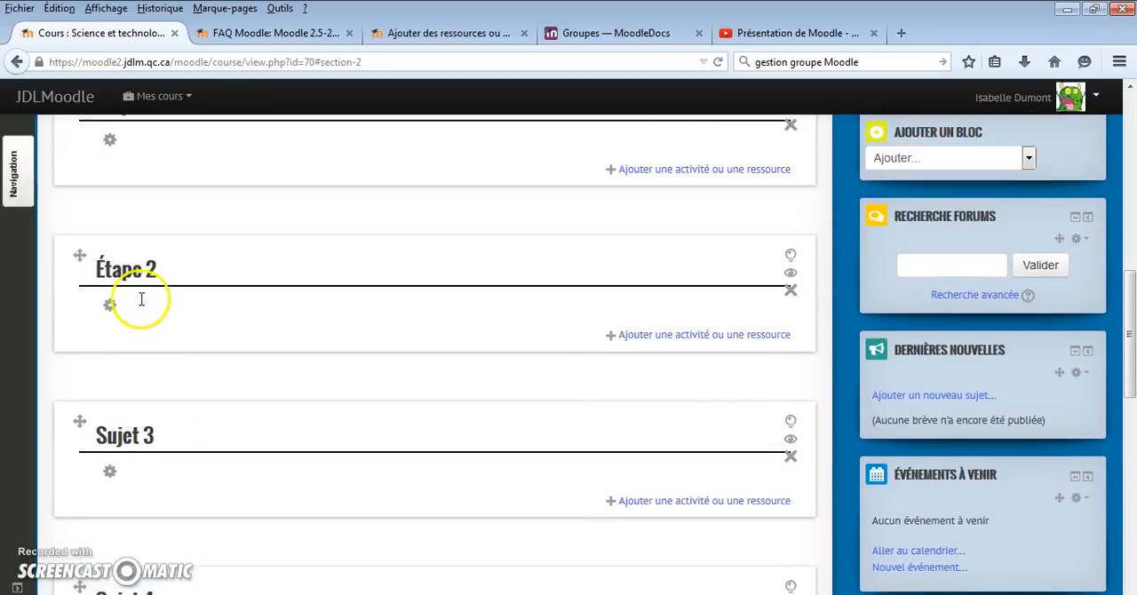
{"action": "scroll", "coordinate": [141, 299], "scroll_direction": "up", "scroll_amount": 4}
{"action": "scroll", "coordinate": [145, 492], "scroll_direction": "down", "scroll_amount": 2}
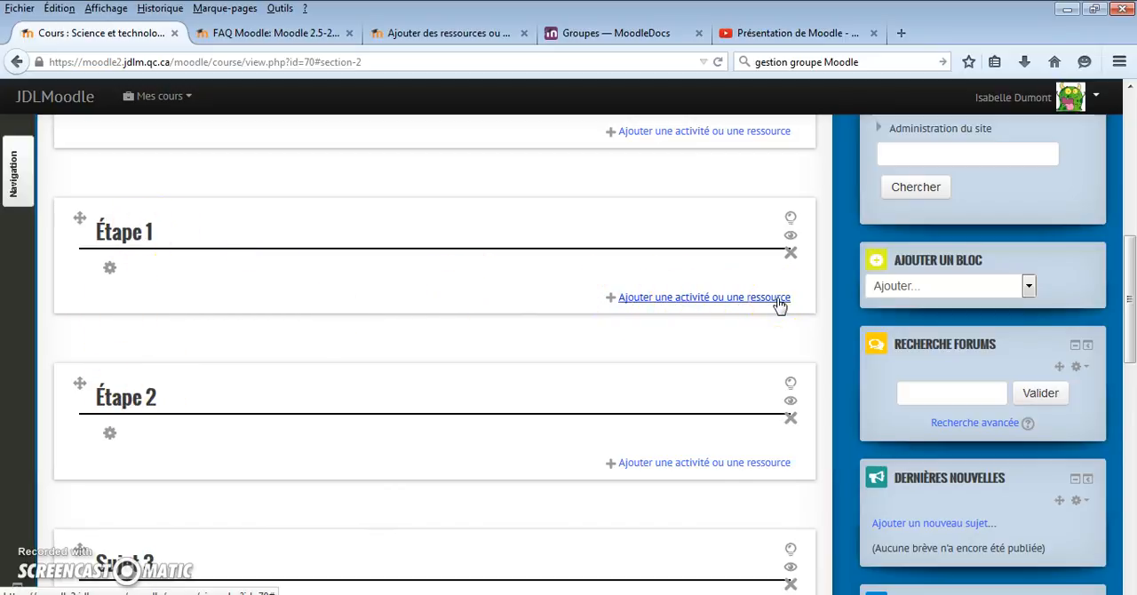
{"action": "left_click", "coordinate": [666, 298]}
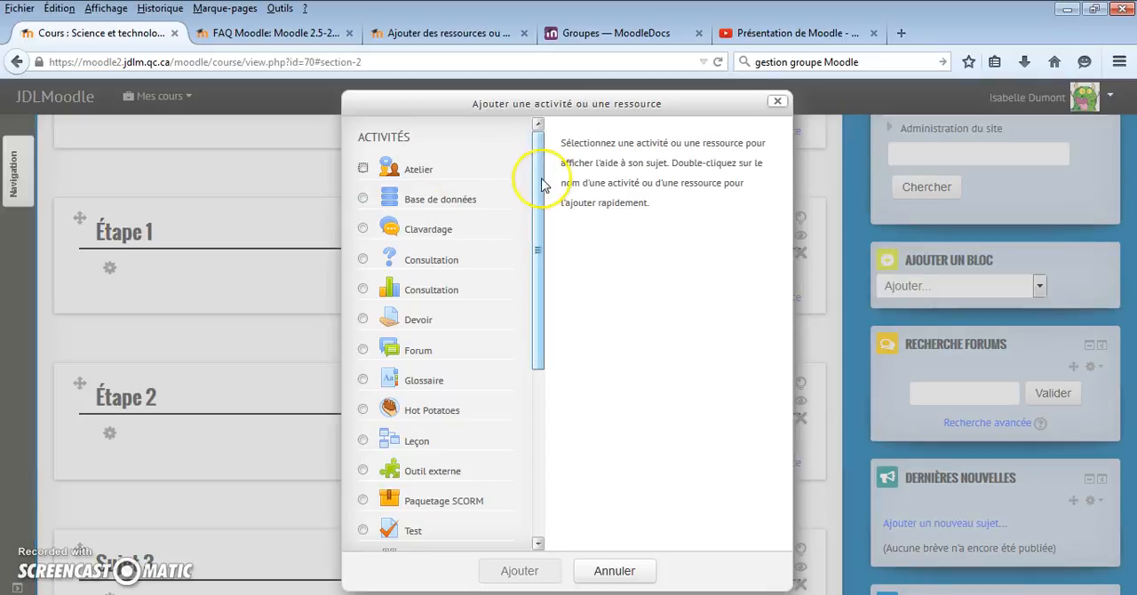
Examine the descriptions of the Atelier, Devoir and Test activities
{"action": "left_click", "coordinate": [364, 169]}
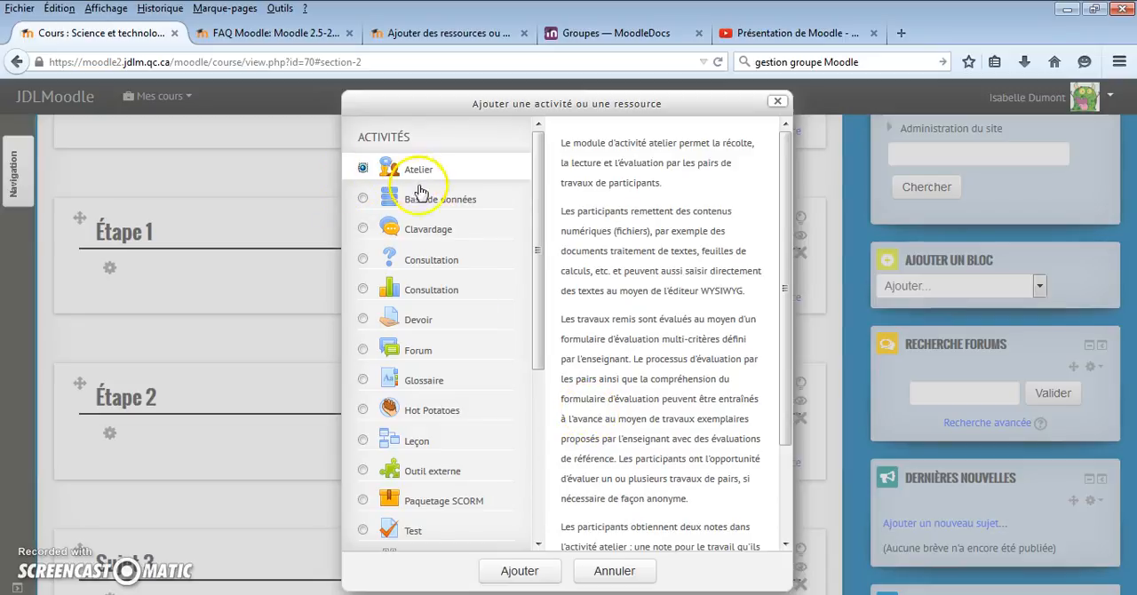
{"action": "left_click", "coordinate": [365, 321]}
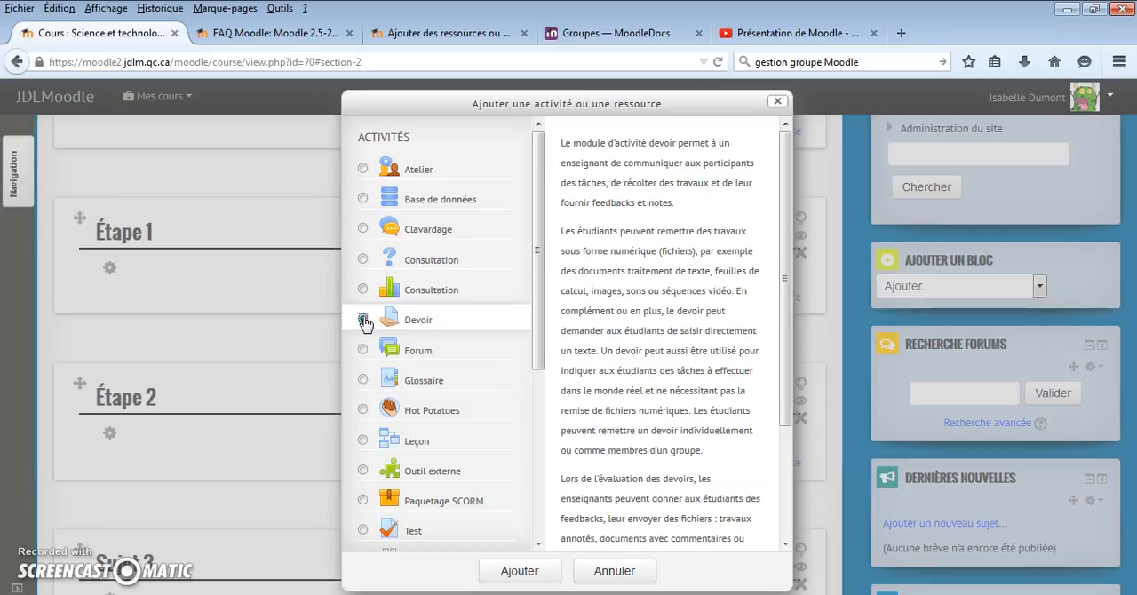
{"action": "left_click", "coordinate": [411, 318]}
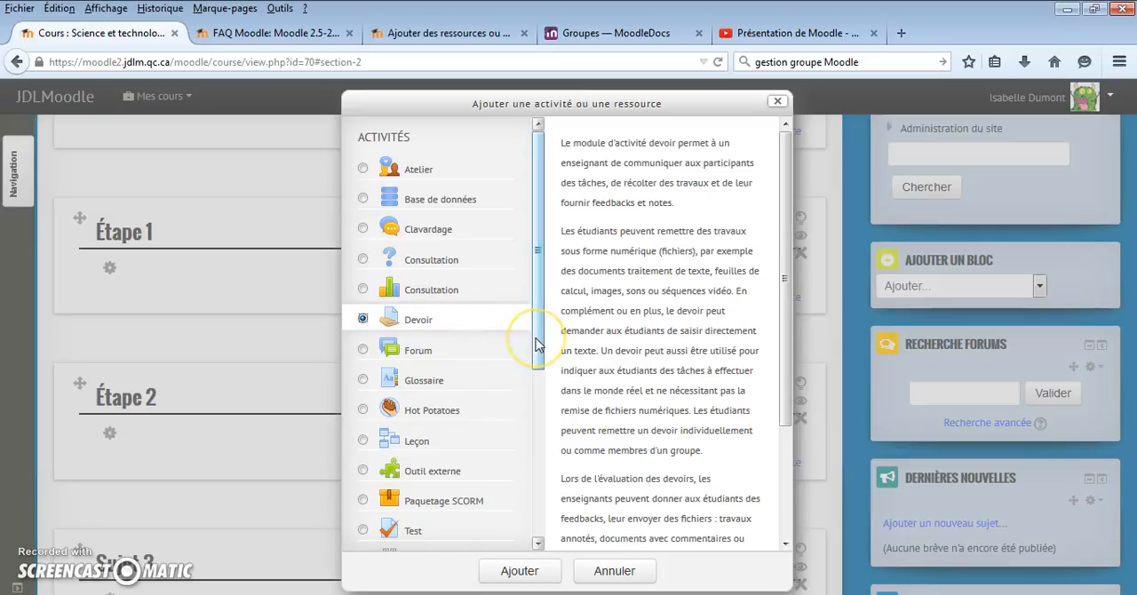
{"action": "left_click_drag", "start_coordinate": [537, 344], "coordinate": [531, 399]}
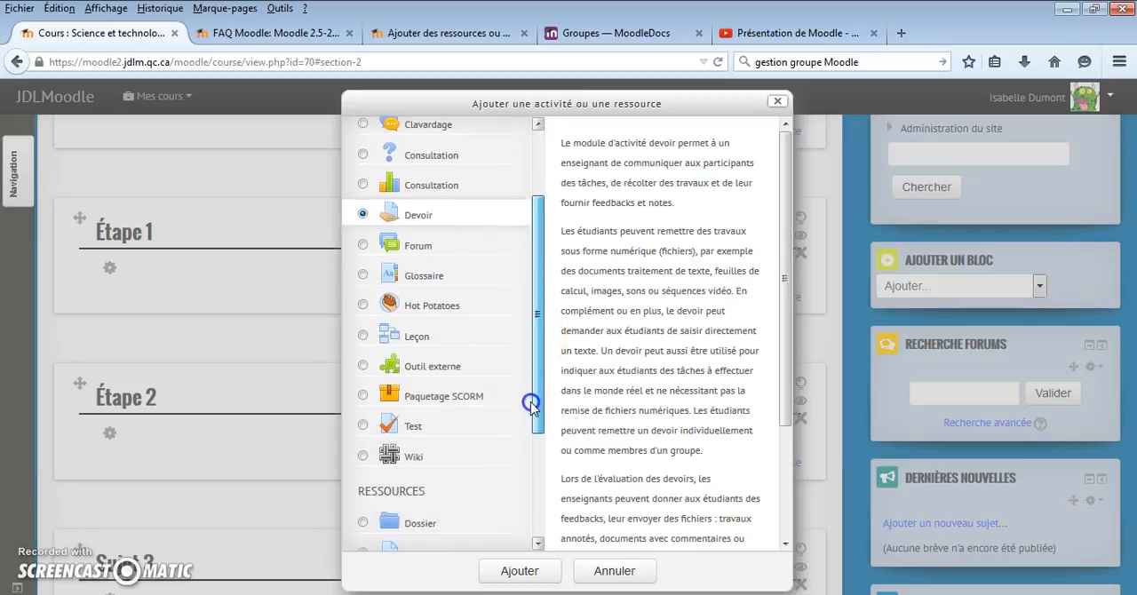
{"action": "left_click", "coordinate": [363, 427]}
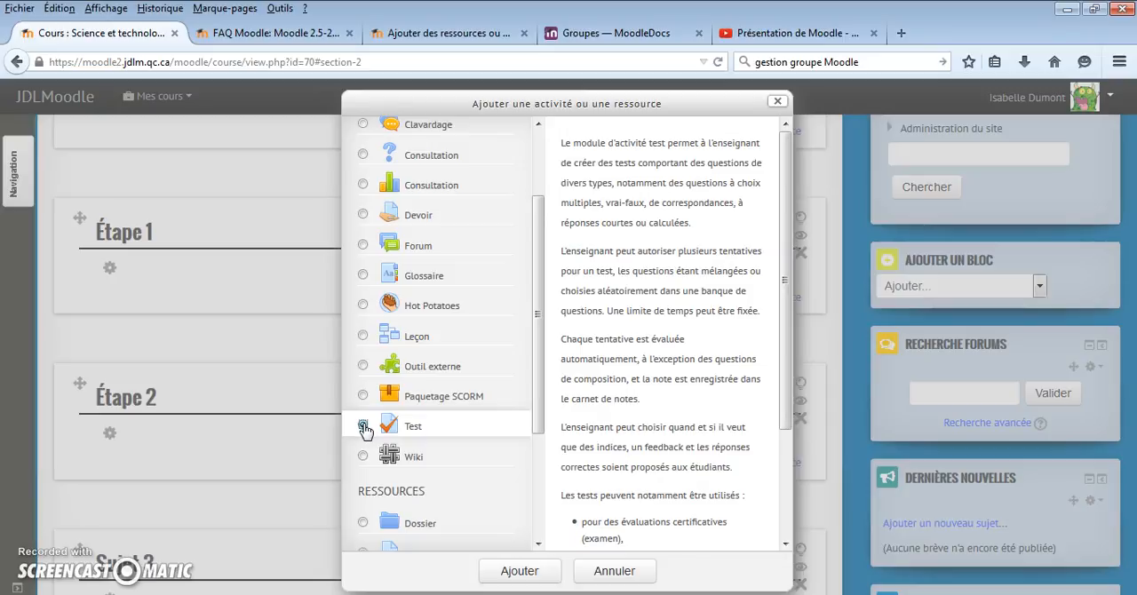
{"action": "left_click", "coordinate": [364, 428]}
{"action": "left_click", "coordinate": [407, 428]}
{"action": "left_click", "coordinate": [363, 428]}
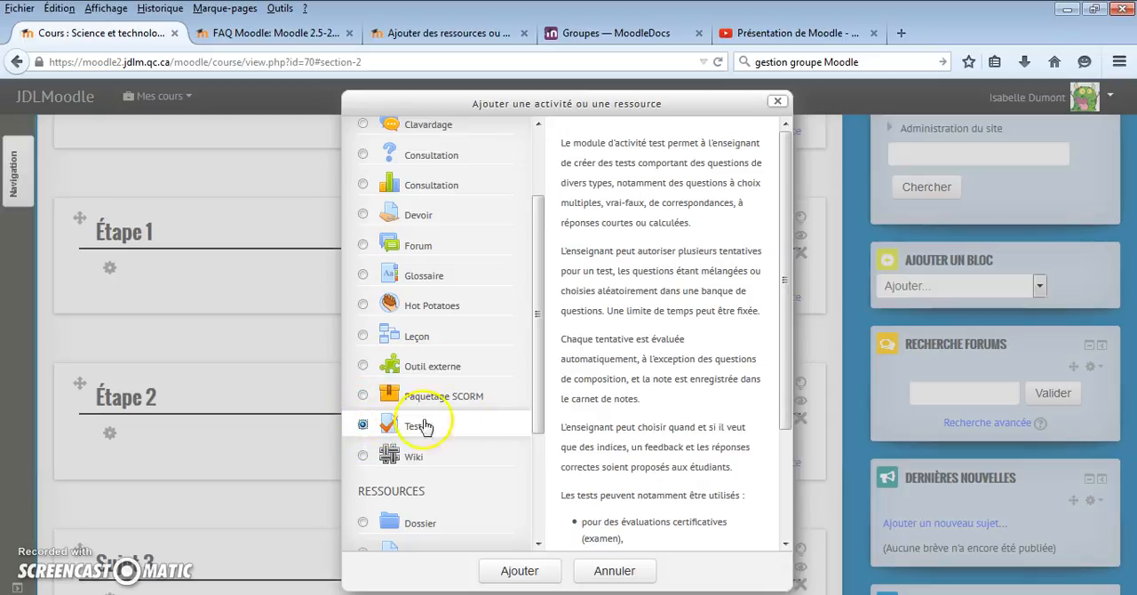
Create a Fichier resource in the Étape 1 section and name it "Document de laboratoire"
{"action": "scroll", "coordinate": [535, 400], "scroll_direction": "down", "scroll_amount": 1}
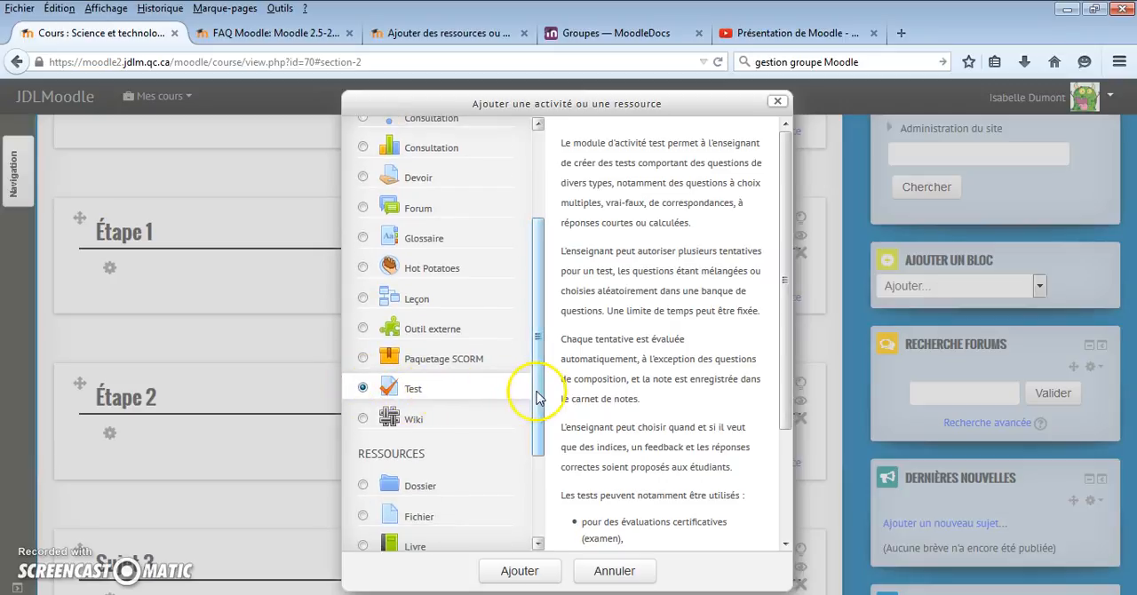
{"action": "left_click_drag", "start_coordinate": [537, 388], "coordinate": [539, 475]}
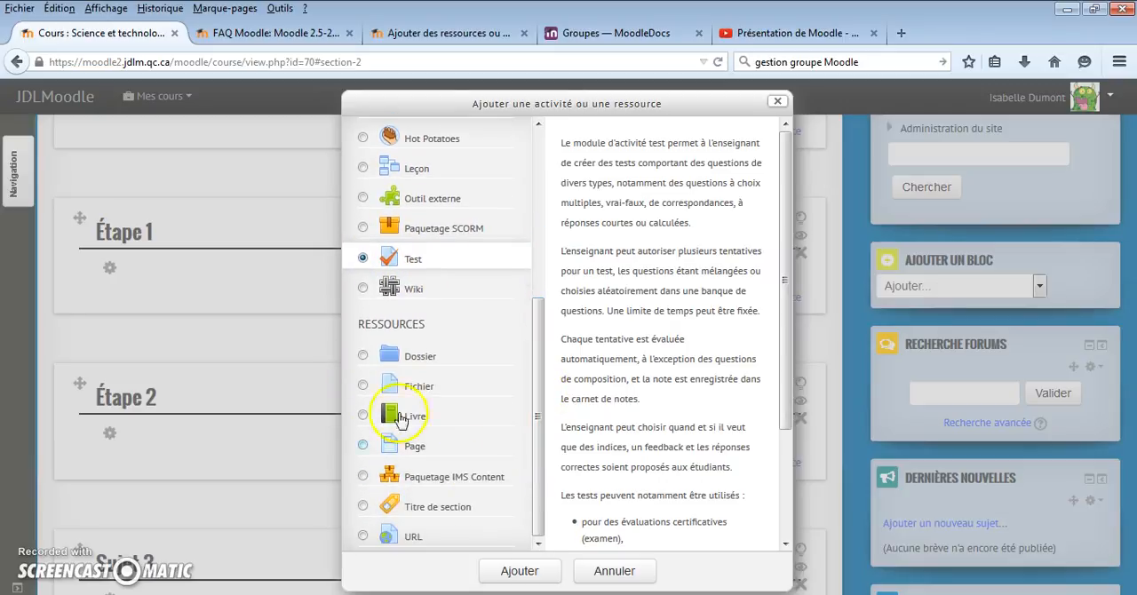
{"action": "left_click", "coordinate": [364, 386]}
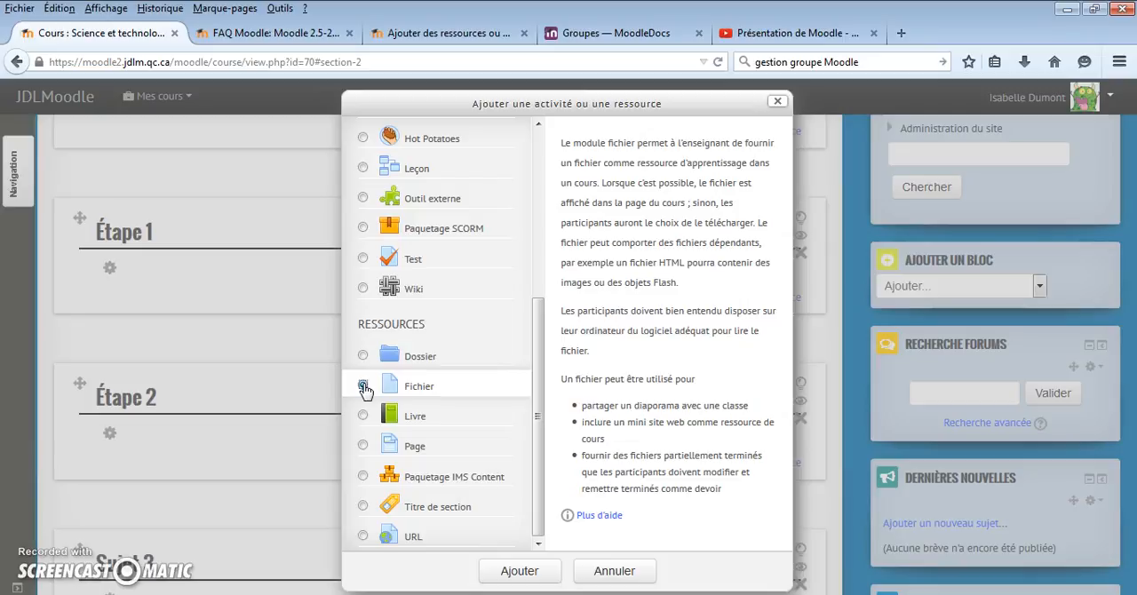
{"action": "left_click", "coordinate": [520, 573]}
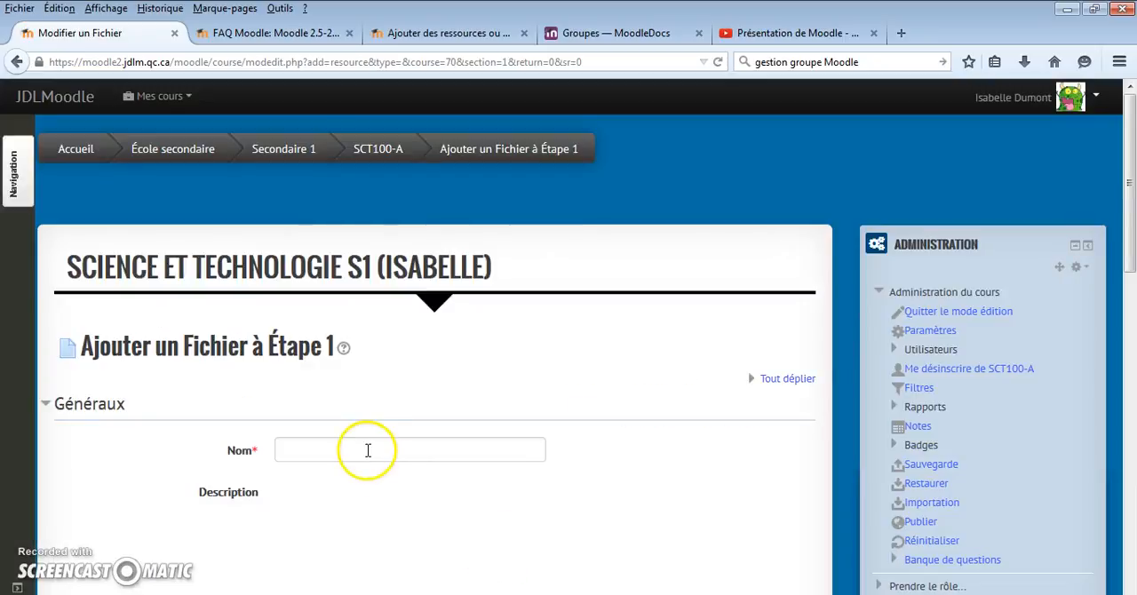
{"action": "left_click", "coordinate": [367, 450]}
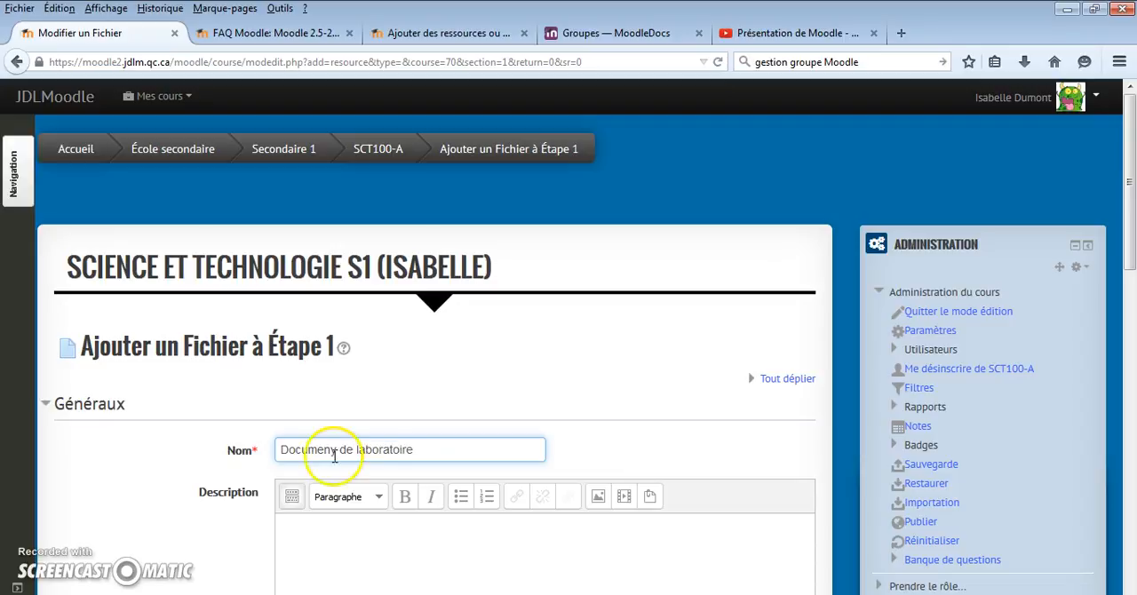
{"action": "key", "text": "BackSpace"}
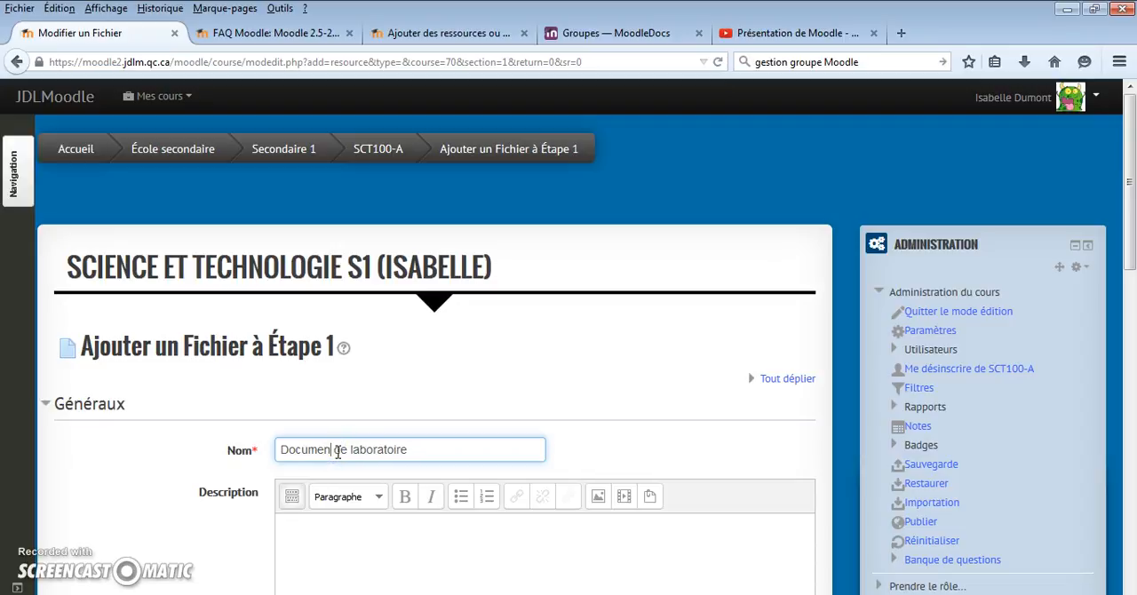
Upload école_1re_secondaire.pdf from the Bureau folder in Windows Explorer into the resource's content files, and return to the full-size browser window
{"action": "scroll", "coordinate": [306, 386], "scroll_direction": "down", "scroll_amount": 3}
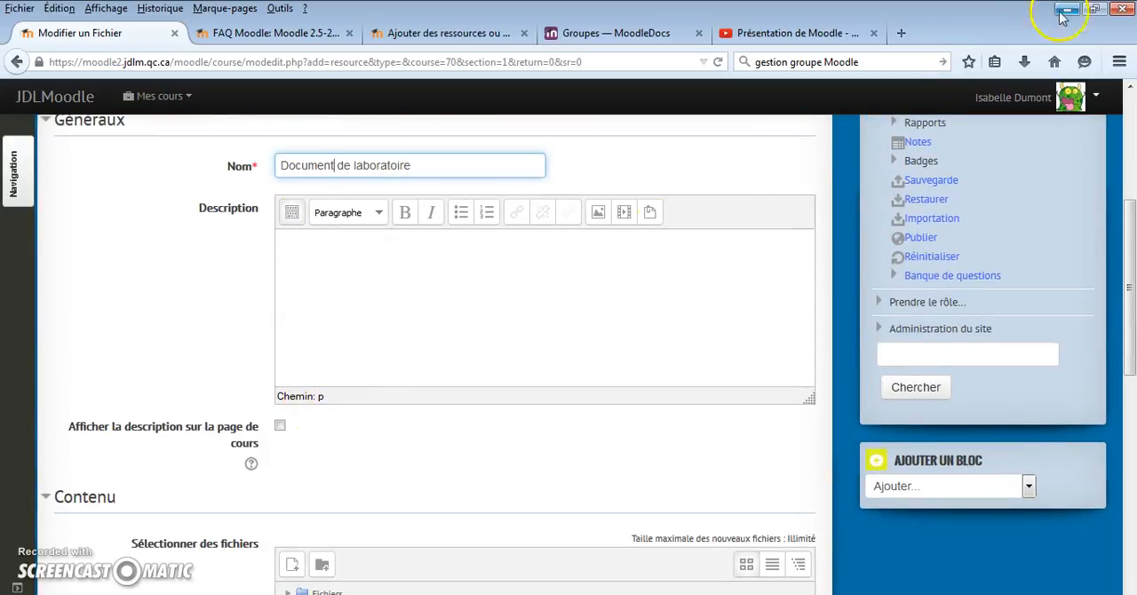
{"action": "scroll", "coordinate": [512, 350], "scroll_direction": "down", "scroll_amount": 3}
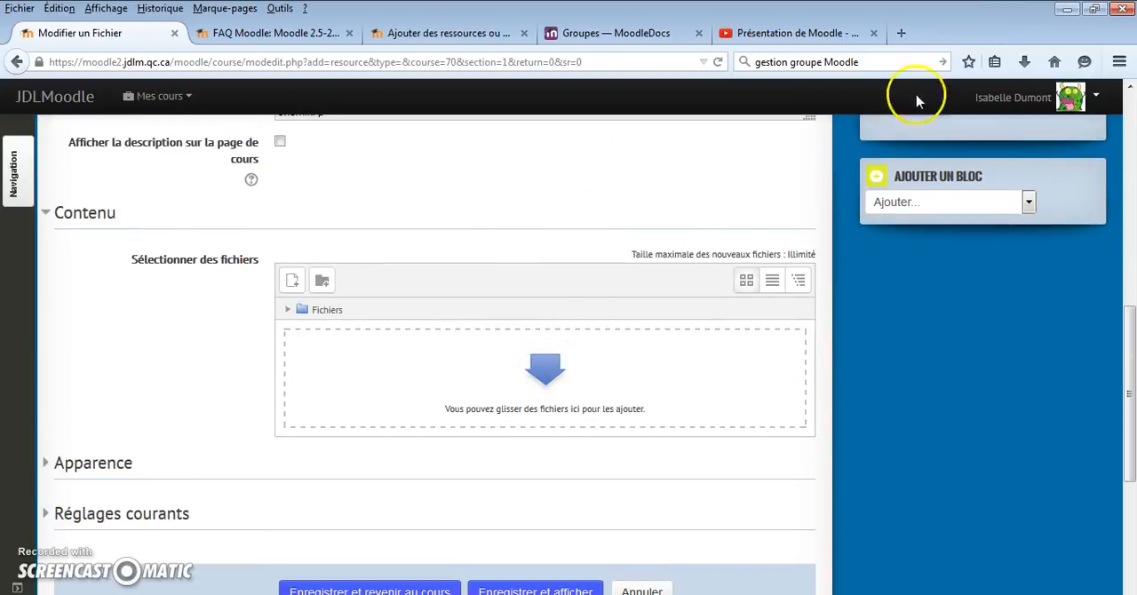
{"action": "scroll", "coordinate": [718, 272], "scroll_direction": "down", "scroll_amount": 1}
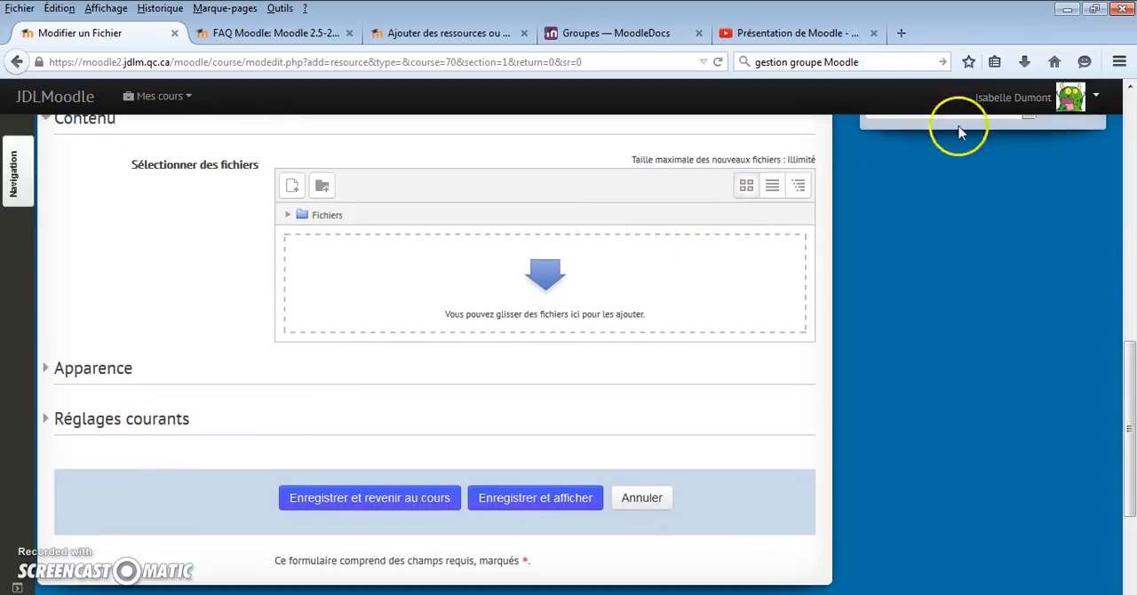
{"action": "left_click", "coordinate": [1095, 9]}
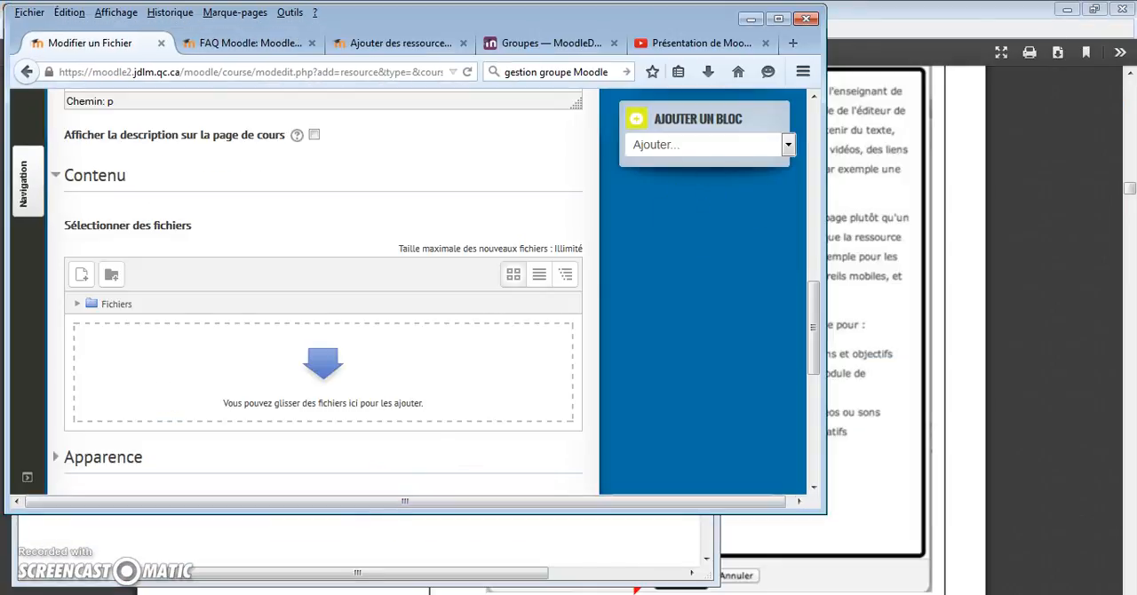
{"action": "key", "text": "super+e"}
{"action": "left_click_drag", "start_coordinate": [266, 11], "coordinate": [761, 36]}
{"action": "left_click", "coordinate": [557, 131]}
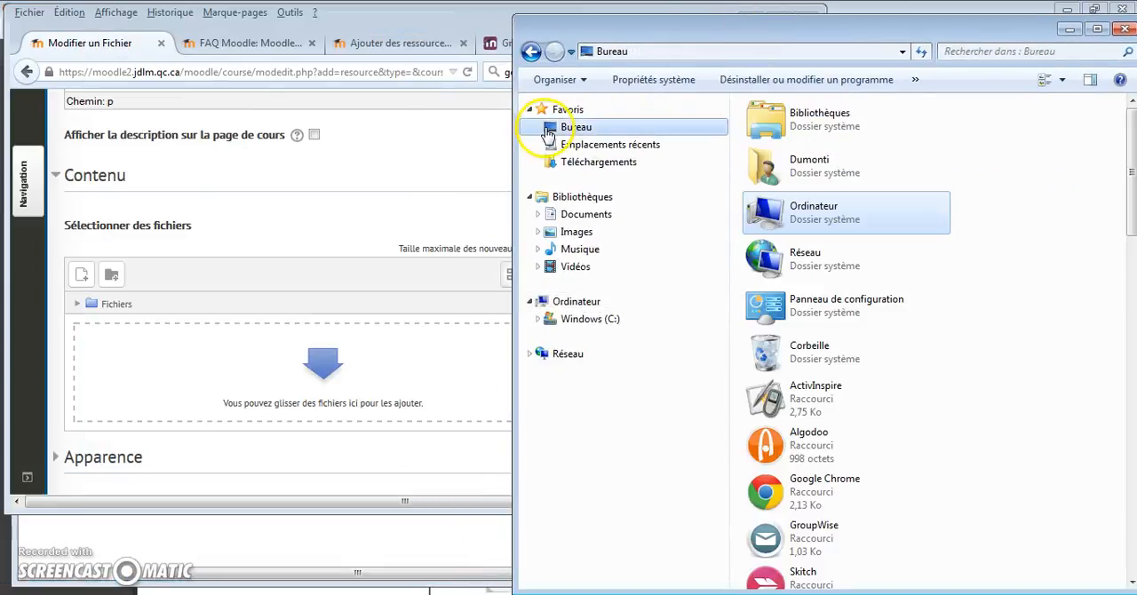
{"action": "left_click_drag", "start_coordinate": [1132, 169], "coordinate": [1126, 366]}
{"action": "left_click_drag", "start_coordinate": [804, 407], "coordinate": [264, 389]}
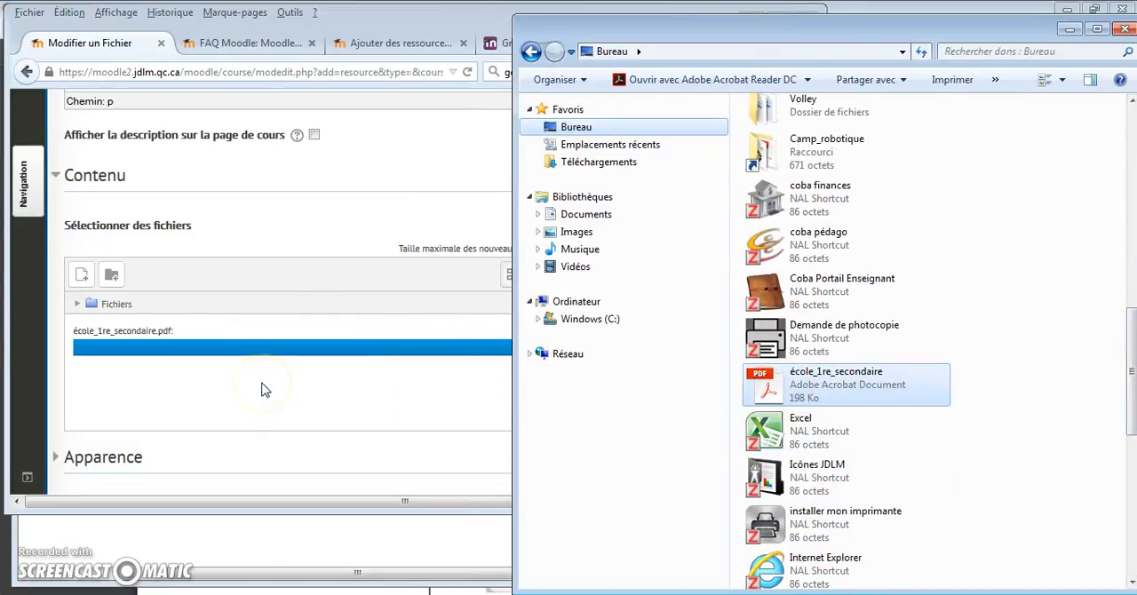
{"action": "left_click", "coordinate": [1069, 30]}
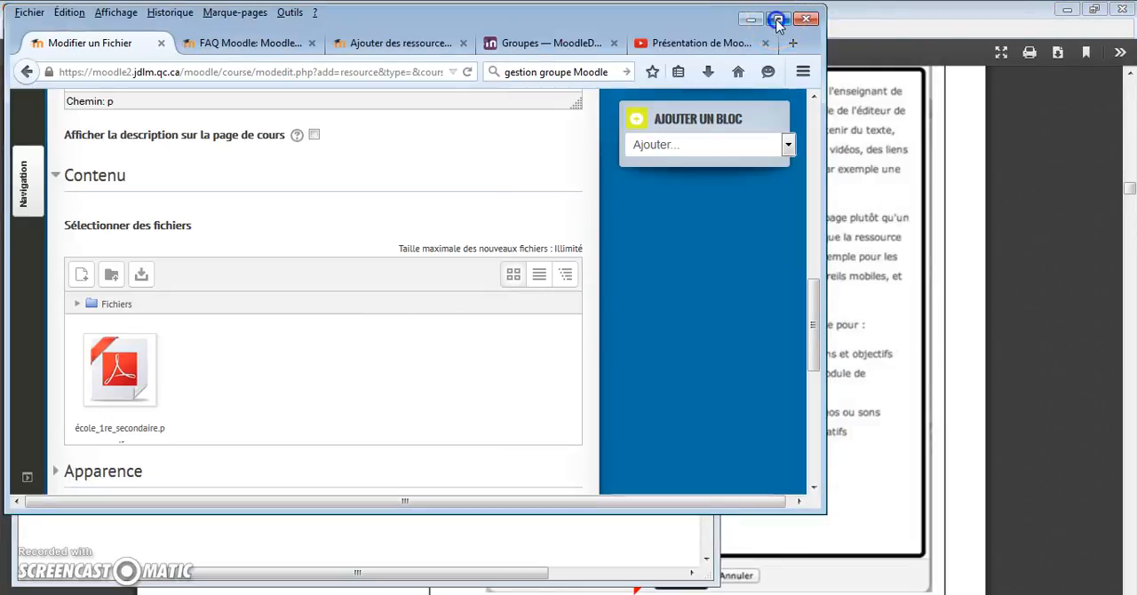
{"action": "left_click", "coordinate": [777, 20]}
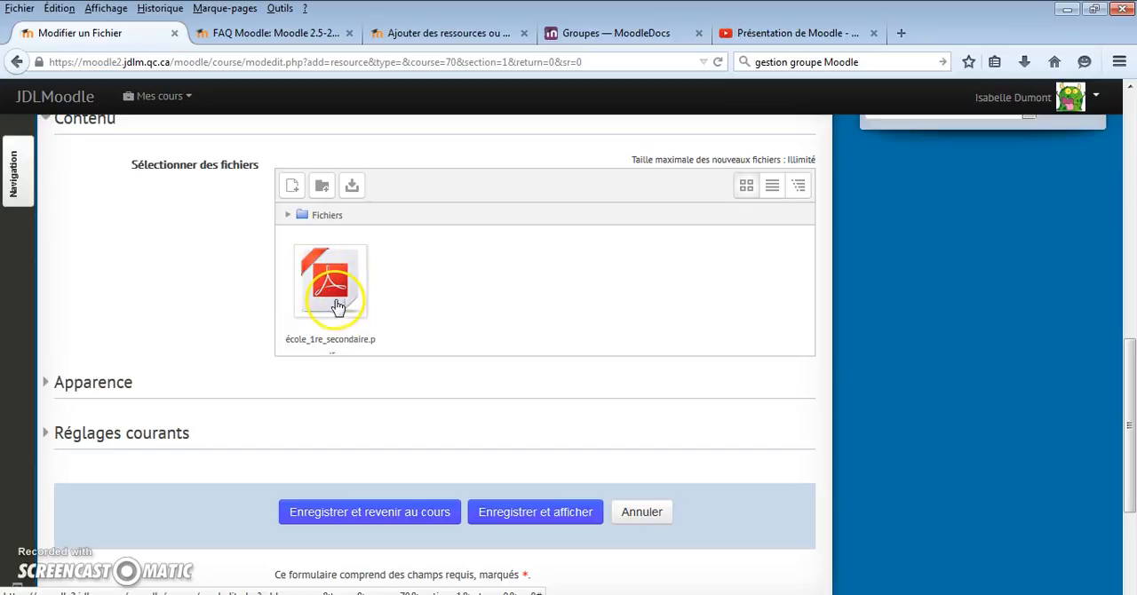
Set the resource's Affichage option to "Dans une fenêtre surgissante", save it and return to the course
{"action": "scroll", "coordinate": [338, 306], "scroll_direction": "up", "scroll_amount": 2}
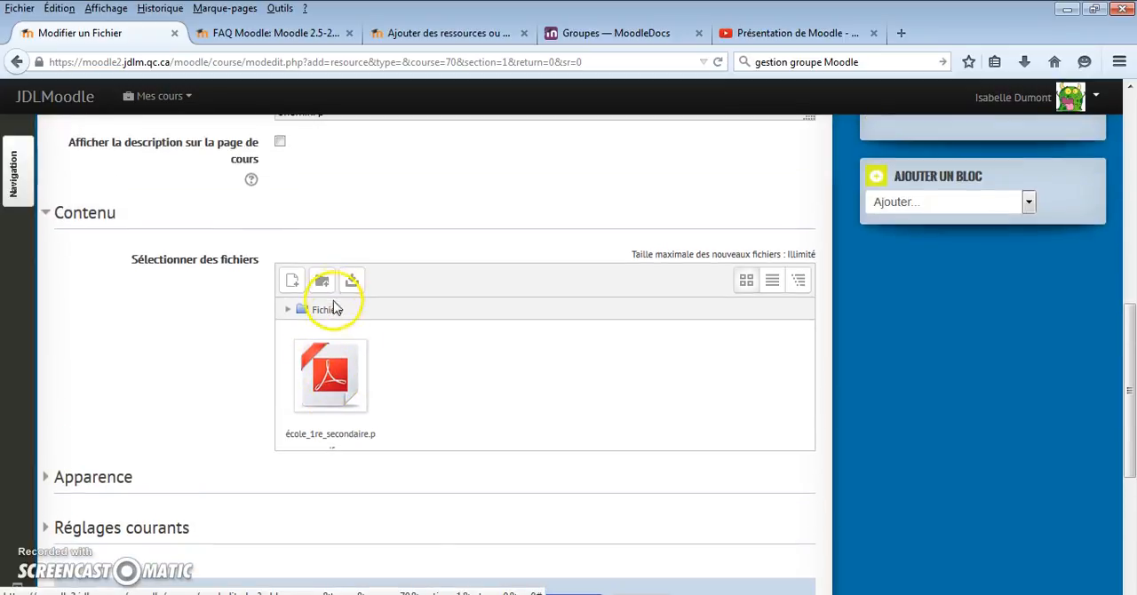
{"action": "scroll", "coordinate": [334, 311], "scroll_direction": "down", "scroll_amount": 2}
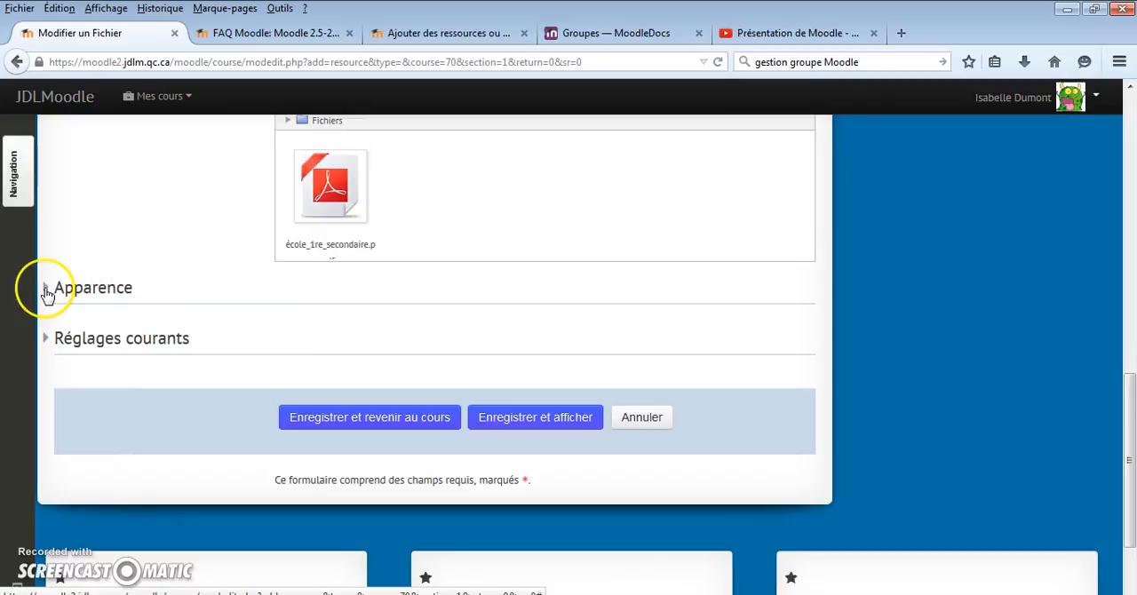
{"action": "left_click", "coordinate": [46, 290]}
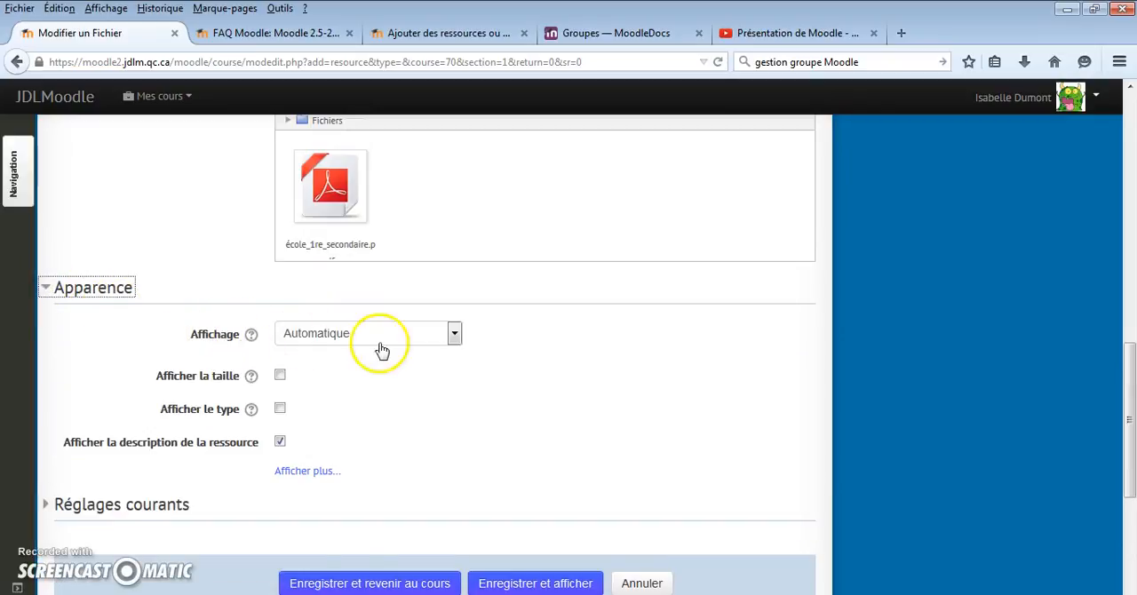
{"action": "left_click", "coordinate": [454, 335]}
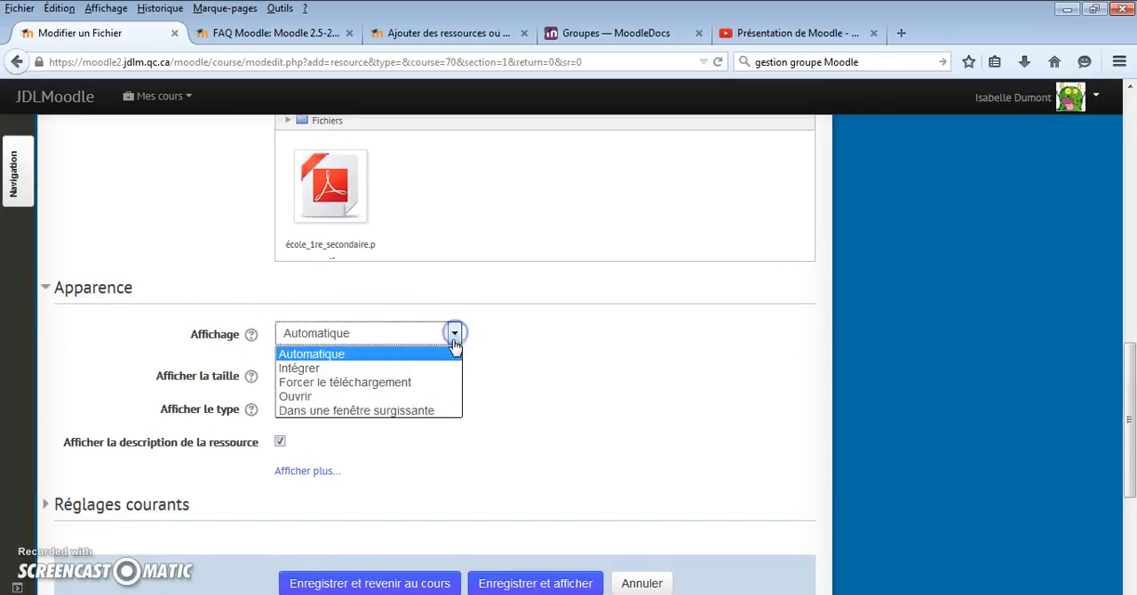
{"action": "left_click", "coordinate": [424, 412]}
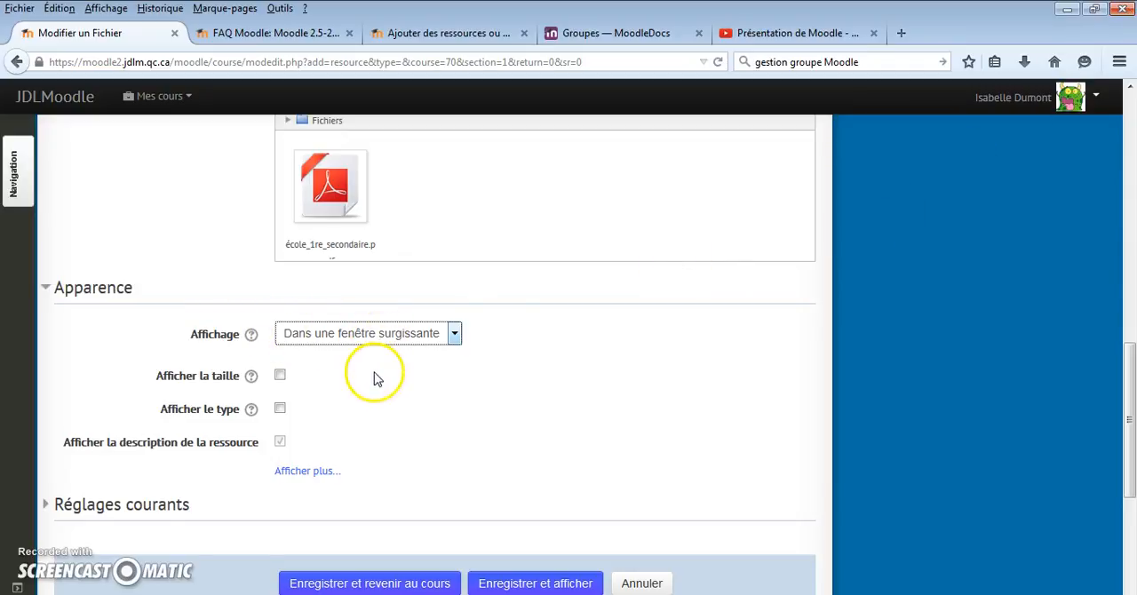
{"action": "scroll", "coordinate": [375, 379], "scroll_direction": "down", "scroll_amount": 3}
{"action": "left_click", "coordinate": [366, 397]}
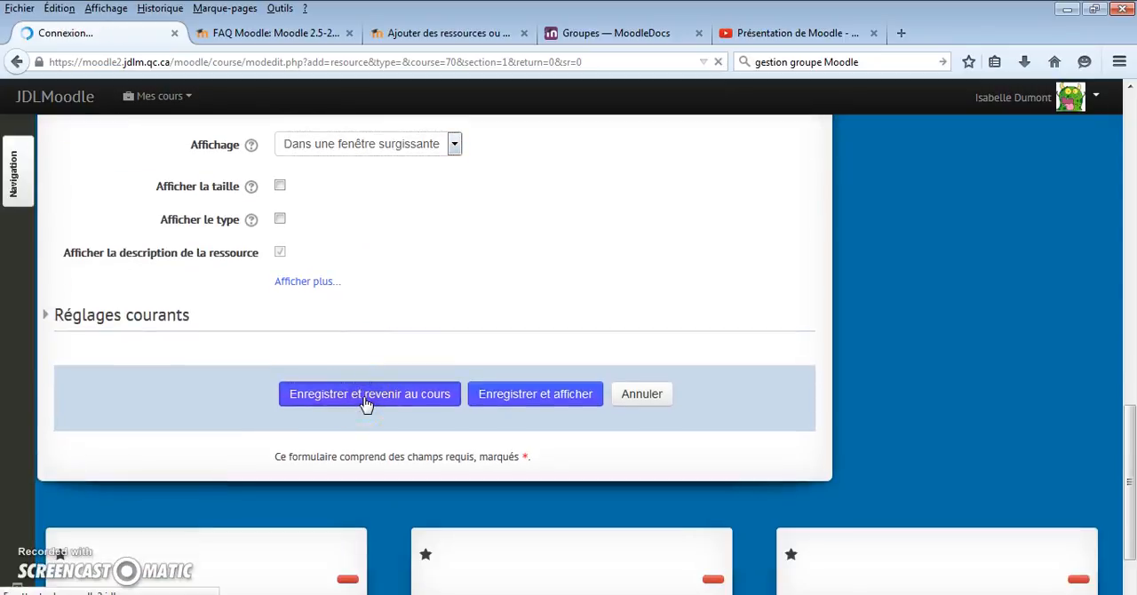
Open Document de laboratoire from Étape 1 to check how it displays, and close its pop-up window
{"action": "scroll", "coordinate": [171, 267], "scroll_direction": "up", "scroll_amount": 1}
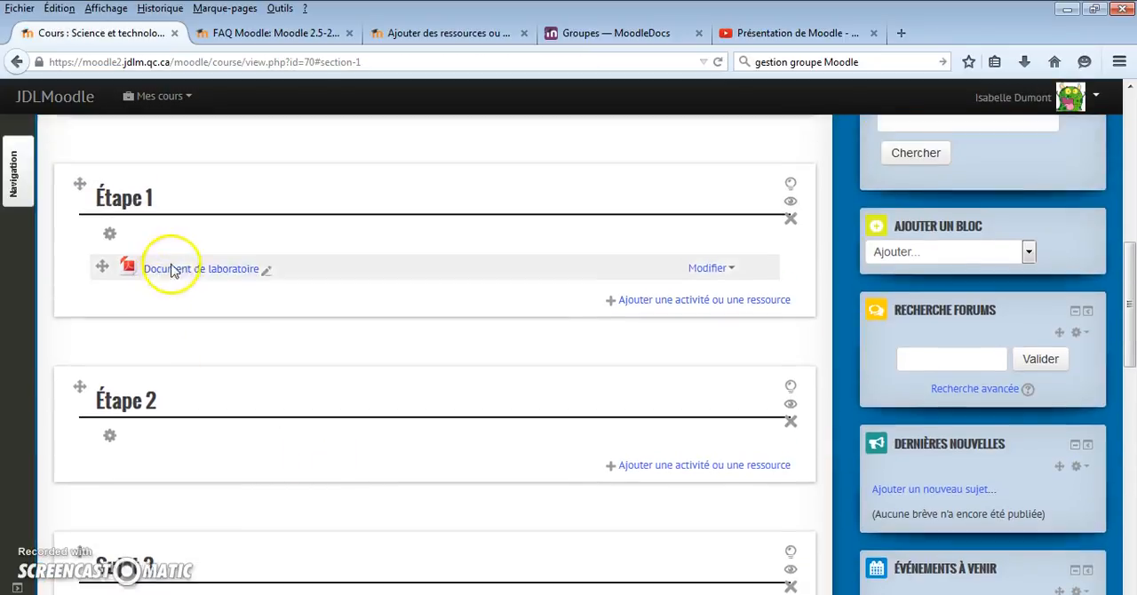
{"action": "left_click", "coordinate": [202, 282]}
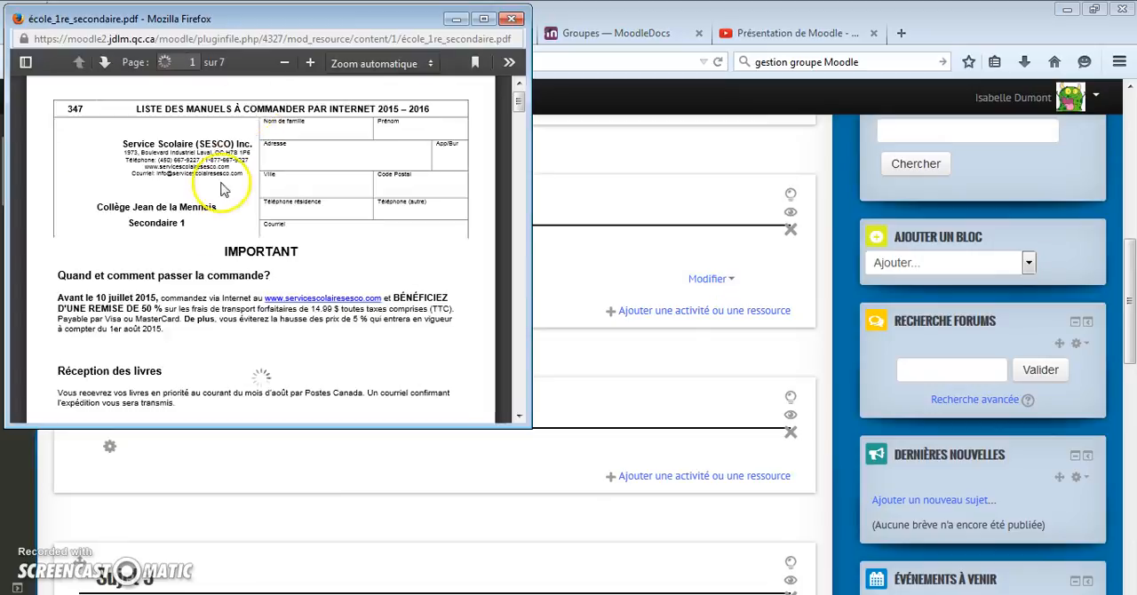
{"action": "left_click_drag", "start_coordinate": [279, 14], "coordinate": [547, 121]}
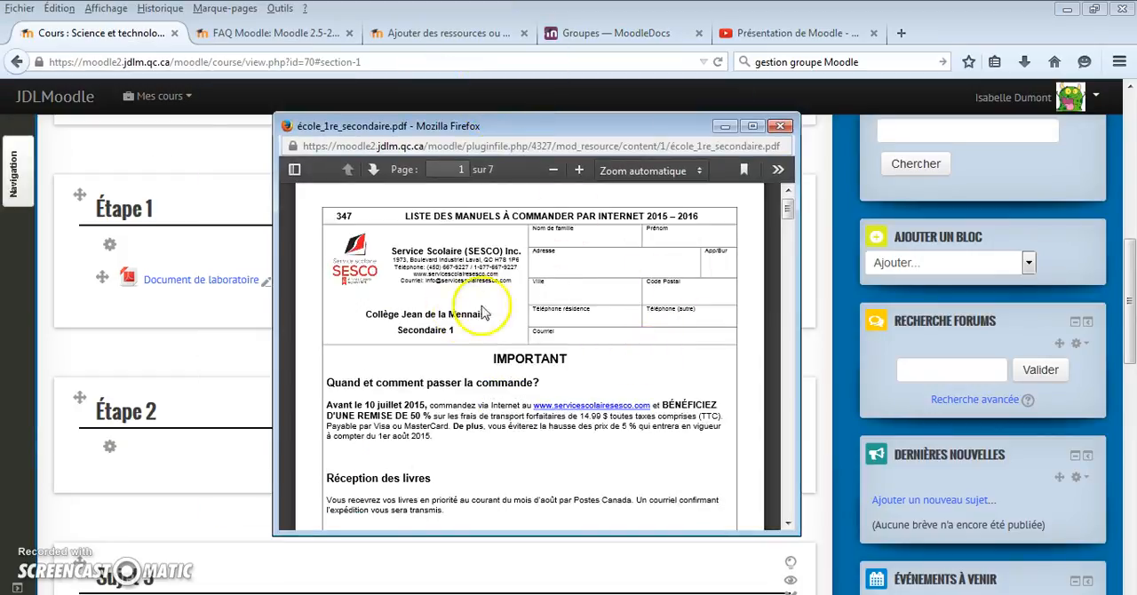
{"action": "left_click", "coordinate": [780, 125]}
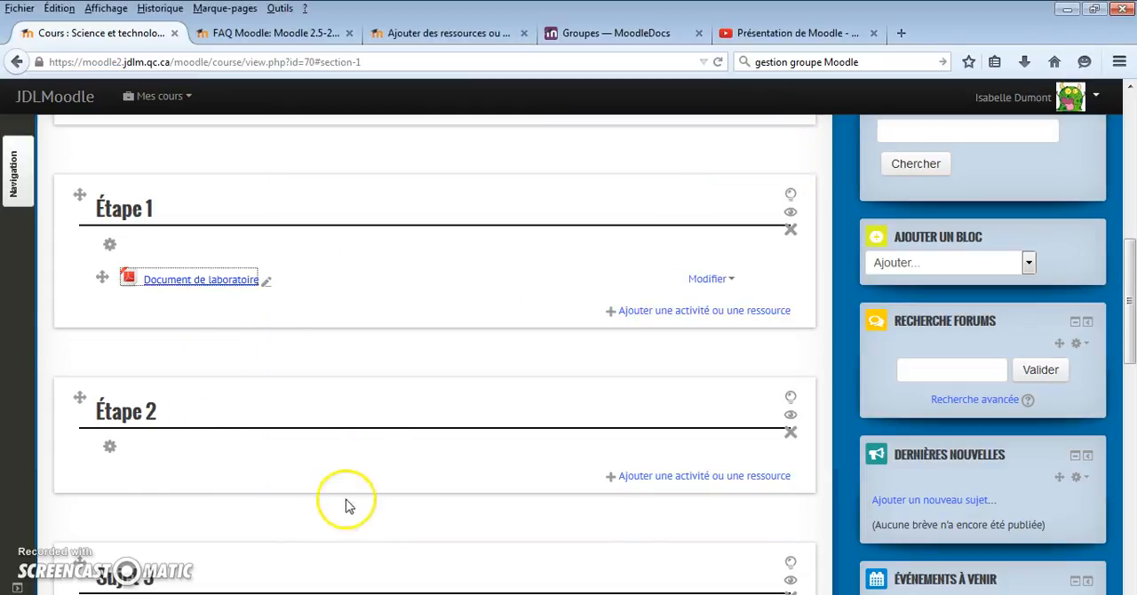
Move the Recherche forums, Dernières nouvelles, Événements à venir and Activité(s) récente(s) blocks into the dock
{"action": "mouse_move", "coordinate": [1126, 354]}
{"action": "left_mouse_down"}
{"action": "mouse_move", "coordinate": [1130, 187]}
{"action": "mouse_move", "coordinate": [1130, 367]}
{"action": "mouse_move", "coordinate": [1130, 191]}
{"action": "mouse_move", "coordinate": [1125, 355]}
{"action": "left_mouse_up"}
{"action": "scroll", "coordinate": [1009, 279], "scroll_direction": "down", "scroll_amount": 2}
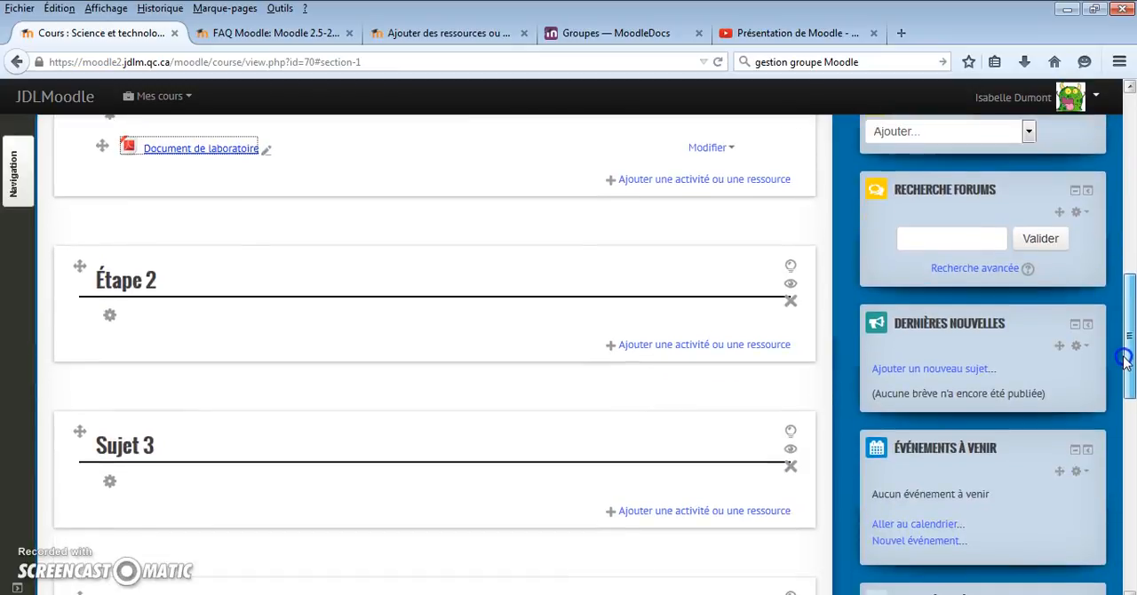
{"action": "left_click", "coordinate": [1089, 192]}
{"action": "left_click", "coordinate": [13, 246]}
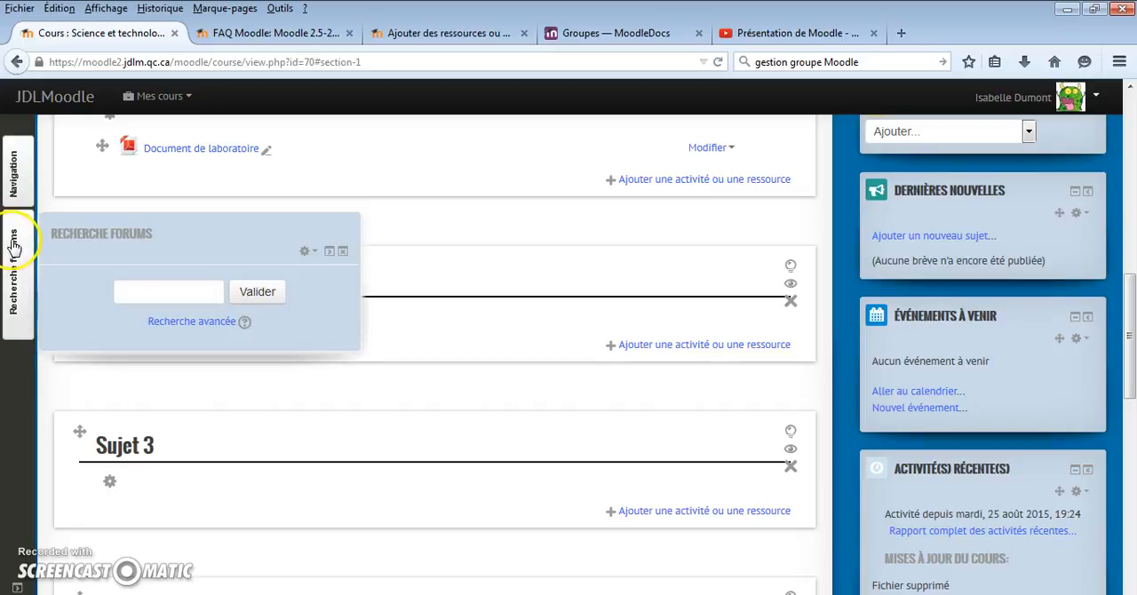
{"action": "left_click", "coordinate": [1090, 193]}
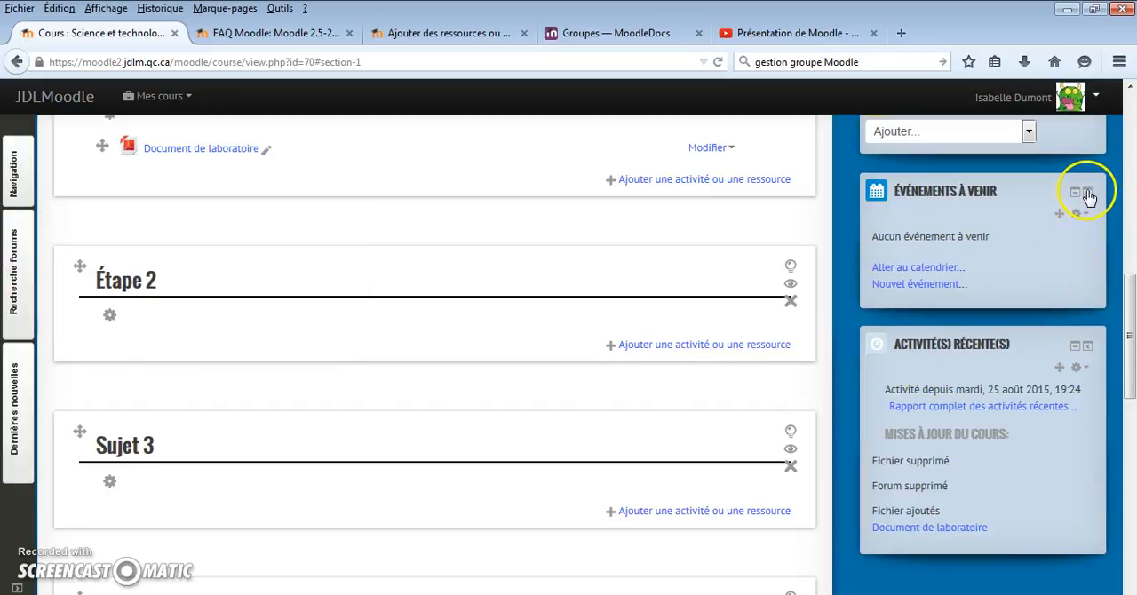
{"action": "left_click", "coordinate": [1089, 193]}
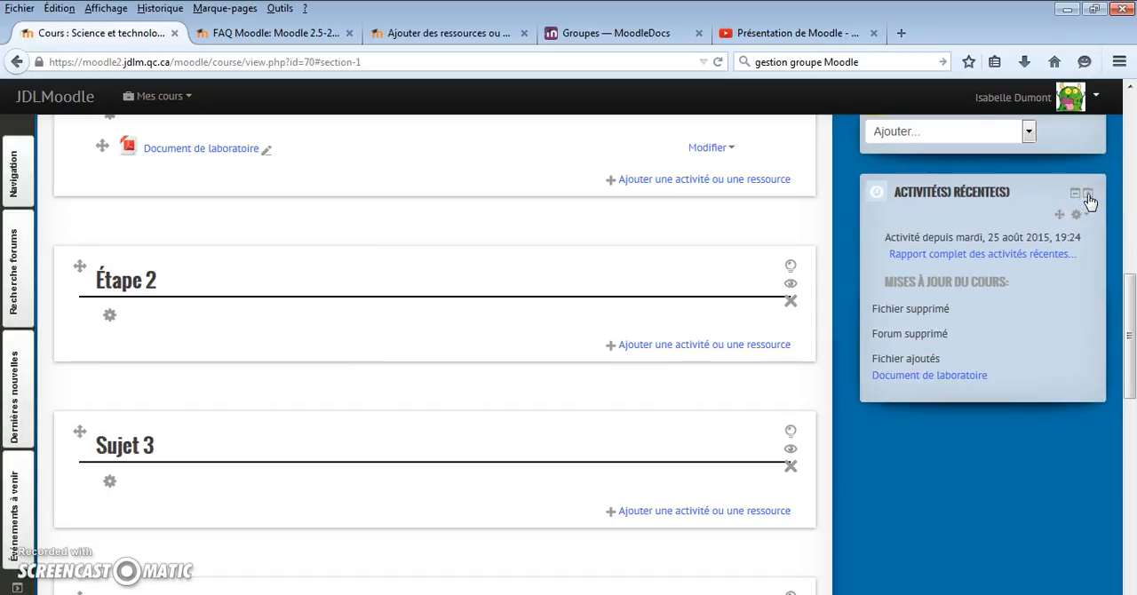
{"action": "left_click", "coordinate": [1088, 194]}
Add a Calendrier block to the course page and view it
{"action": "left_click_drag", "start_coordinate": [1124, 288], "coordinate": [1130, 258]}
{"action": "left_click", "coordinate": [1027, 343]}
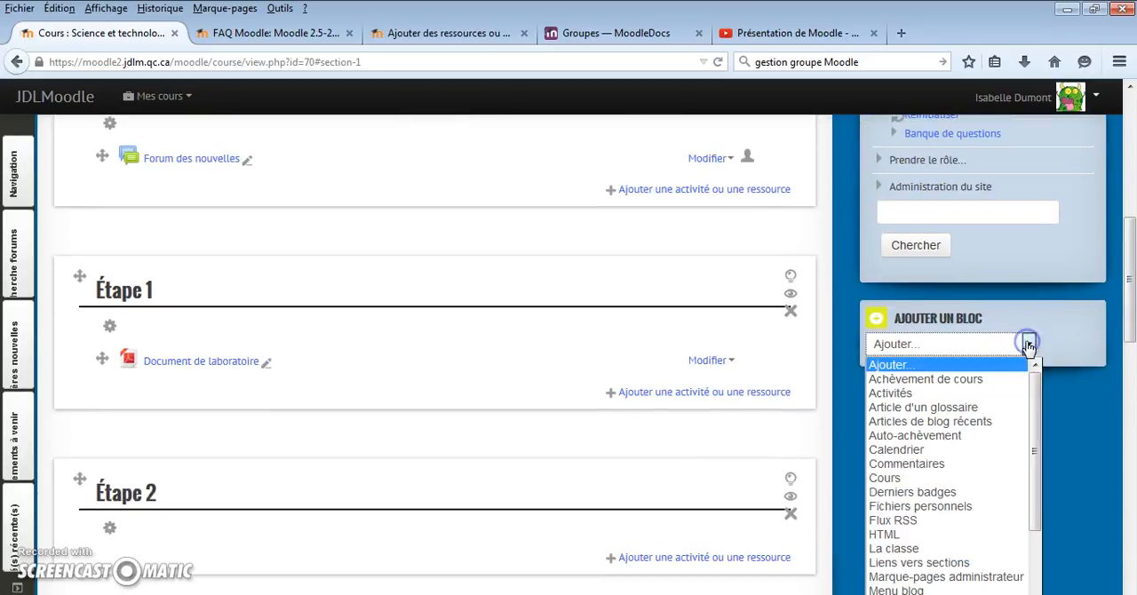
{"action": "left_click", "coordinate": [924, 450]}
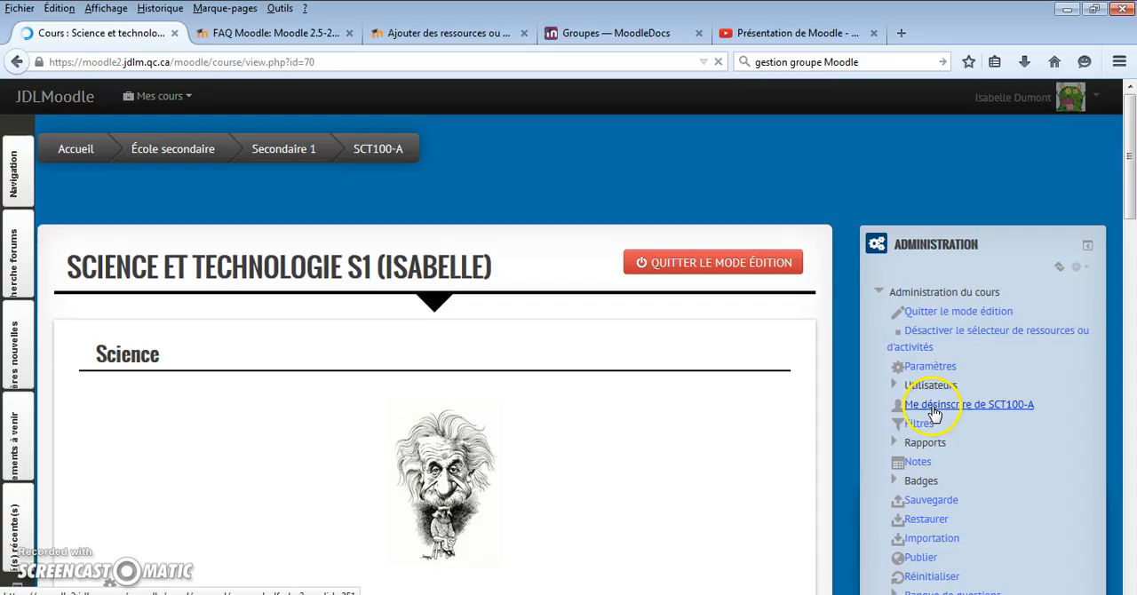
{"action": "scroll", "coordinate": [1122, 218], "scroll_direction": "down", "scroll_amount": 8}
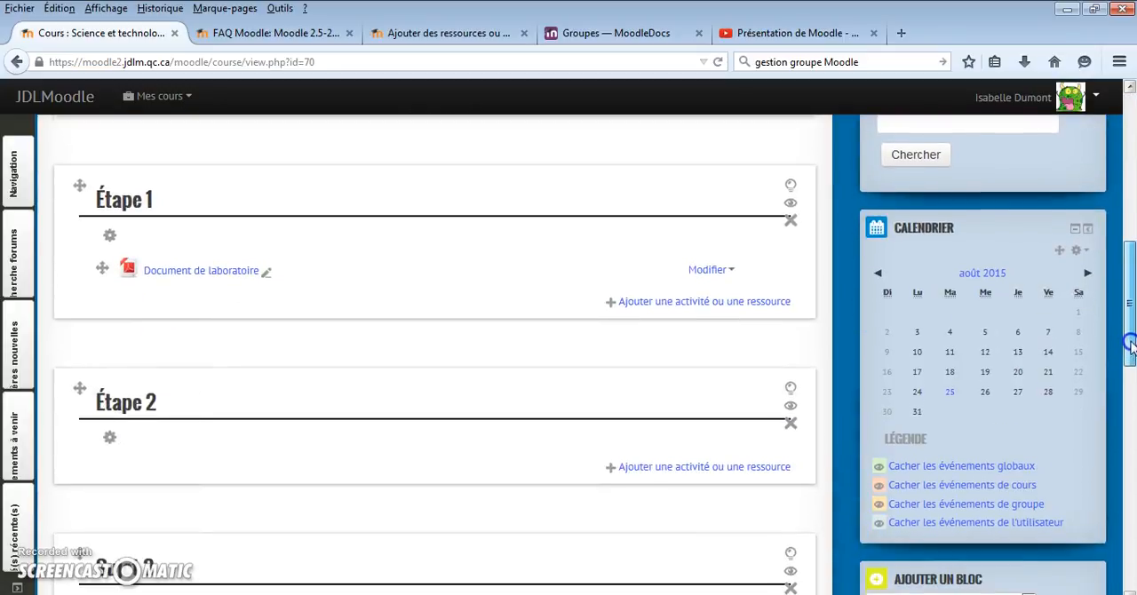
Start adding a Titre de section resource to the Étape 1 section
{"action": "left_click_drag", "start_coordinate": [1128, 338], "coordinate": [1131, 300]}
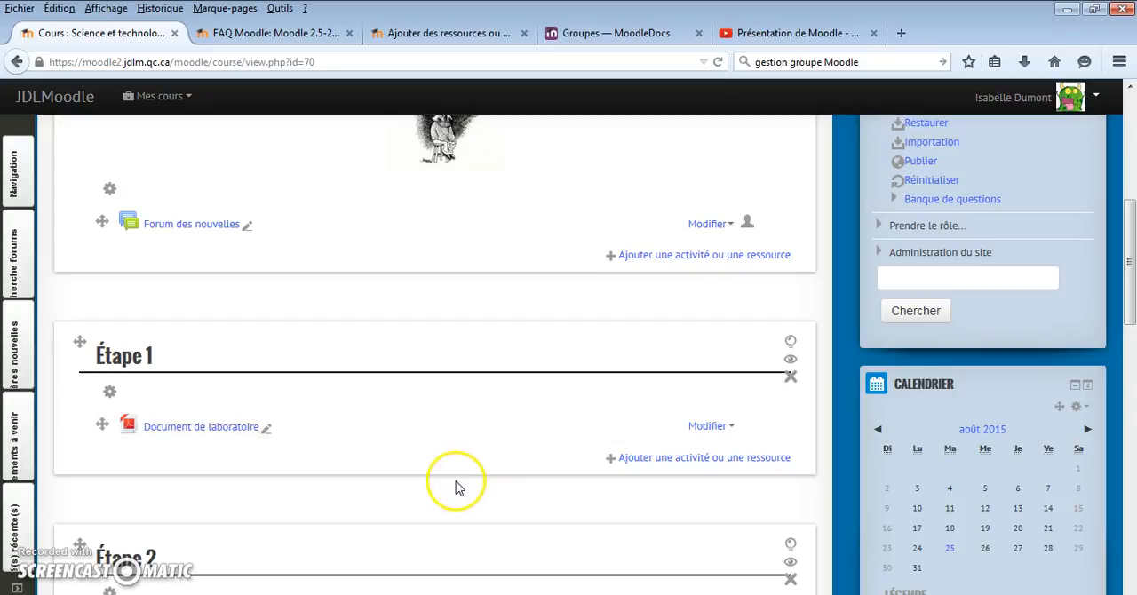
{"action": "left_click", "coordinate": [630, 460]}
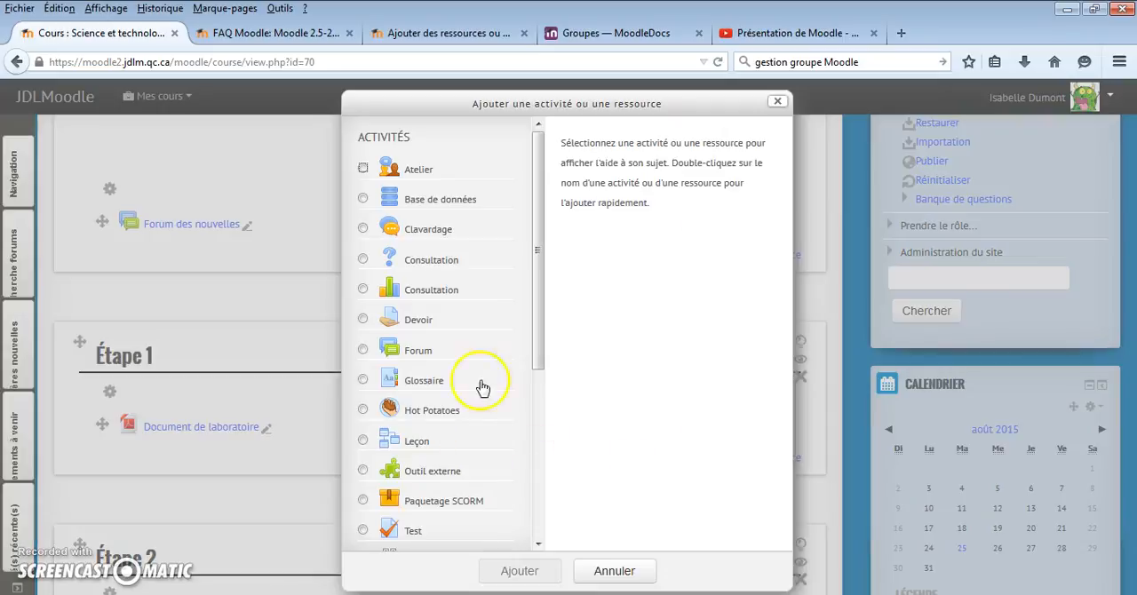
{"action": "left_click_drag", "start_coordinate": [541, 329], "coordinate": [545, 528]}
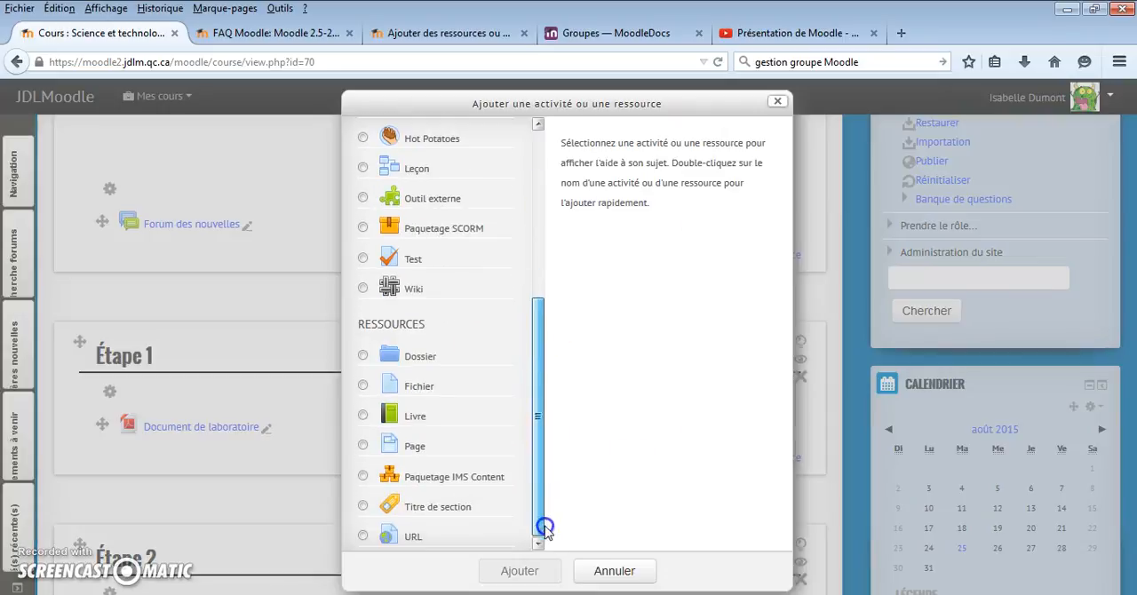
{"action": "left_click", "coordinate": [363, 507]}
{"action": "left_click", "coordinate": [511, 570]}
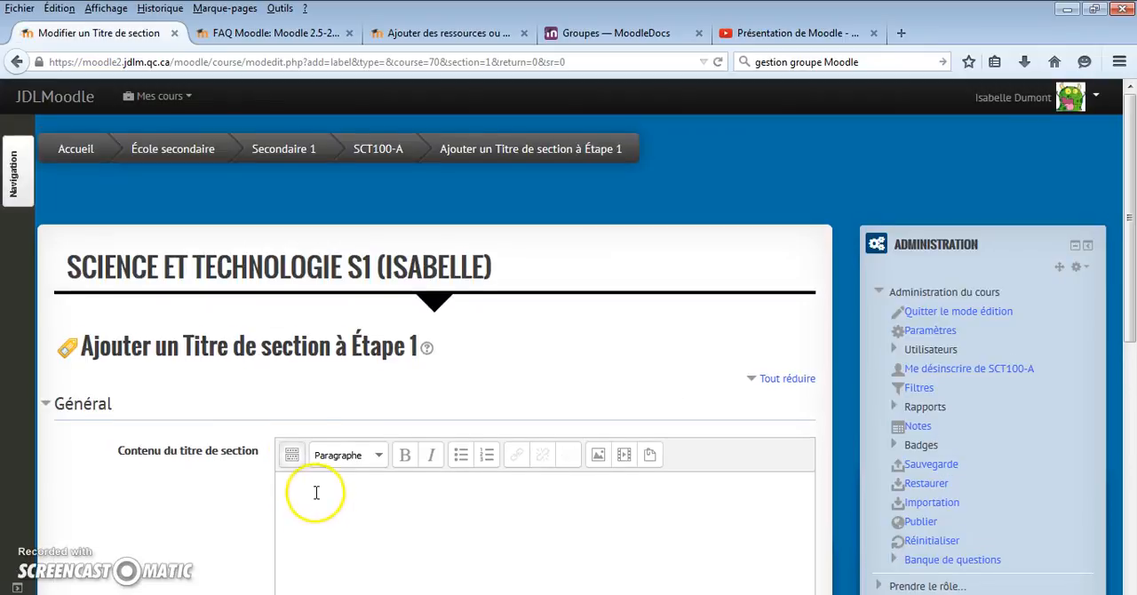
Enter "Univers vivant" as the content of the new section title for Étape 1
{"action": "scroll", "coordinate": [315, 493], "scroll_direction": "down", "scroll_amount": 2}
{"action": "left_click", "coordinate": [294, 296]}
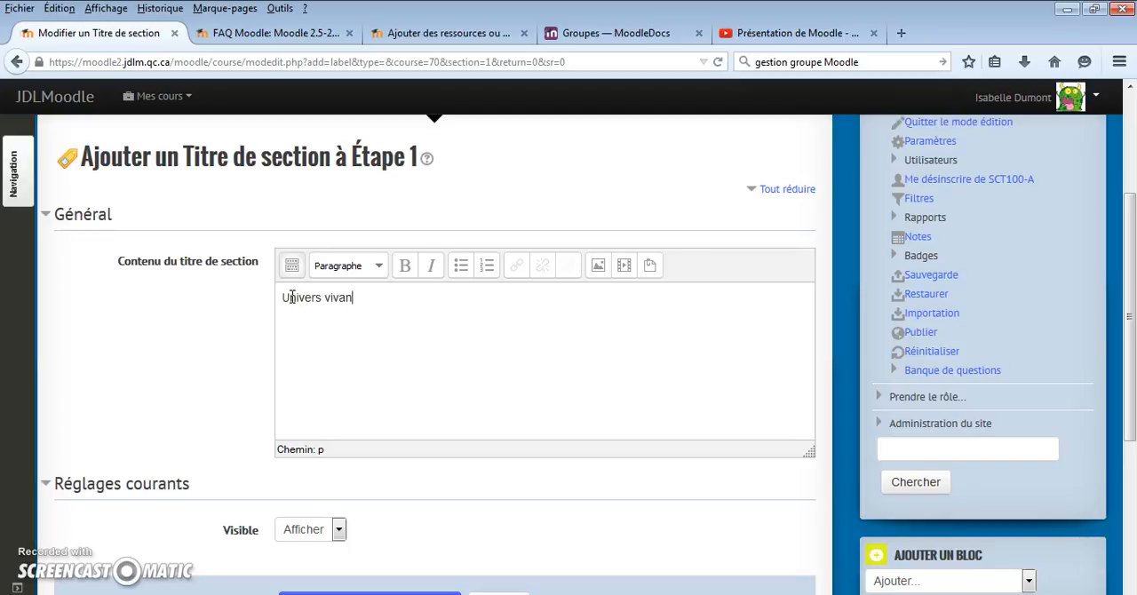
{"action": "scroll", "coordinate": [342, 393], "scroll_direction": "down", "scroll_amount": 4}
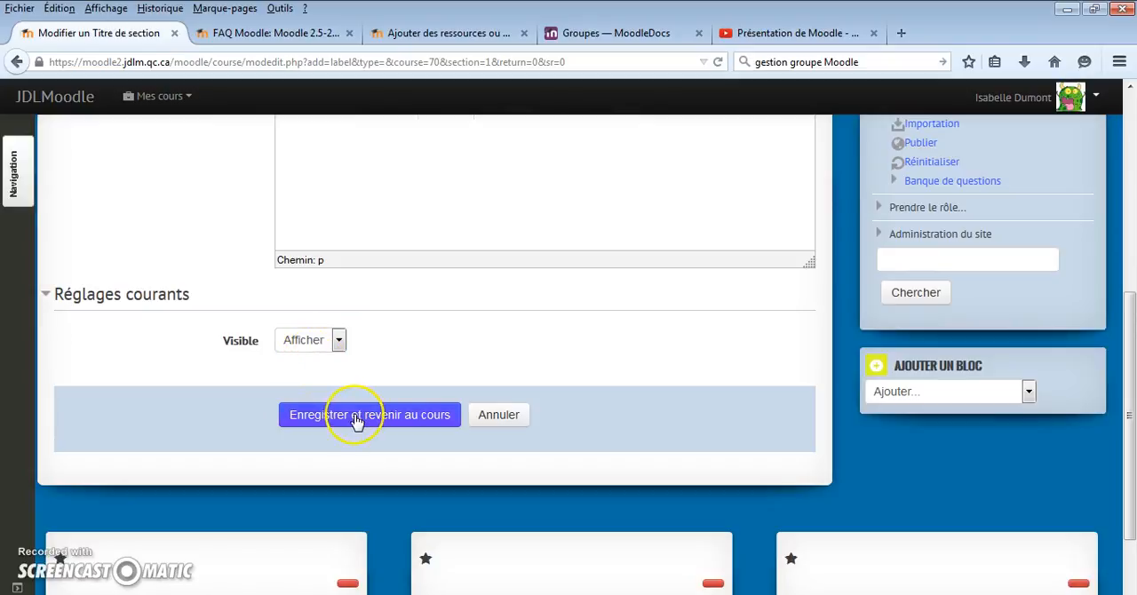
Format the "Univers vivant" title text in bold and colour it red
{"action": "scroll", "coordinate": [381, 452], "scroll_direction": "up", "scroll_amount": 10}
{"action": "left_click_drag", "start_coordinate": [355, 487], "coordinate": [300, 471]}
{"action": "left_click", "coordinate": [404, 455]}
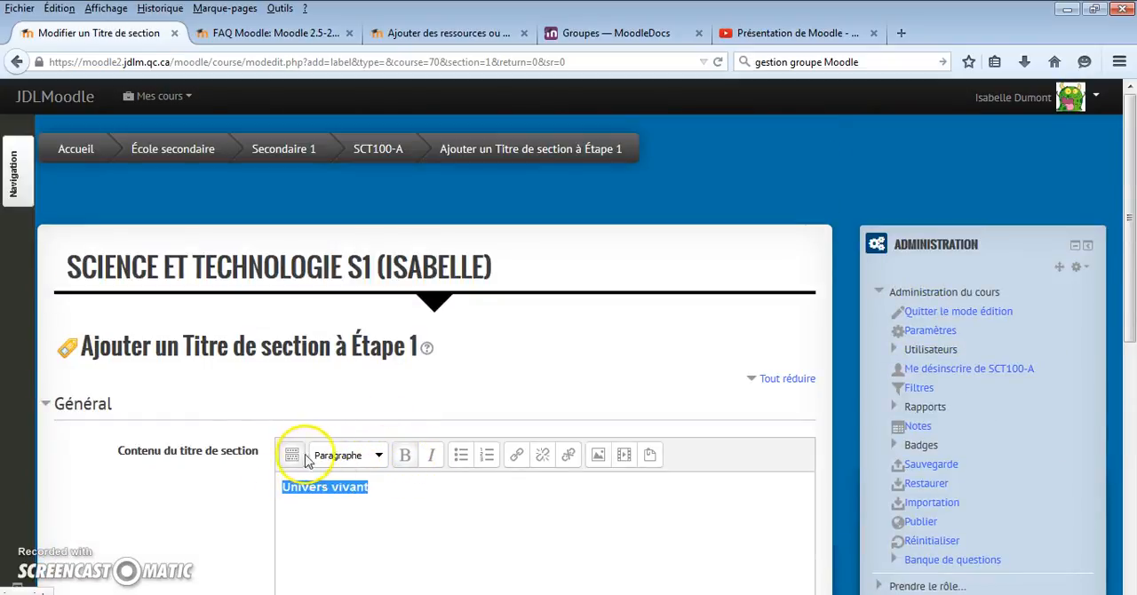
{"action": "left_click", "coordinate": [293, 455]}
{"action": "left_click", "coordinate": [613, 484]}
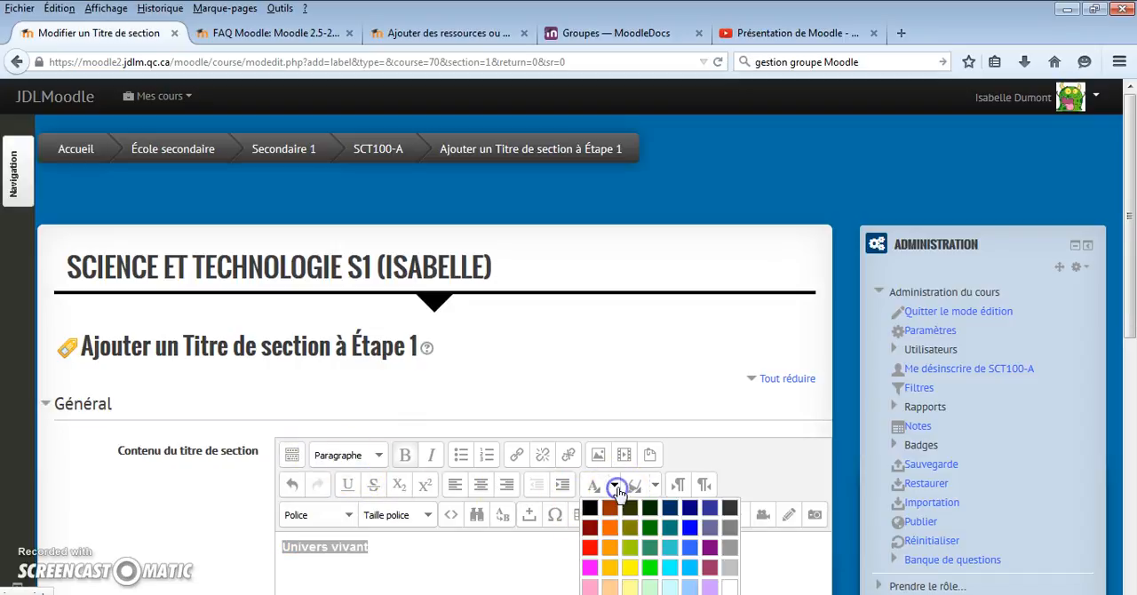
{"action": "left_click", "coordinate": [590, 548]}
Save the section title, return to the course, and move Univers vivant above Document de laboratoire in Étape 1
{"action": "scroll", "coordinate": [427, 453], "scroll_direction": "down", "scroll_amount": 10}
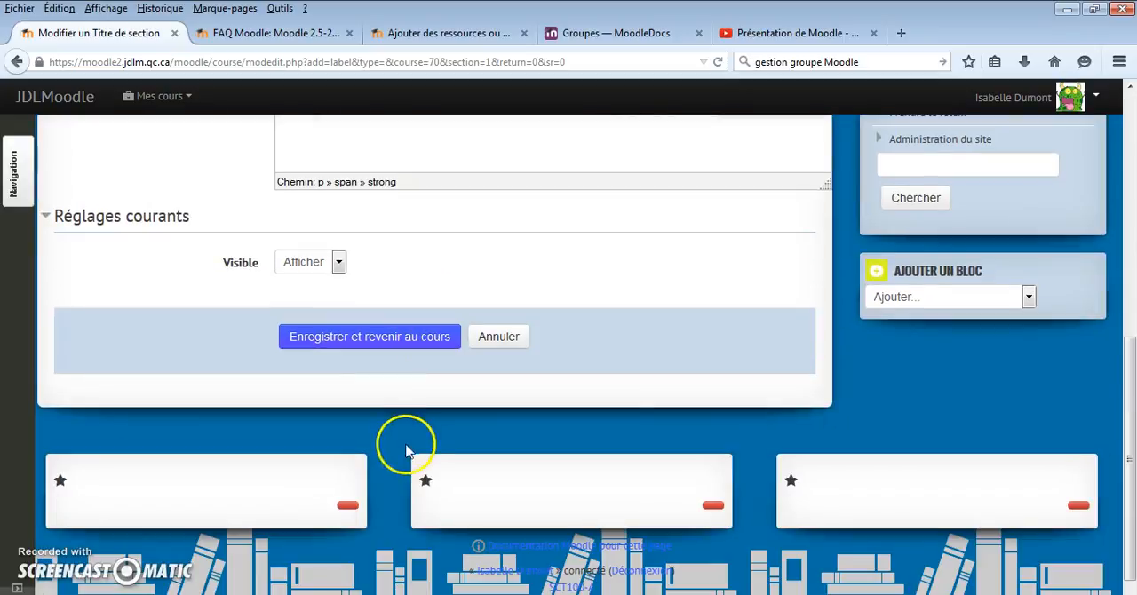
{"action": "left_click", "coordinate": [370, 342]}
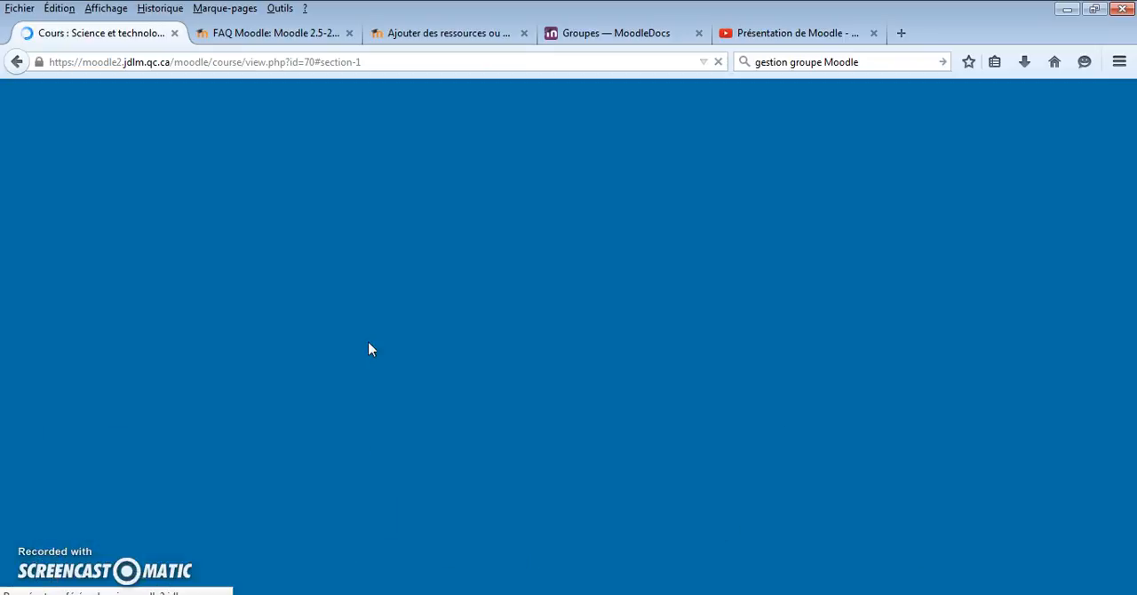
{"action": "scroll", "coordinate": [133, 267], "scroll_direction": "up", "scroll_amount": 2}
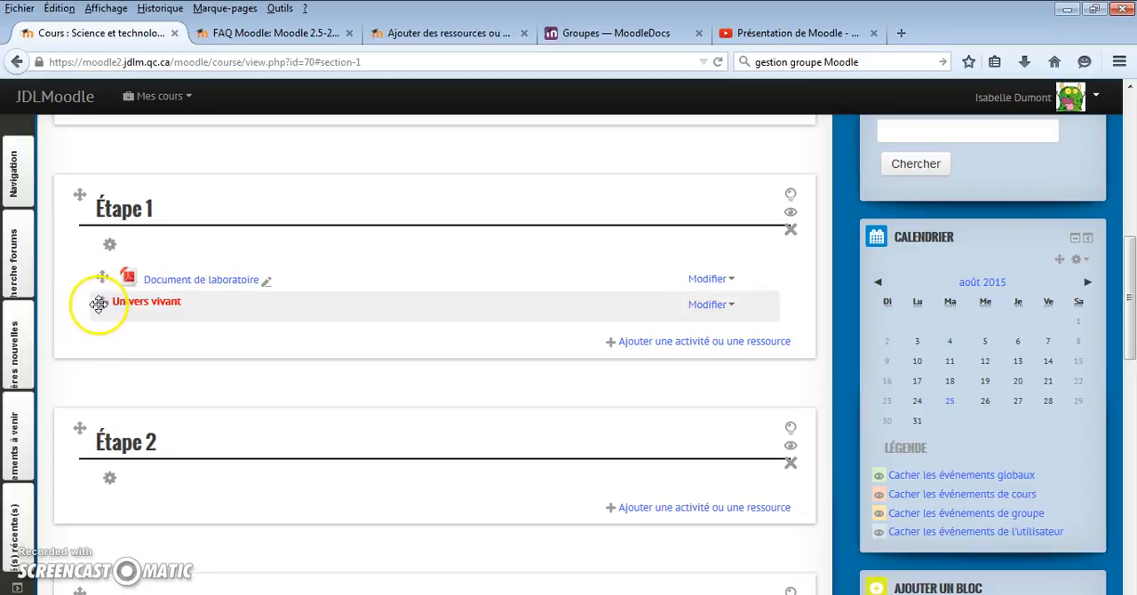
{"action": "left_click_drag", "start_coordinate": [101, 304], "coordinate": [98, 274]}
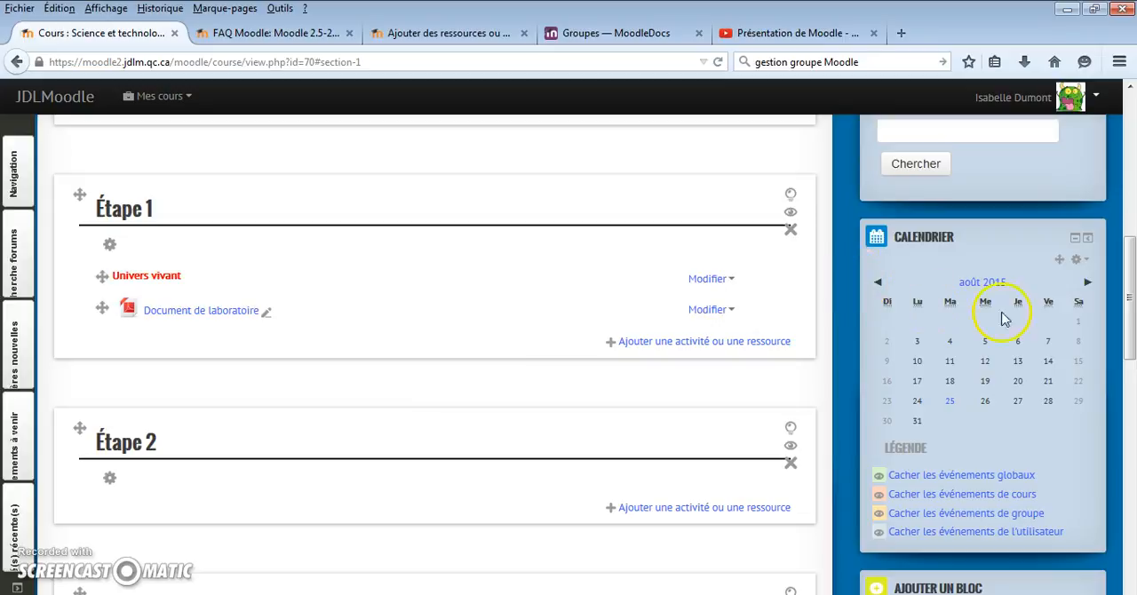
Switch to the Étudiant role and examine how the course page and Étape 1 appear to students
{"action": "left_click_drag", "start_coordinate": [1128, 296], "coordinate": [1129, 277]}
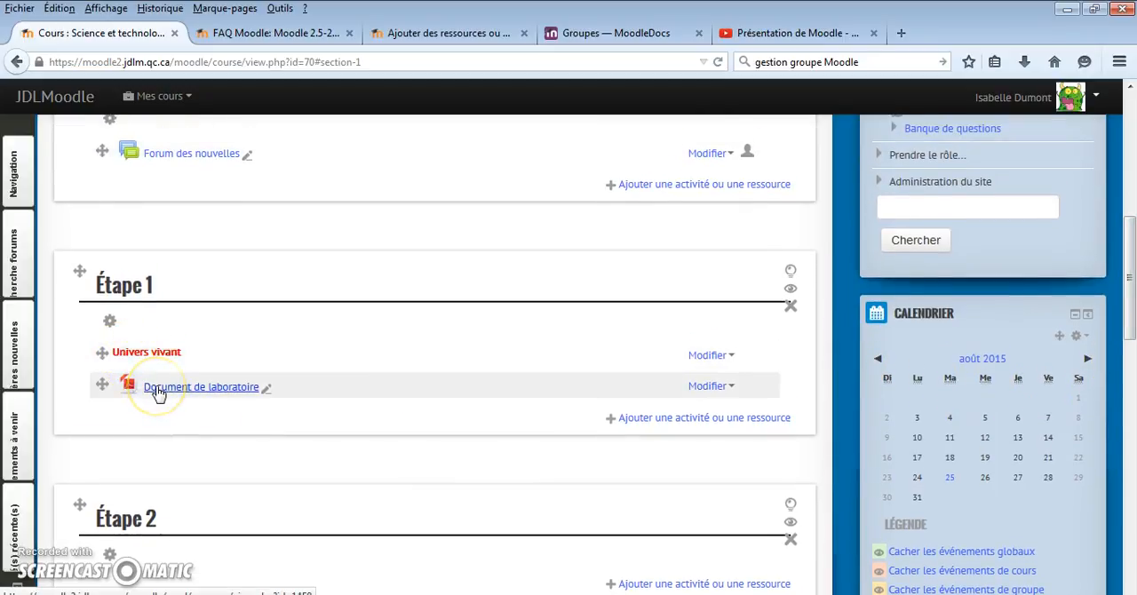
{"action": "left_click", "coordinate": [902, 158]}
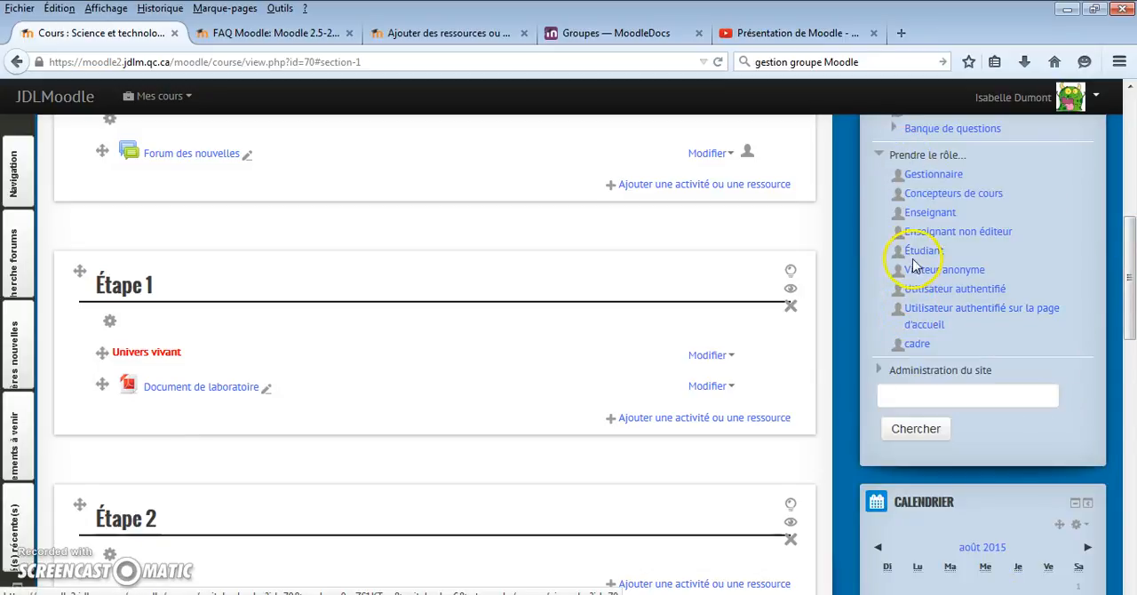
{"action": "left_click", "coordinate": [915, 255]}
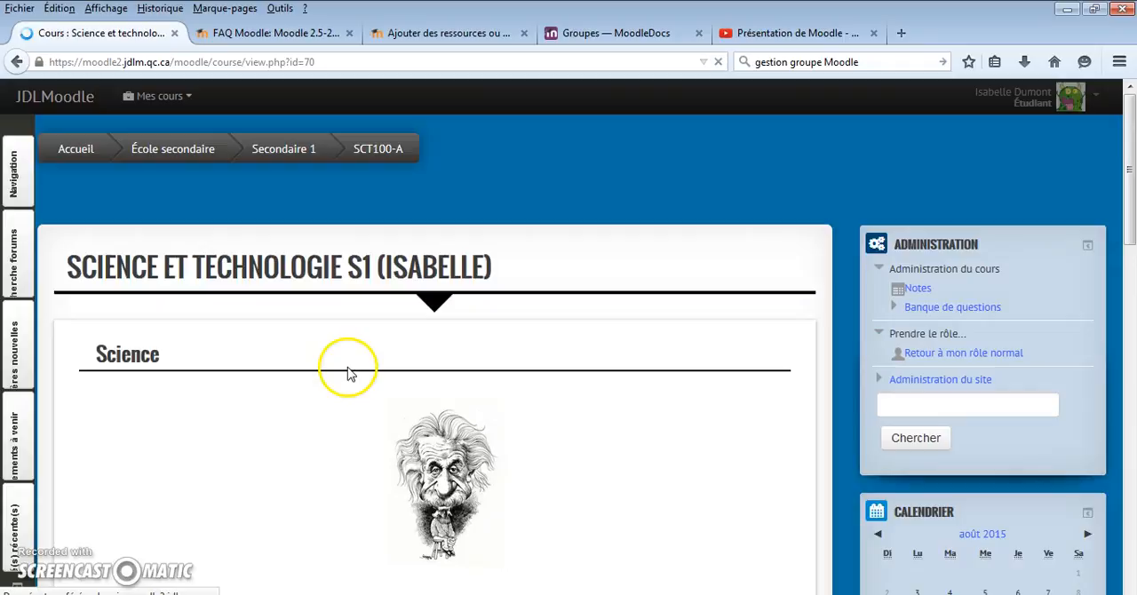
{"action": "scroll", "coordinate": [347, 373], "scroll_direction": "down", "scroll_amount": 3}
{"action": "scroll", "coordinate": [347, 373], "scroll_direction": "down", "scroll_amount": 2}
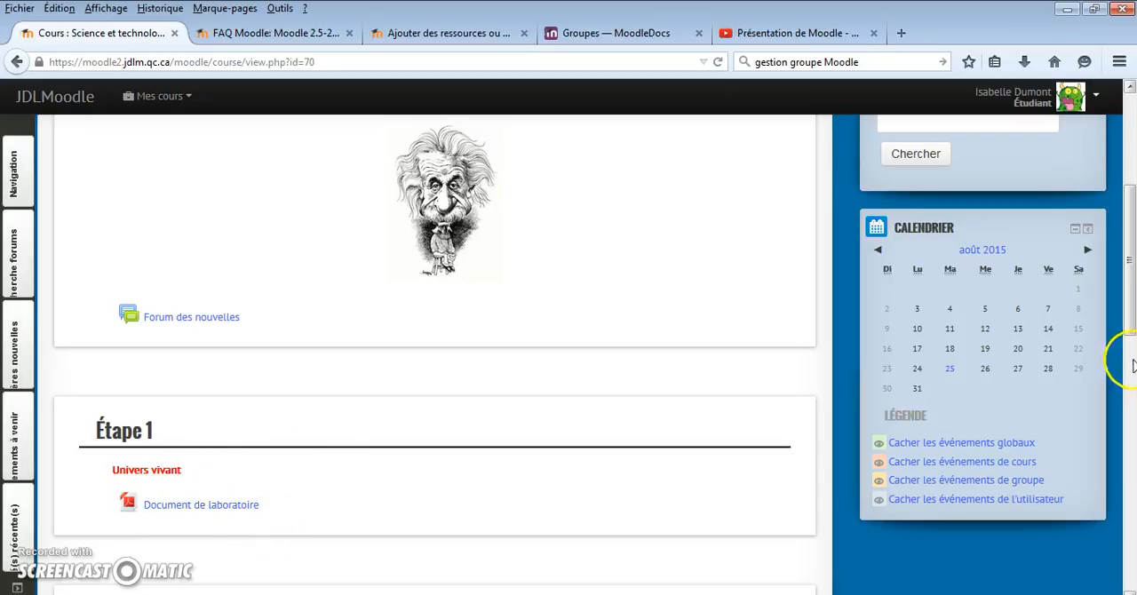
{"action": "left_click_drag", "start_coordinate": [1127, 307], "coordinate": [1131, 185]}
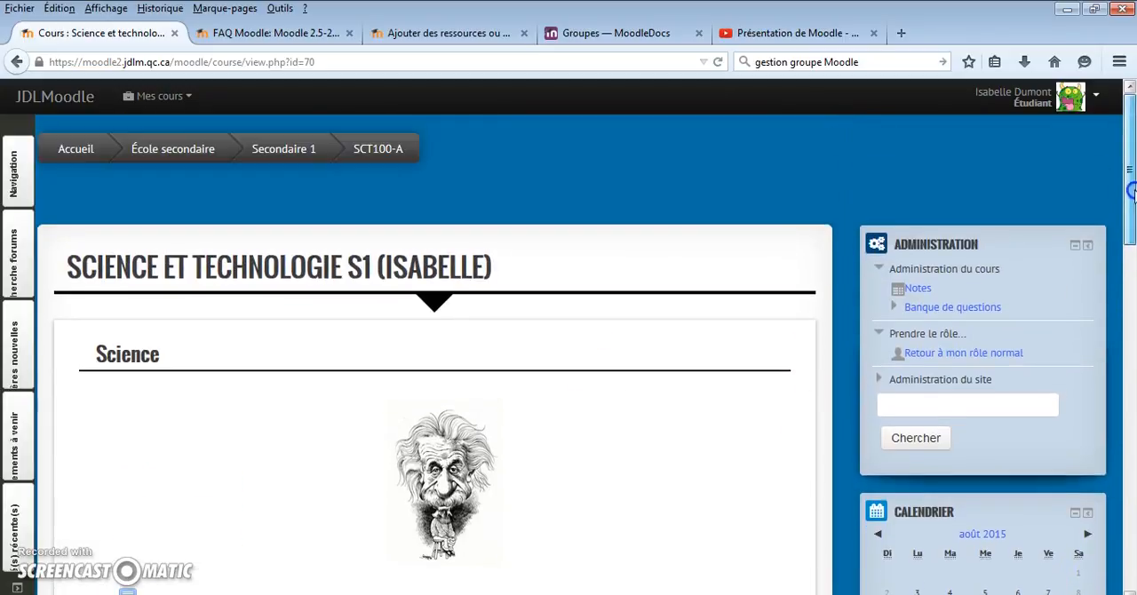
Return to the normal role and turn editing mode back on for the course
{"action": "left_click", "coordinate": [1096, 96]}
{"action": "left_click", "coordinate": [1023, 303]}
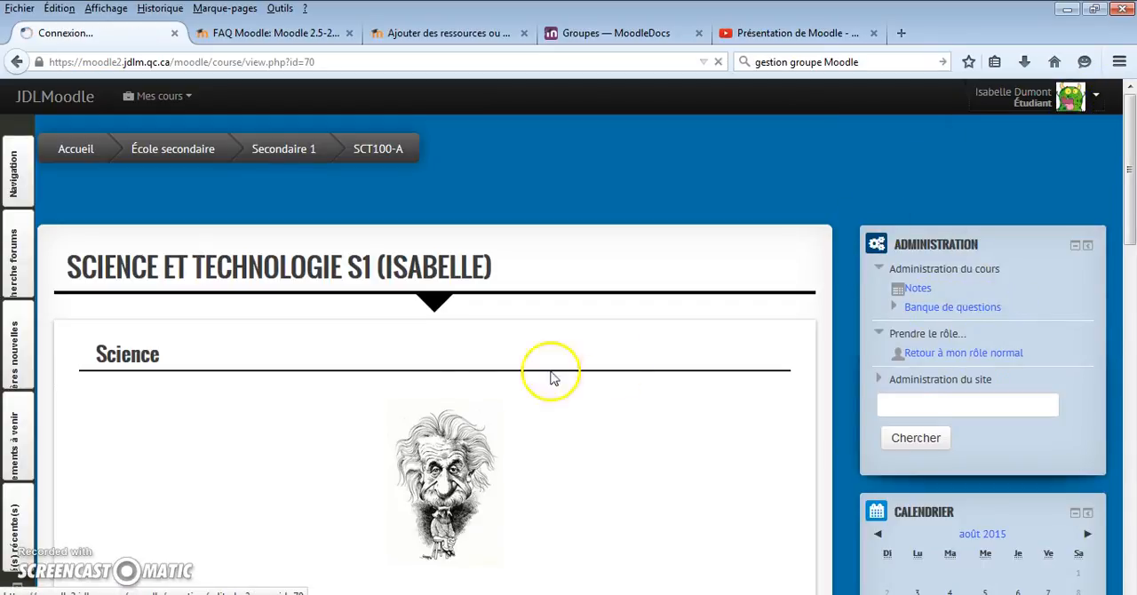
{"action": "scroll", "coordinate": [424, 389], "scroll_direction": "down", "scroll_amount": 5}
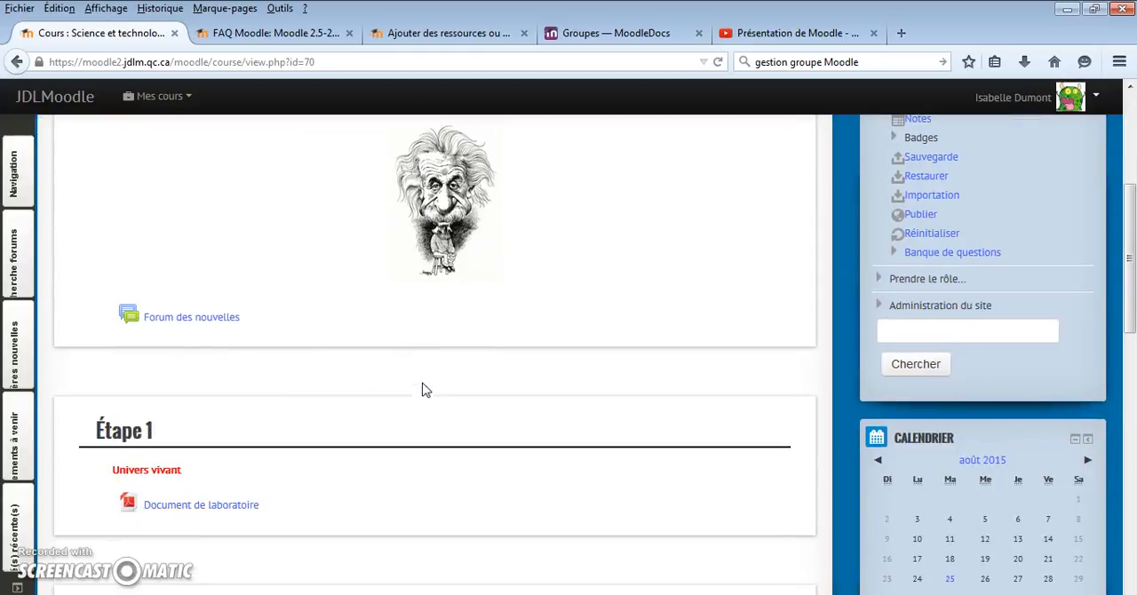
{"action": "scroll", "coordinate": [530, 350], "scroll_direction": "up", "scroll_amount": 2}
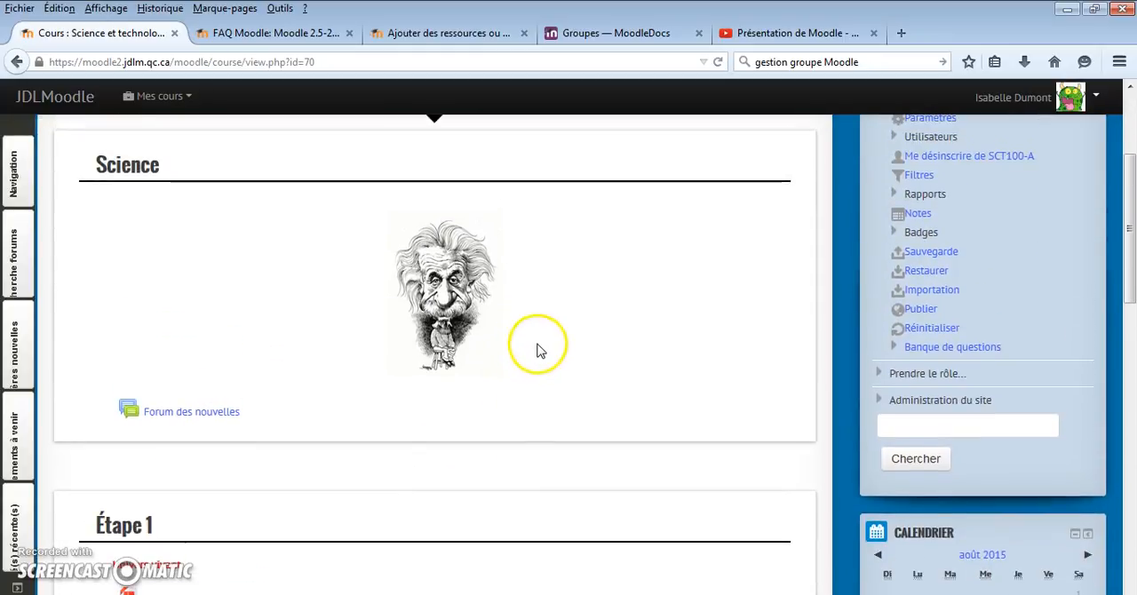
{"action": "scroll", "coordinate": [536, 349], "scroll_direction": "up", "scroll_amount": 3}
{"action": "left_click", "coordinate": [681, 262]}
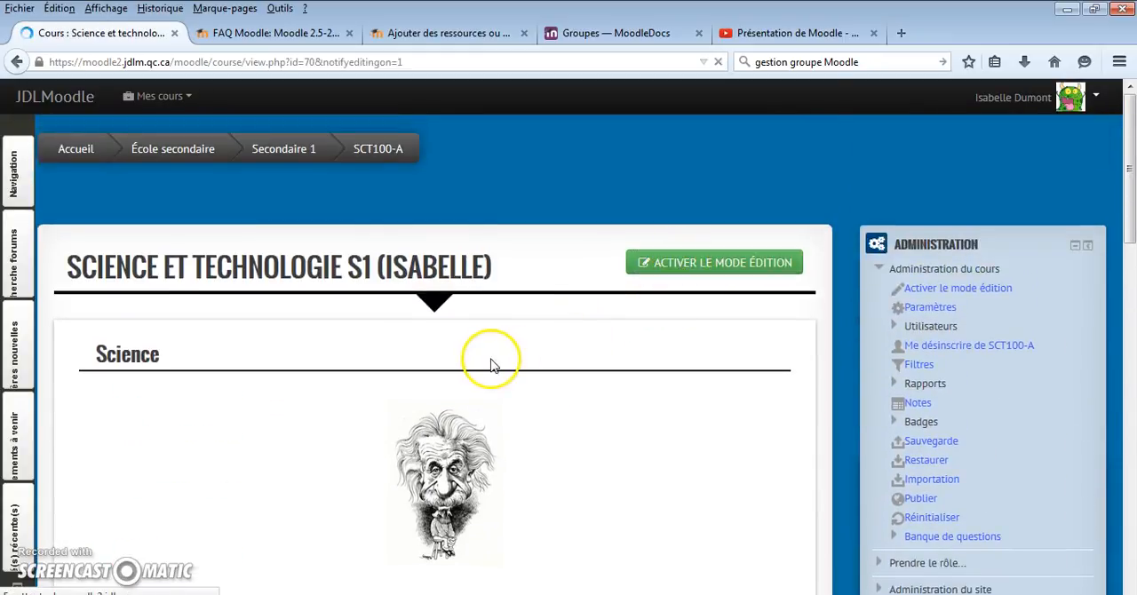
Delete Forum des nouvelles from the Science section and confirm the removal
{"action": "scroll", "coordinate": [489, 364], "scroll_direction": "down", "scroll_amount": 3}
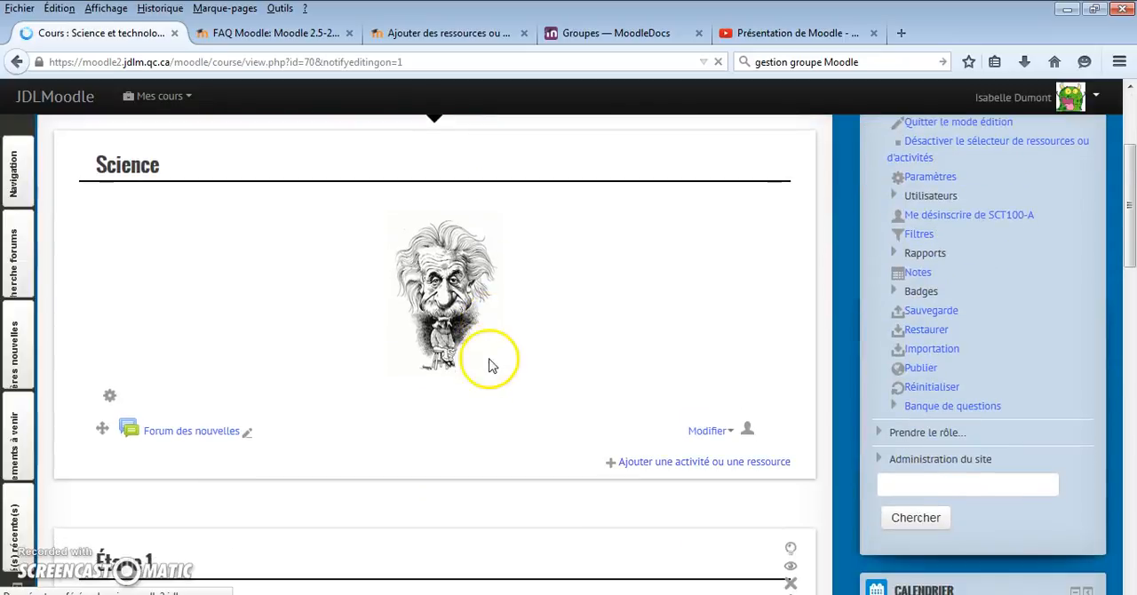
{"action": "left_click", "coordinate": [707, 432]}
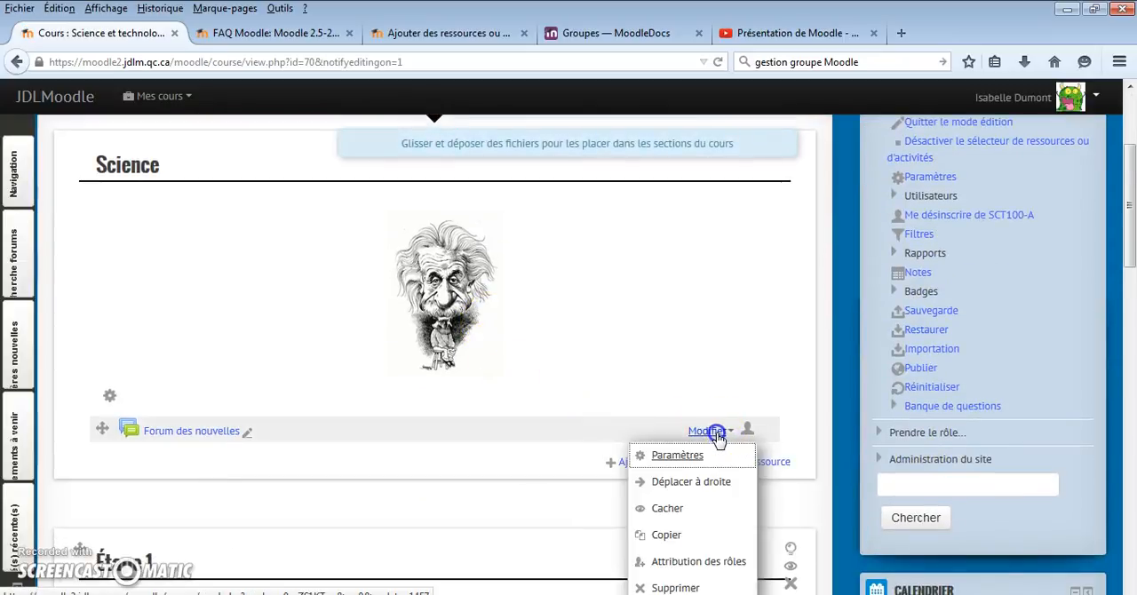
{"action": "left_click", "coordinate": [673, 584]}
{"action": "left_click", "coordinate": [526, 413]}
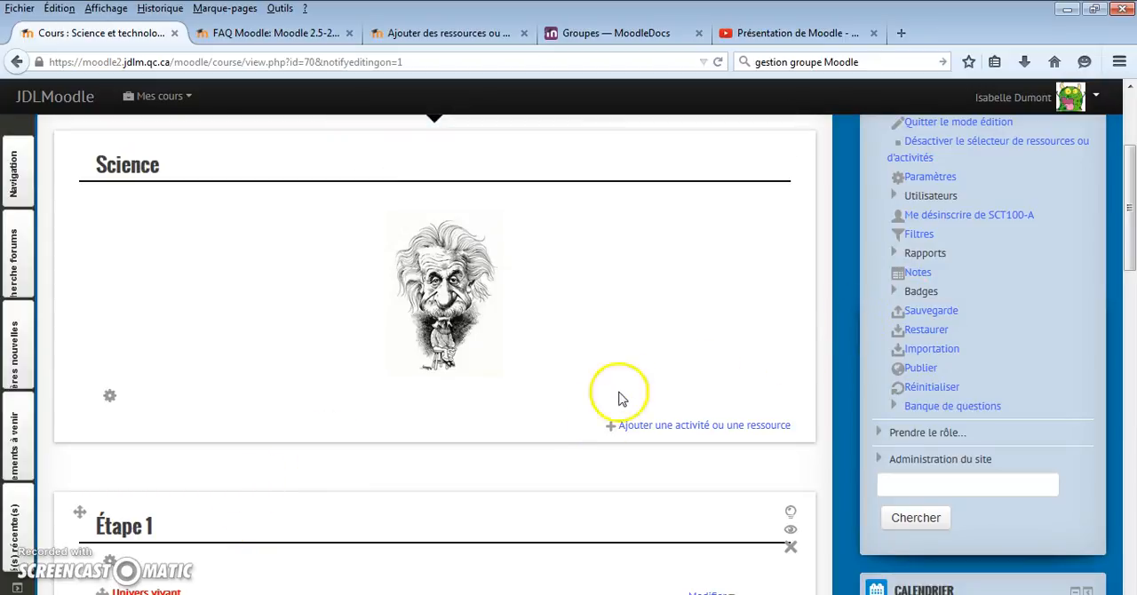
{"action": "scroll", "coordinate": [303, 498], "scroll_direction": "down", "scroll_amount": 4}
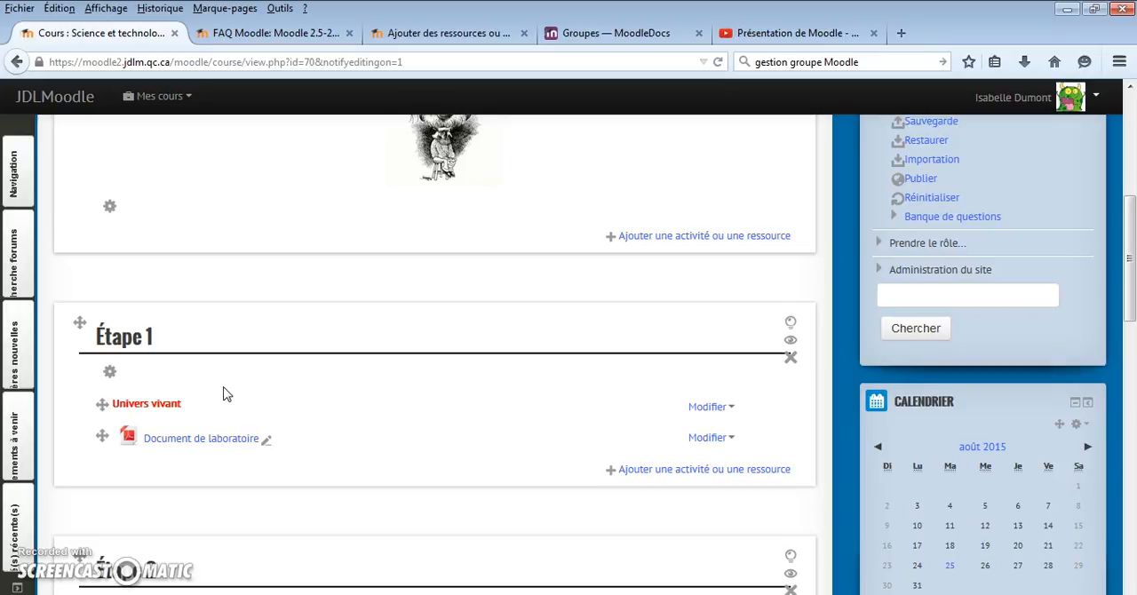
{"action": "left_click", "coordinate": [186, 405]}
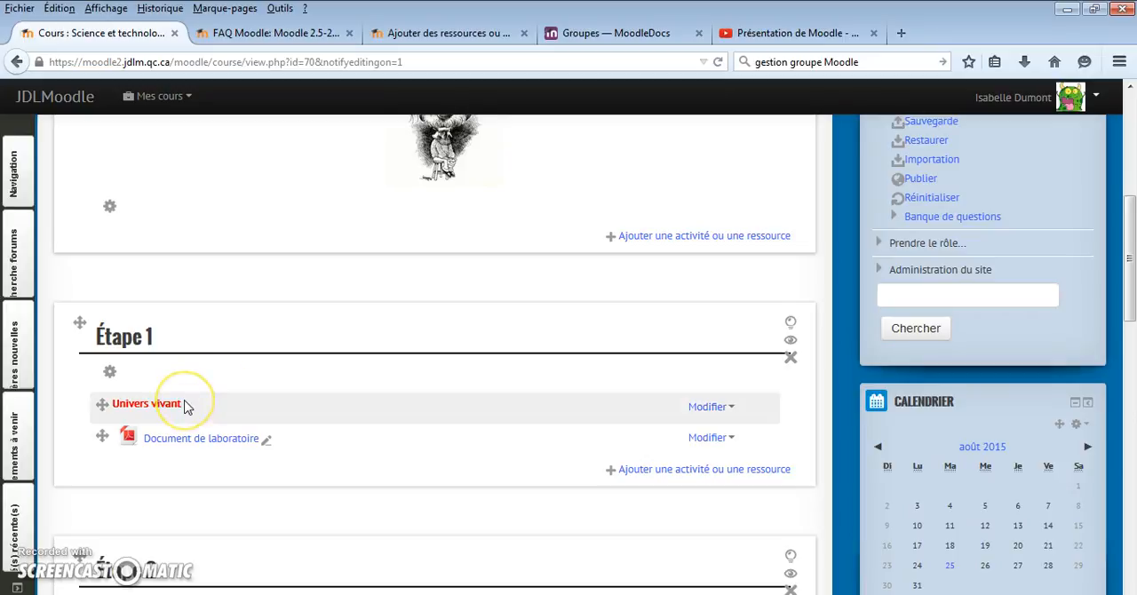
{"action": "left_click", "coordinate": [153, 435]}
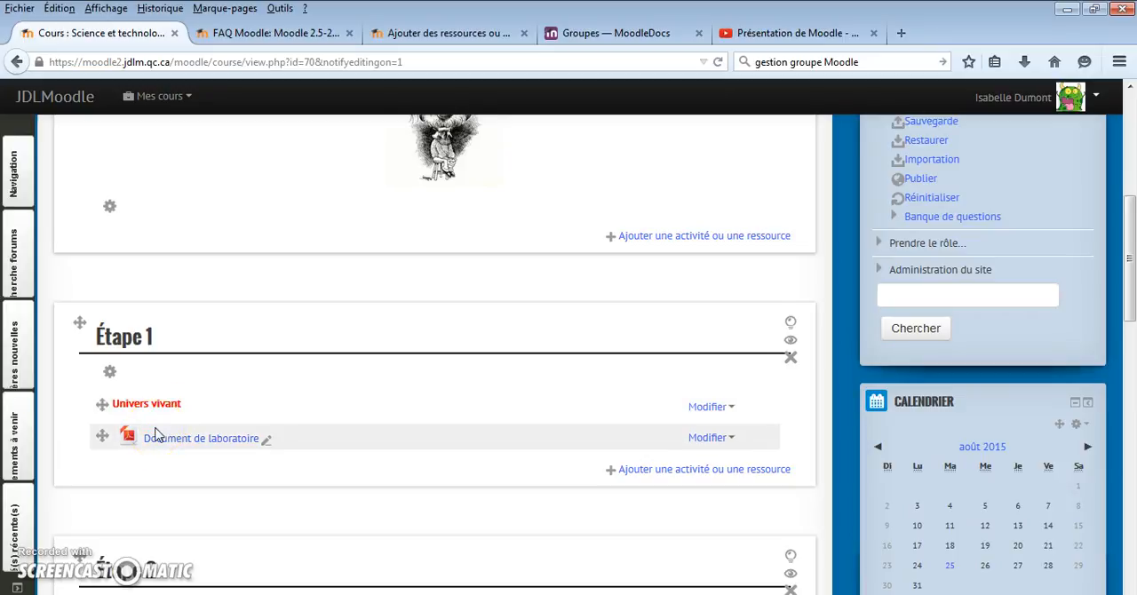